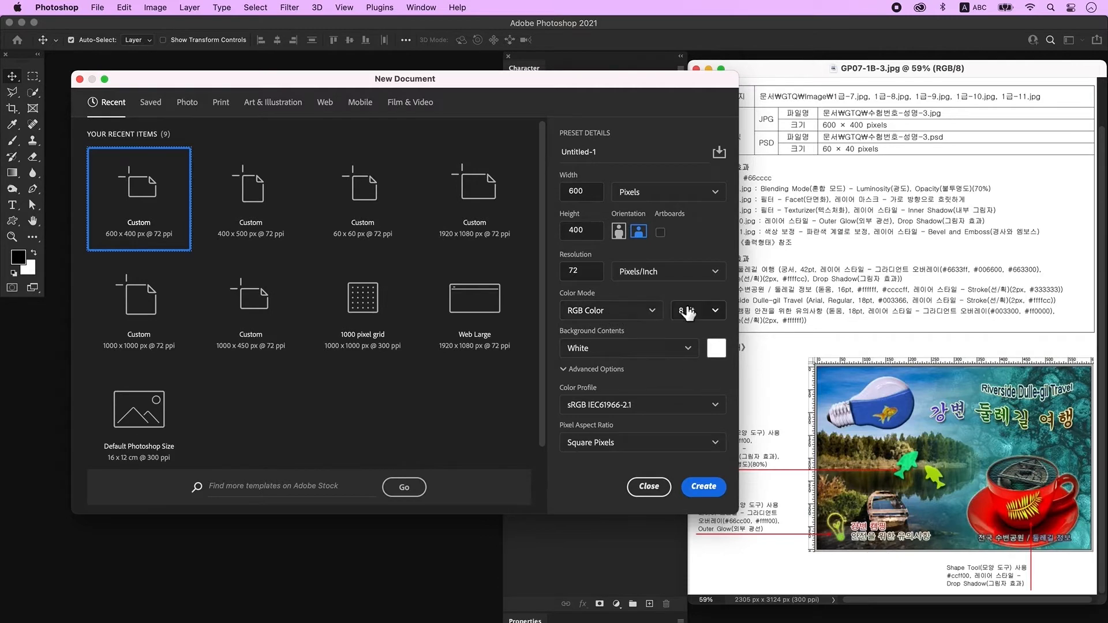
Create the 600 × 400 px, 72 ppi RGB document, zoom in, and turn on rulers.
left_click(712, 490)
key("super+equal")
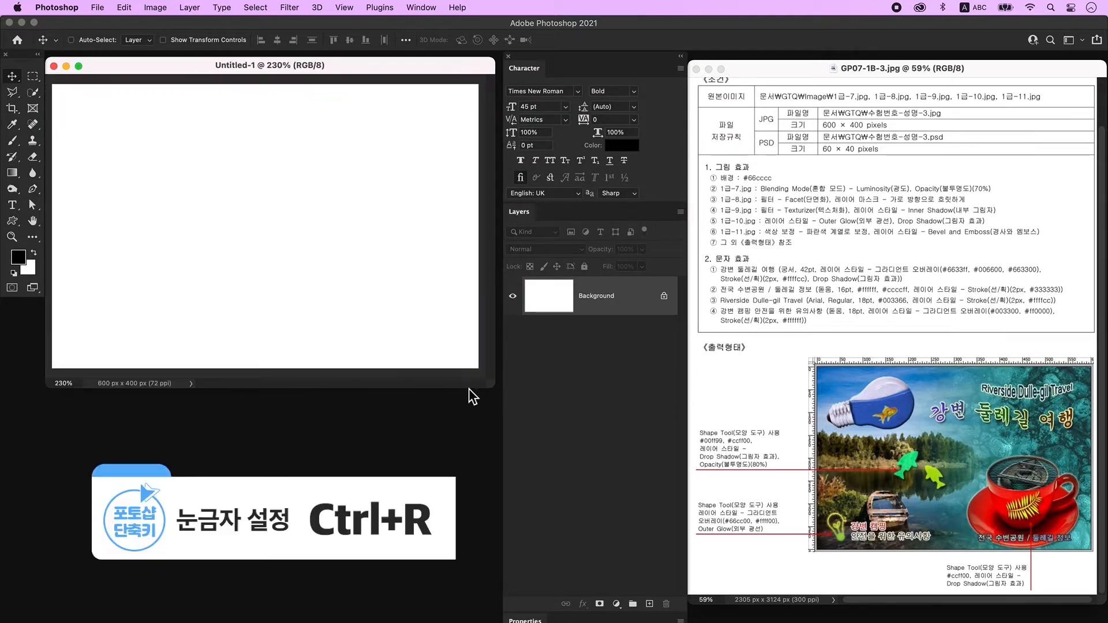
key("super+r")
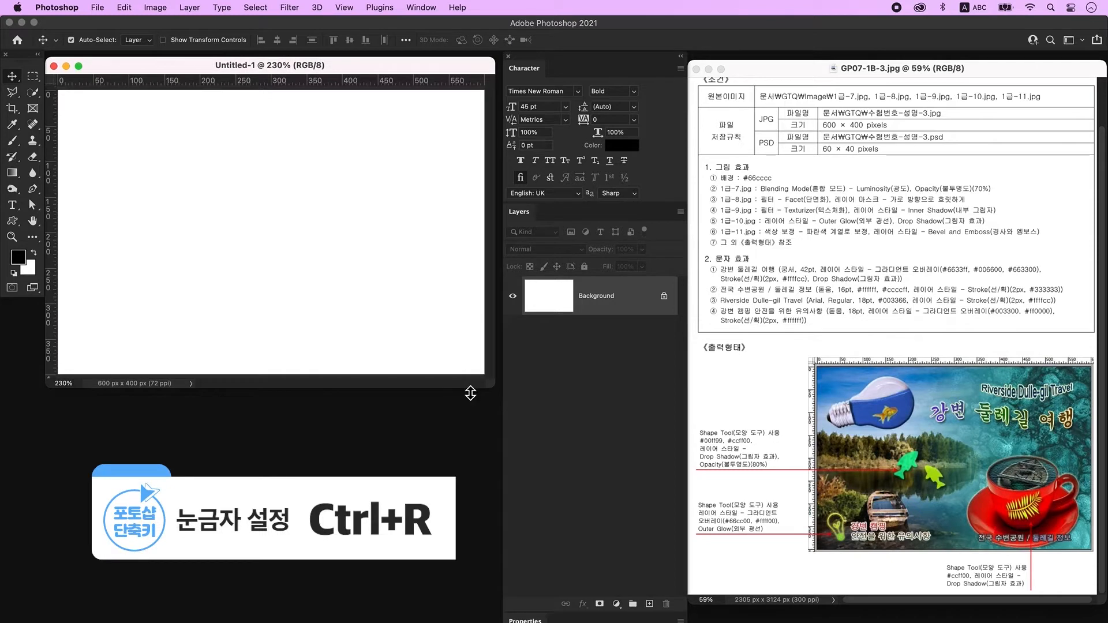
left_click_drag(472, 390, 477, 401)
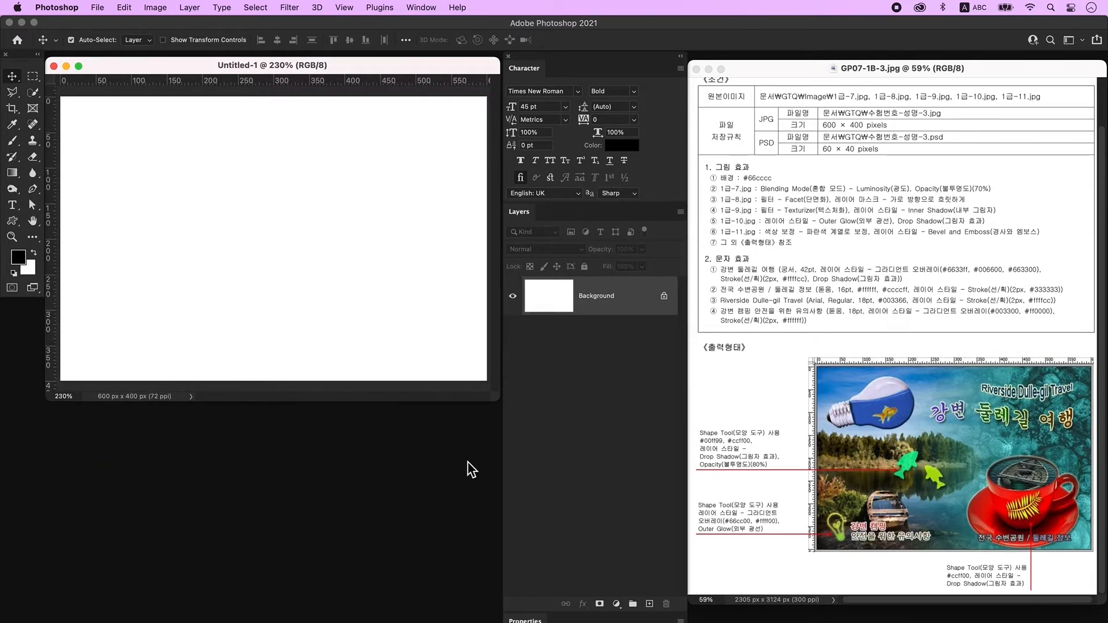
Save As a PSD on this computer, named with the exam number and candidate name.
left_click(97, 7)
left_click(148, 144)
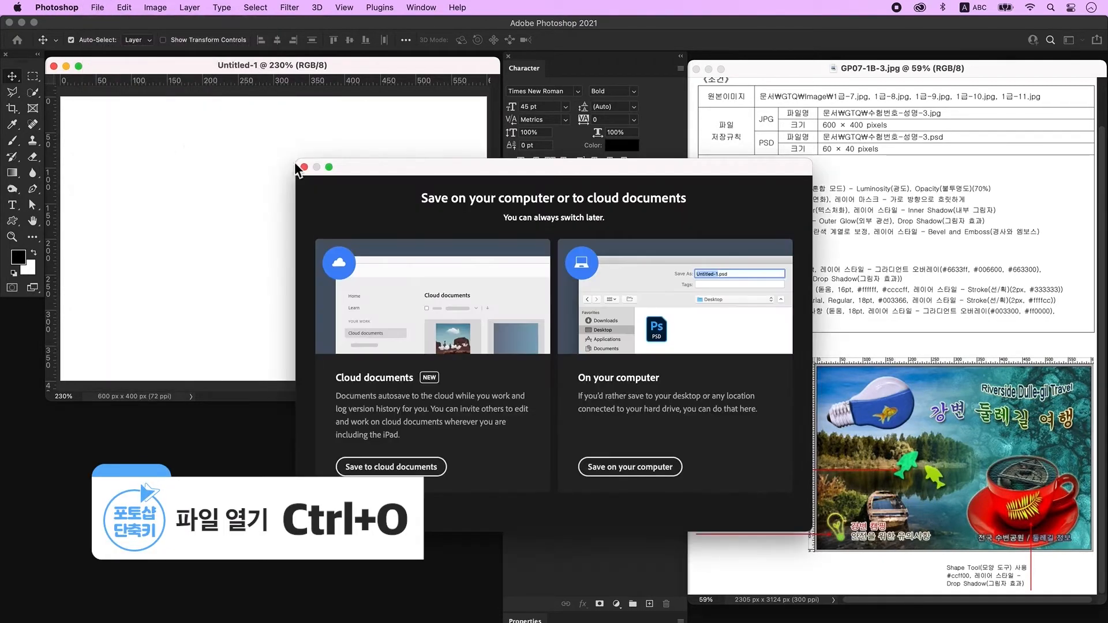
left_click(604, 469)
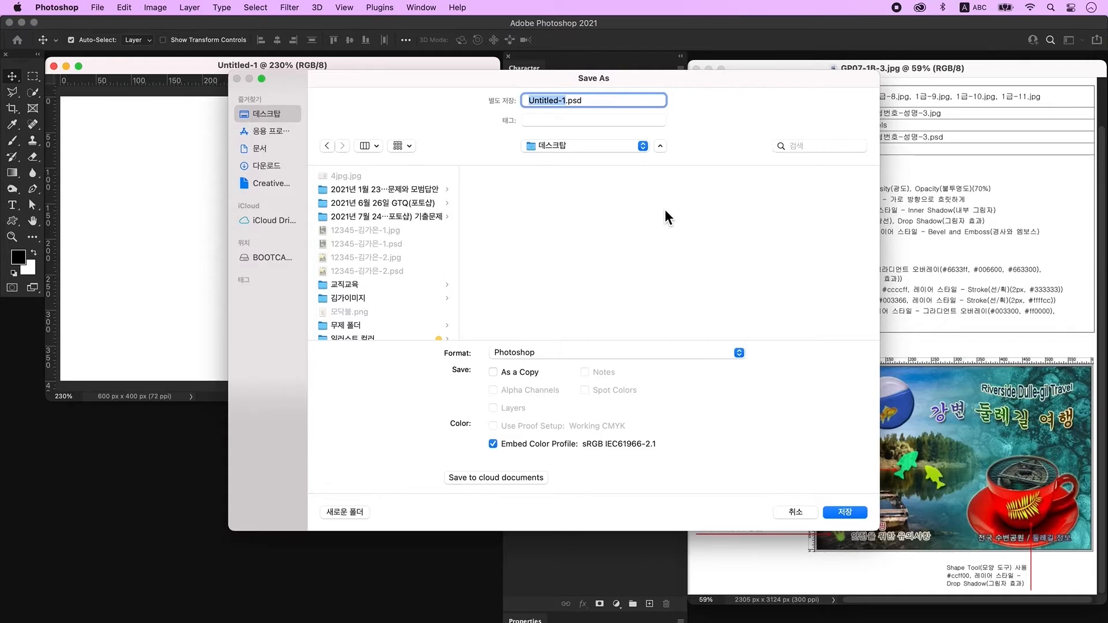
key("Return")
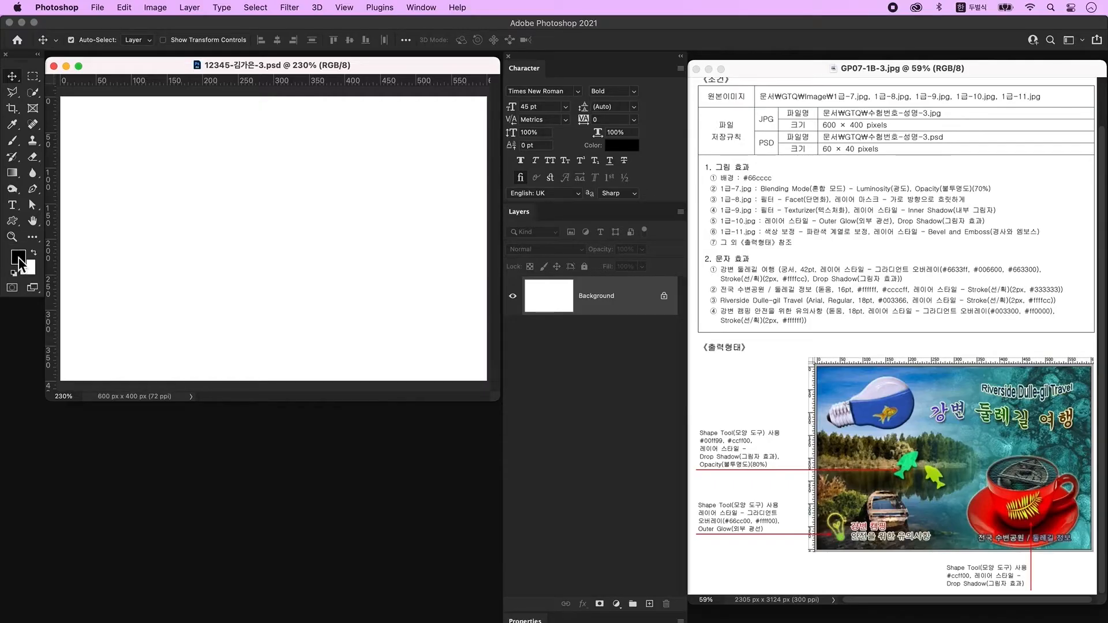
left_click(18, 256)
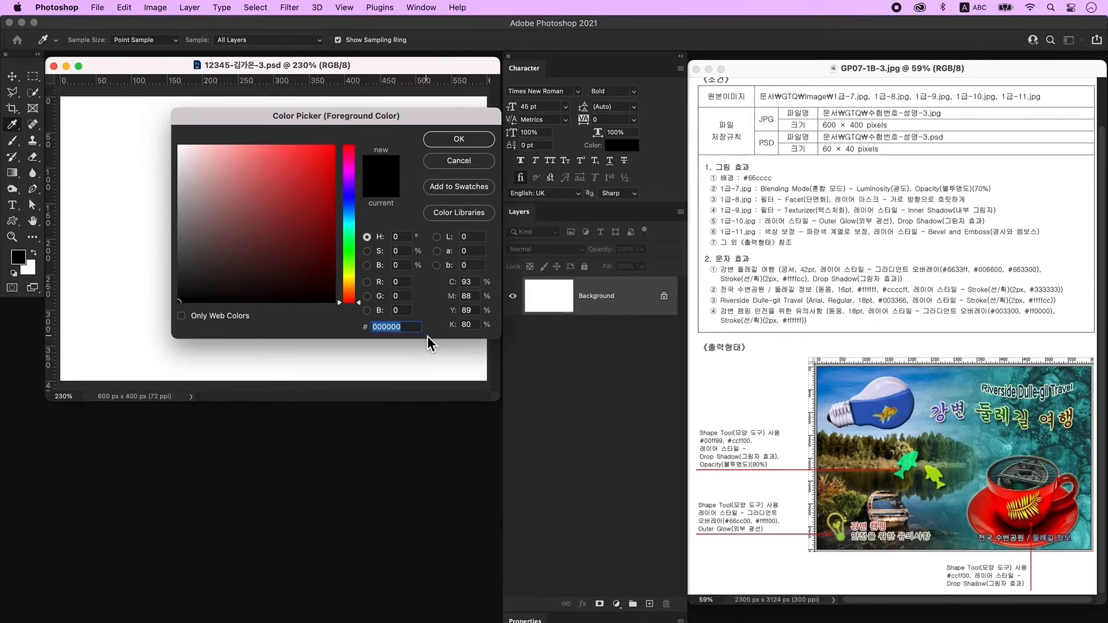
Set the foreground colour to #66cccc and fill the Background layer with it.
type("66cccc")
key("Return")
key("v")
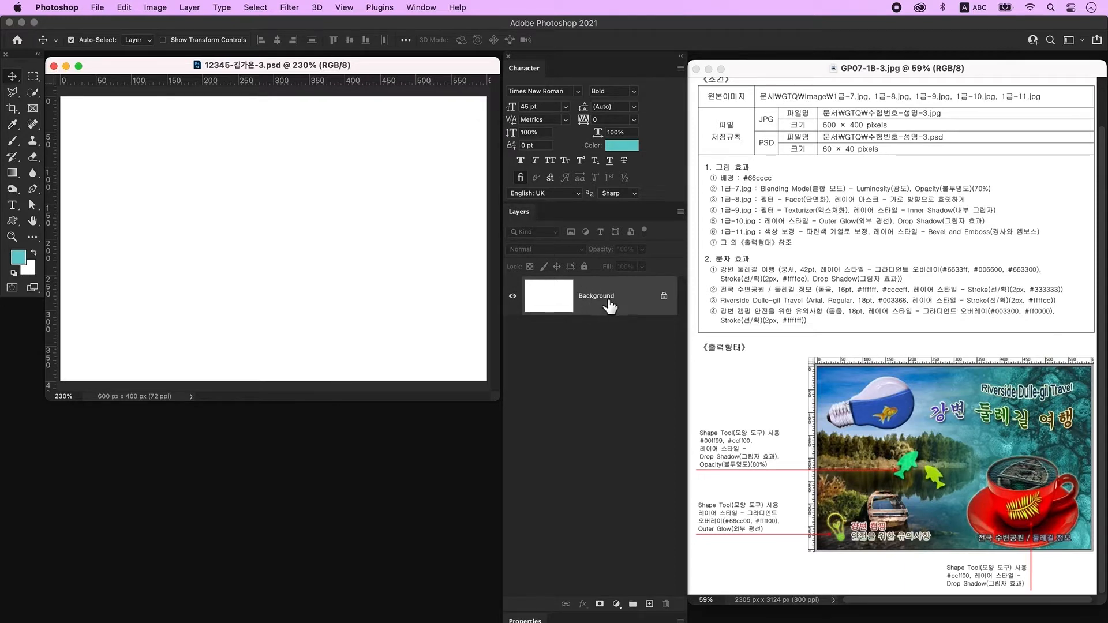
key("alt+Delete")
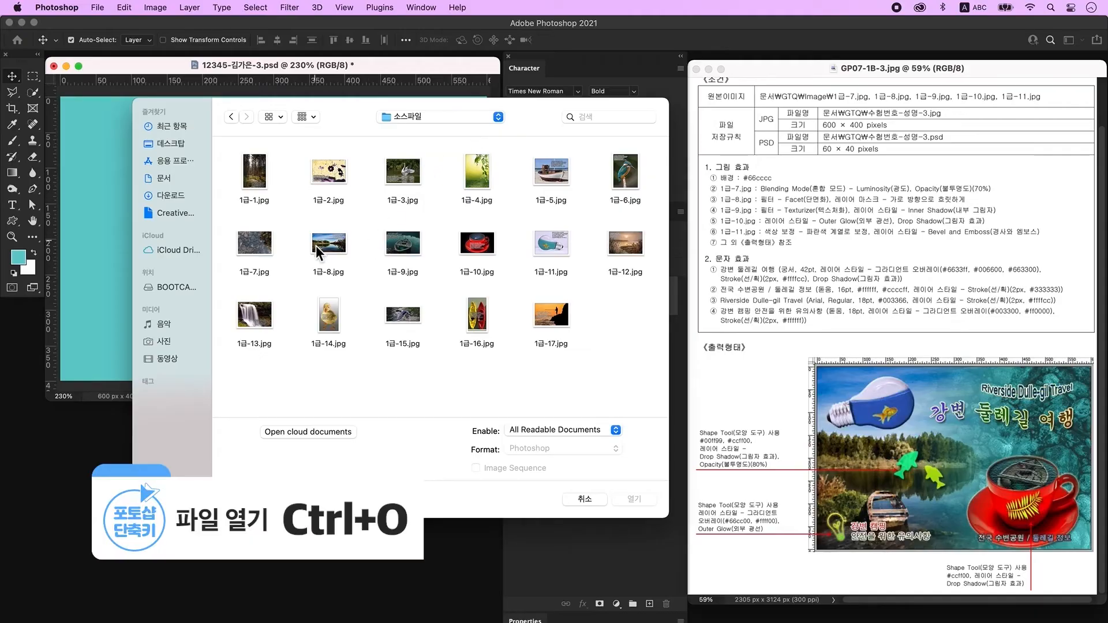
Bring the 1급-7.jpg stone photo into the document and stretch it over the canvas.
left_click(255, 242)
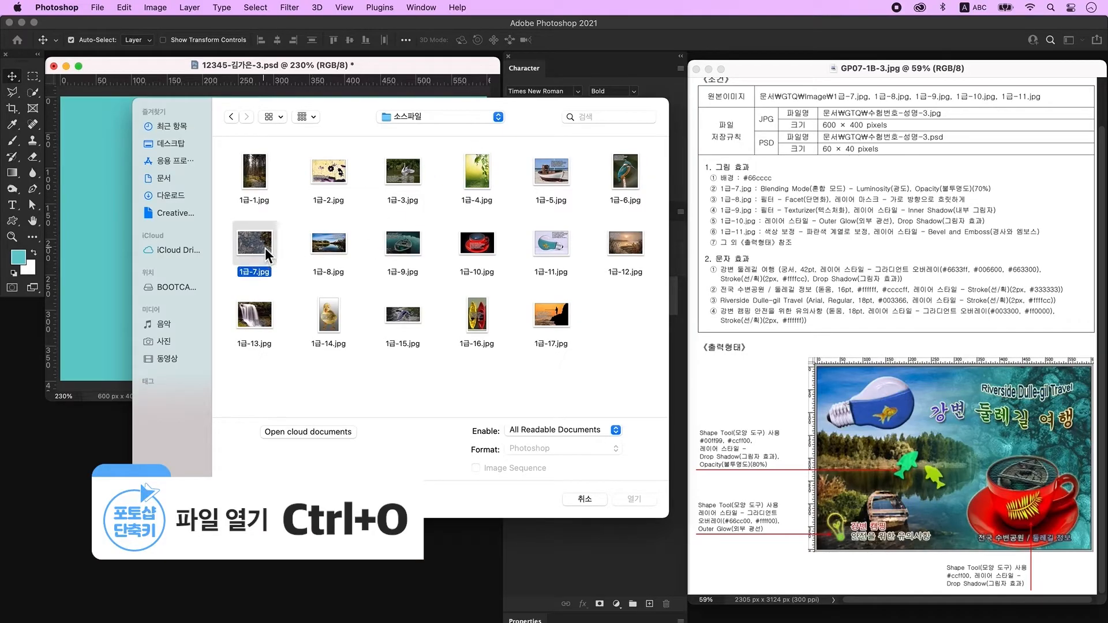
left_click(638, 500)
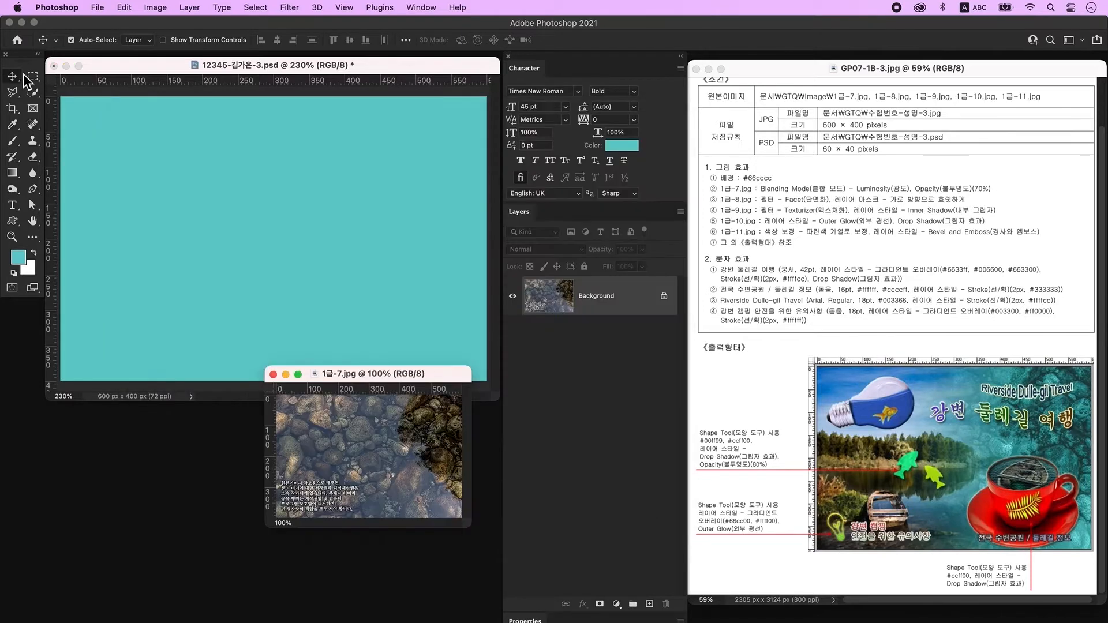
left_click_drag(276, 313, 251, 267)
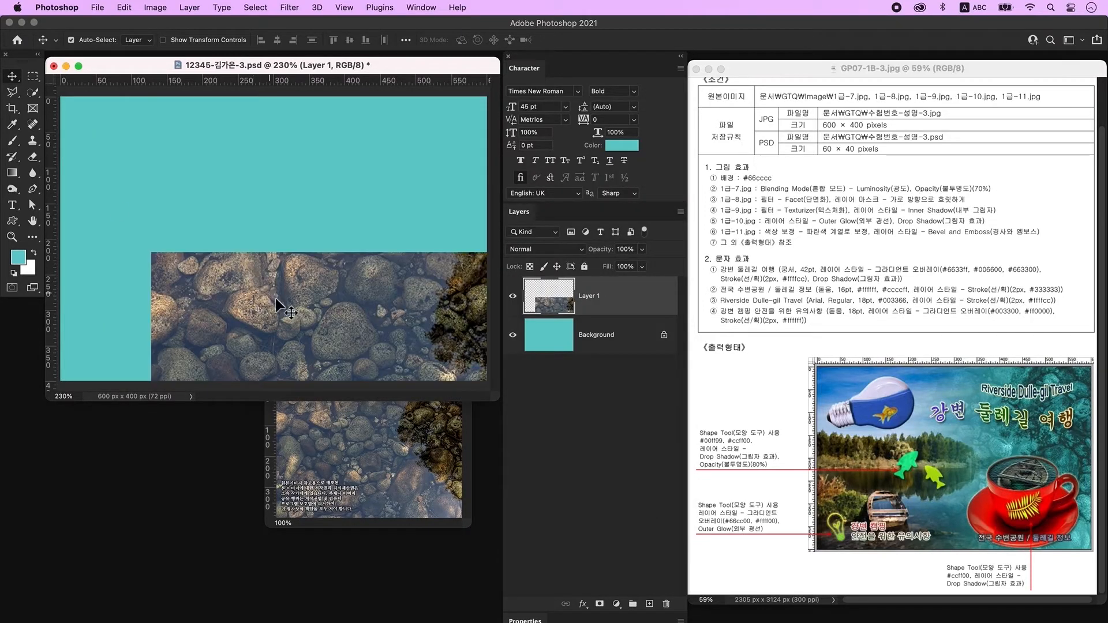
left_click_drag(287, 303, 228, 211)
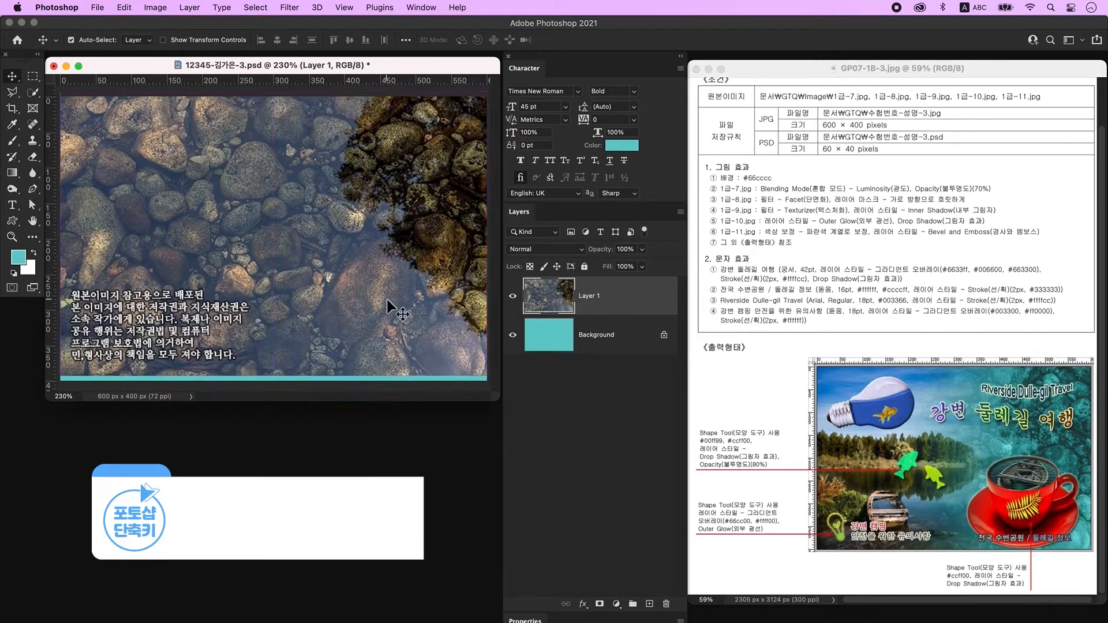
key("ctrl+t")
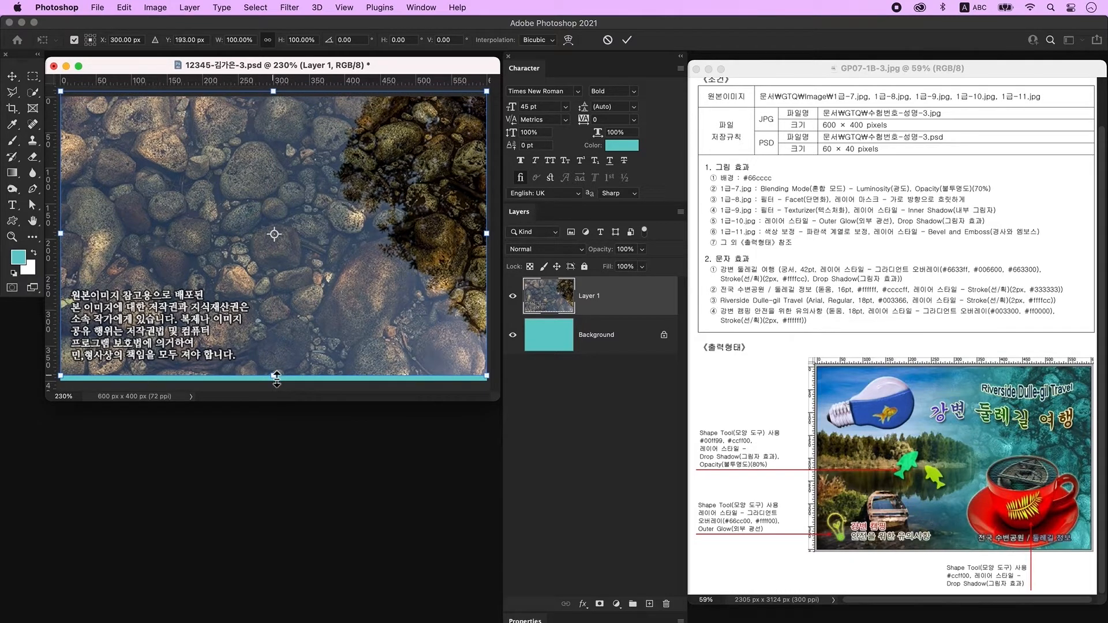
left_click_drag(276, 377, 276, 381)
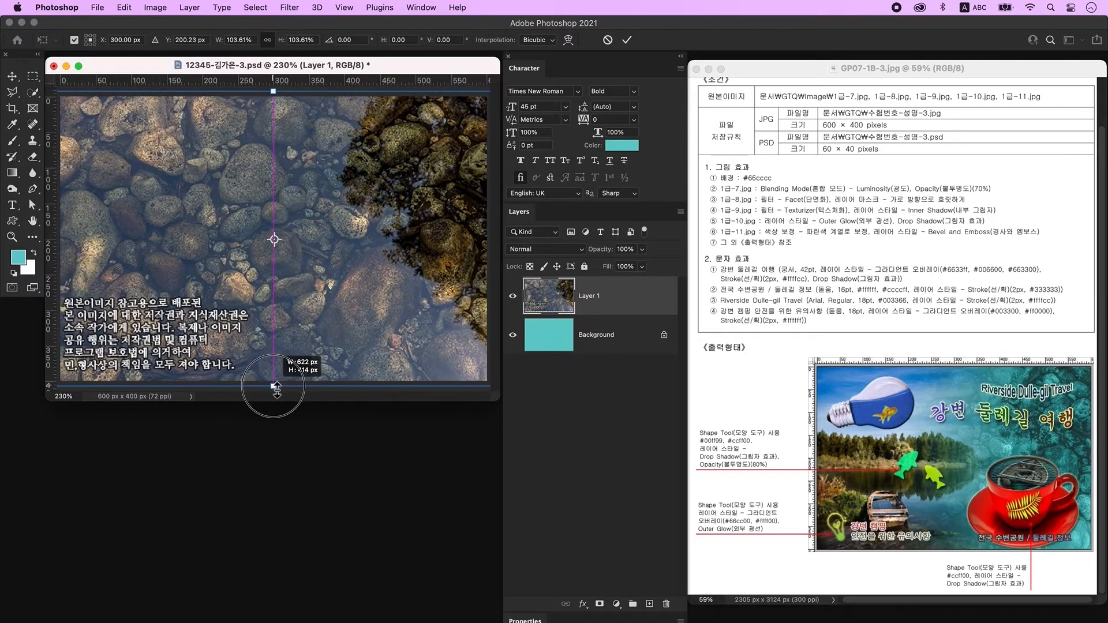
key("Return")
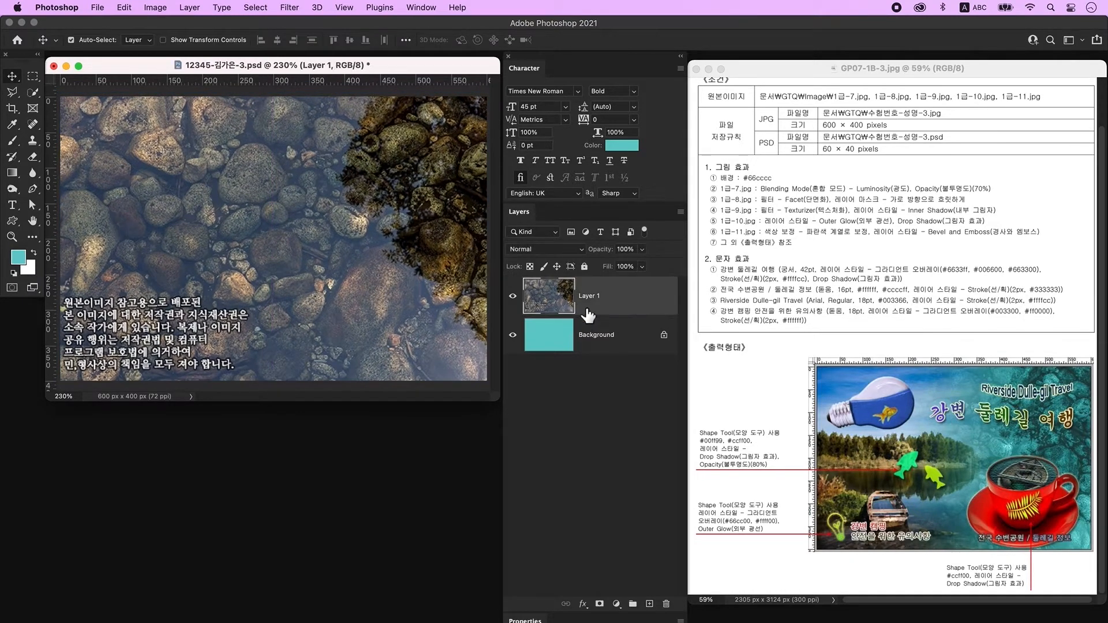
Set the stone layer to Luminosity blend mode and select its opacity value.
left_click(543, 252)
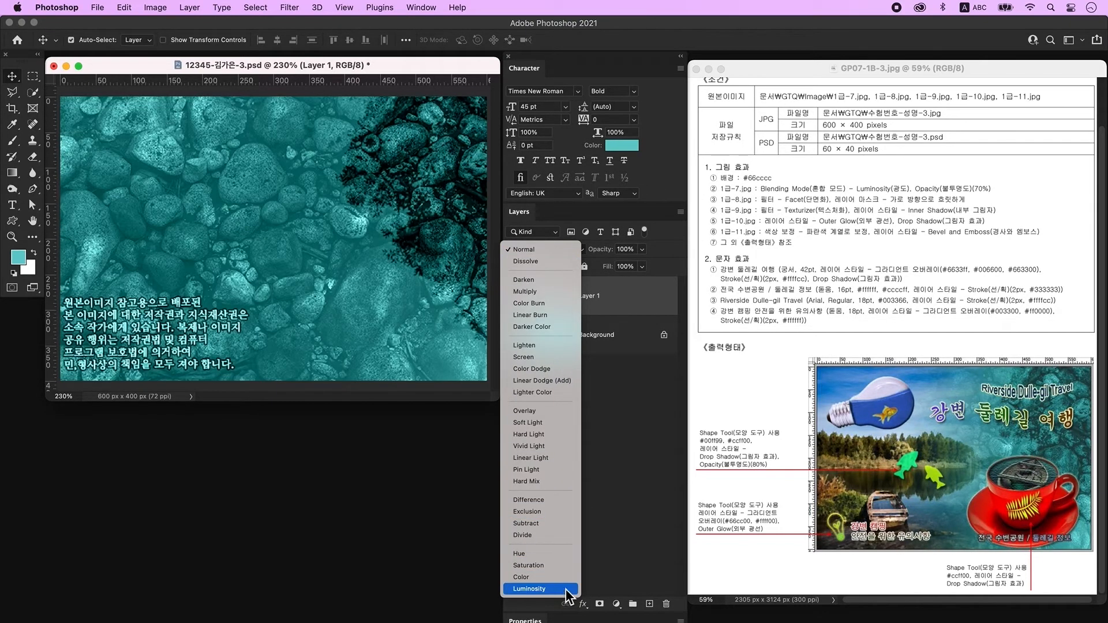
left_click(529, 588)
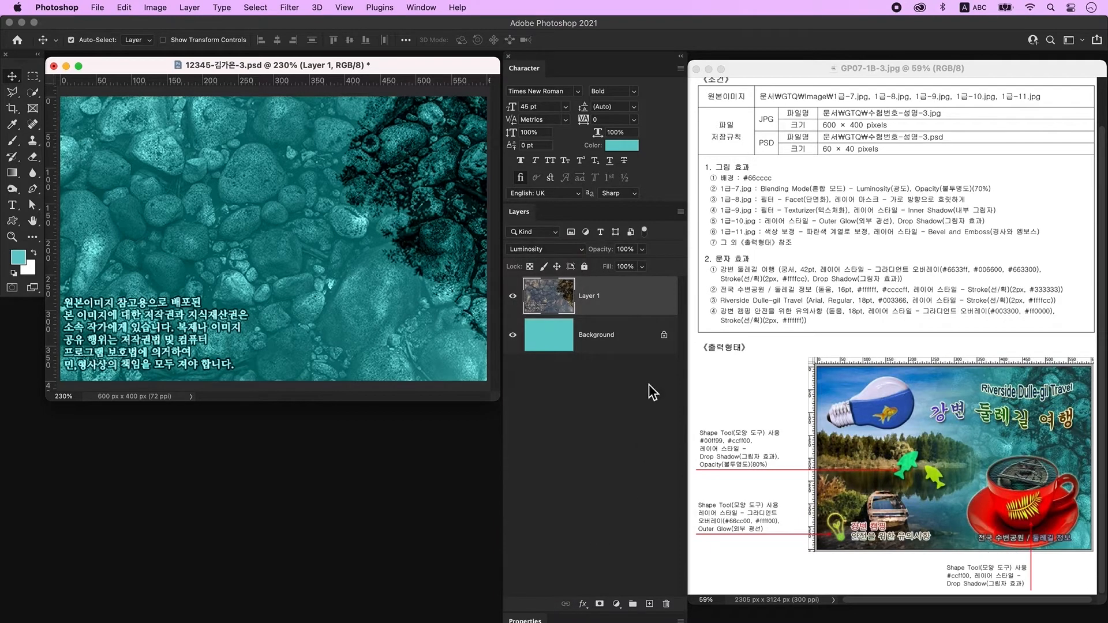
left_click(625, 249)
key("super+a")
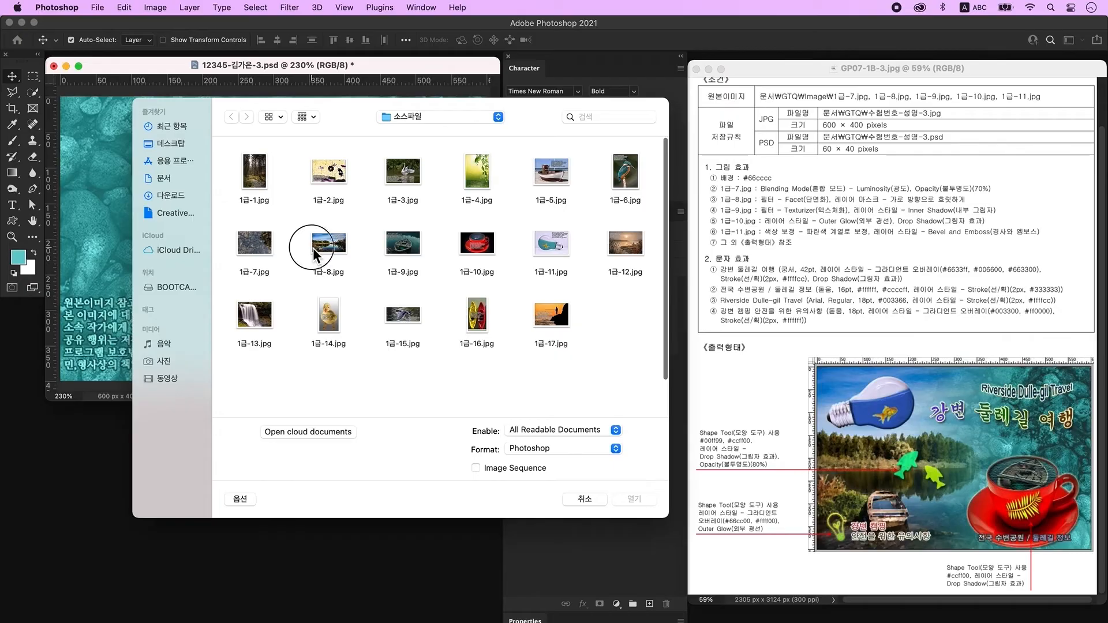
Open 1급-8.jpg and drag the lake photo into the document as Layer 2.
left_click(312, 248)
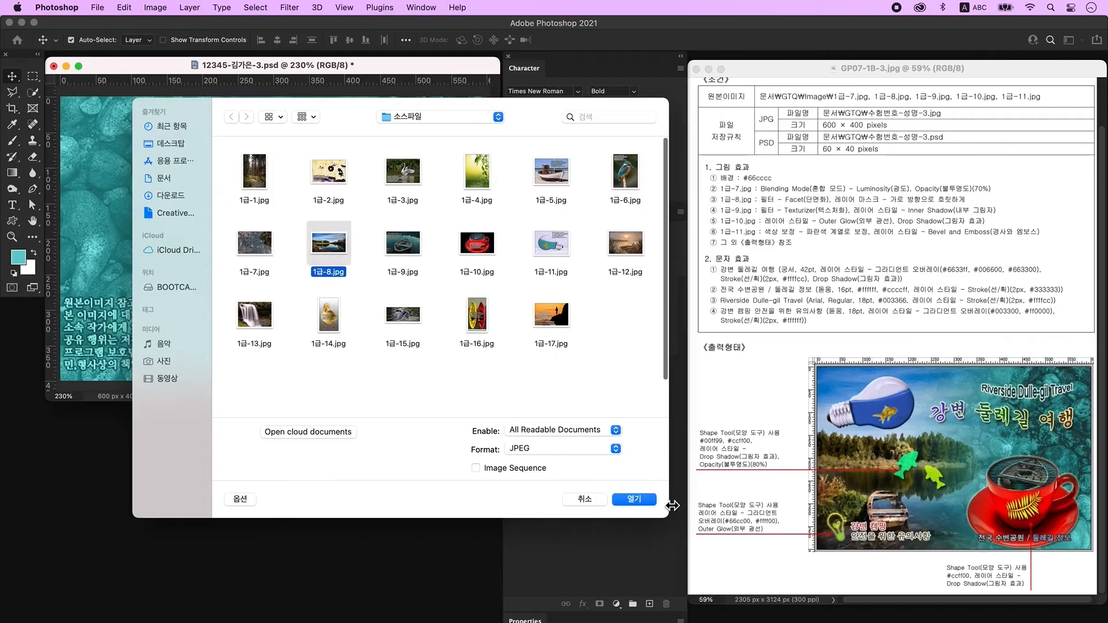
left_click(637, 504)
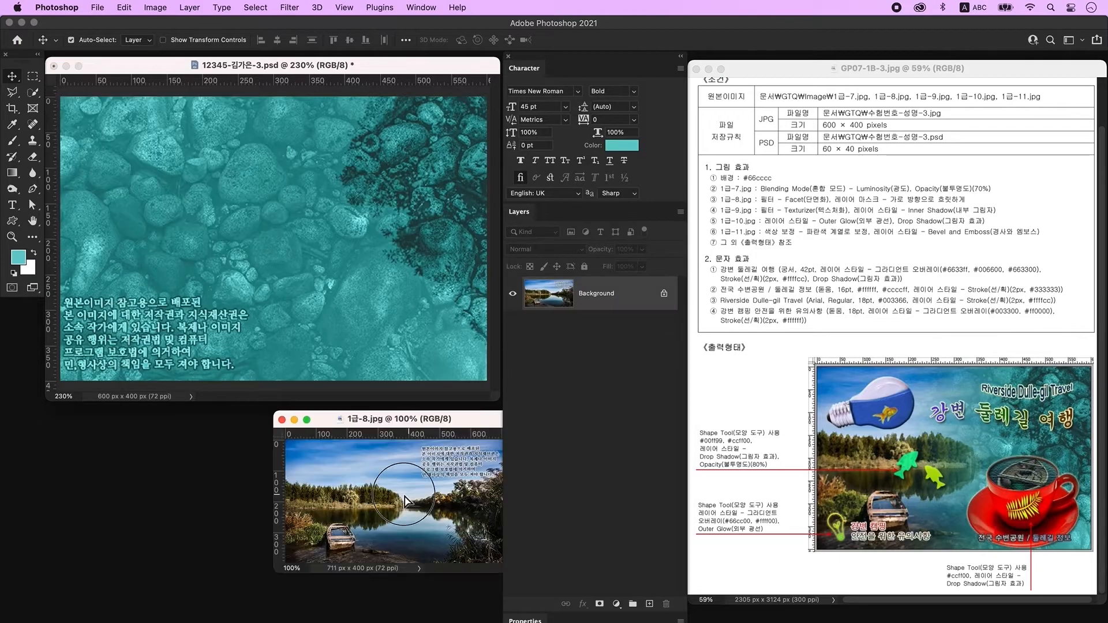
left_click_drag(404, 494, 312, 311)
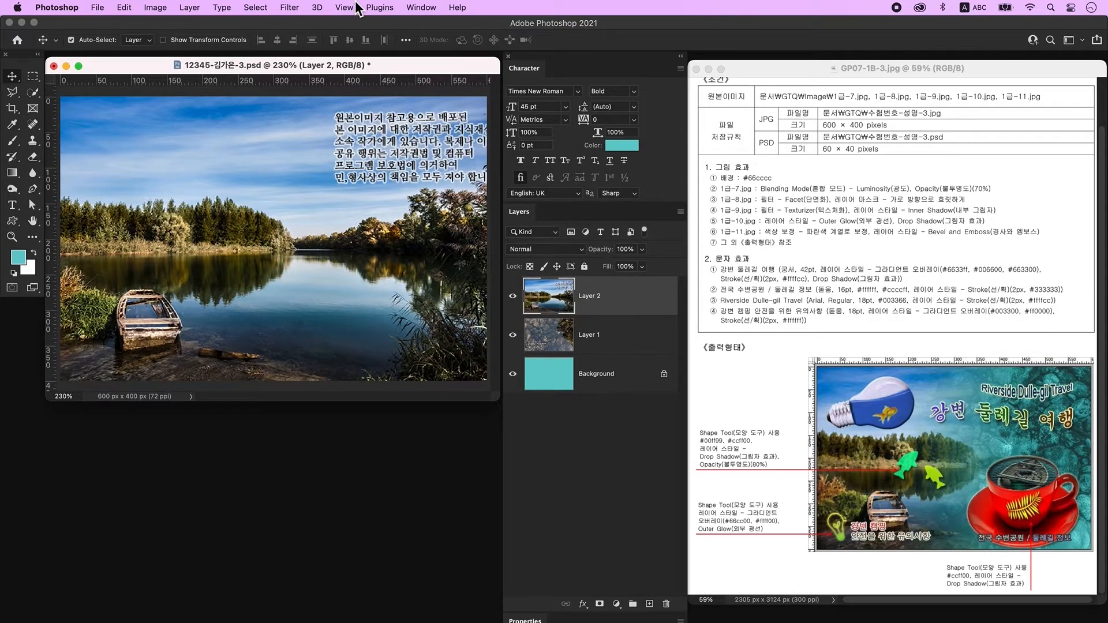
Apply the Pixelate > Facet filter to the lake photo.
left_click(293, 8)
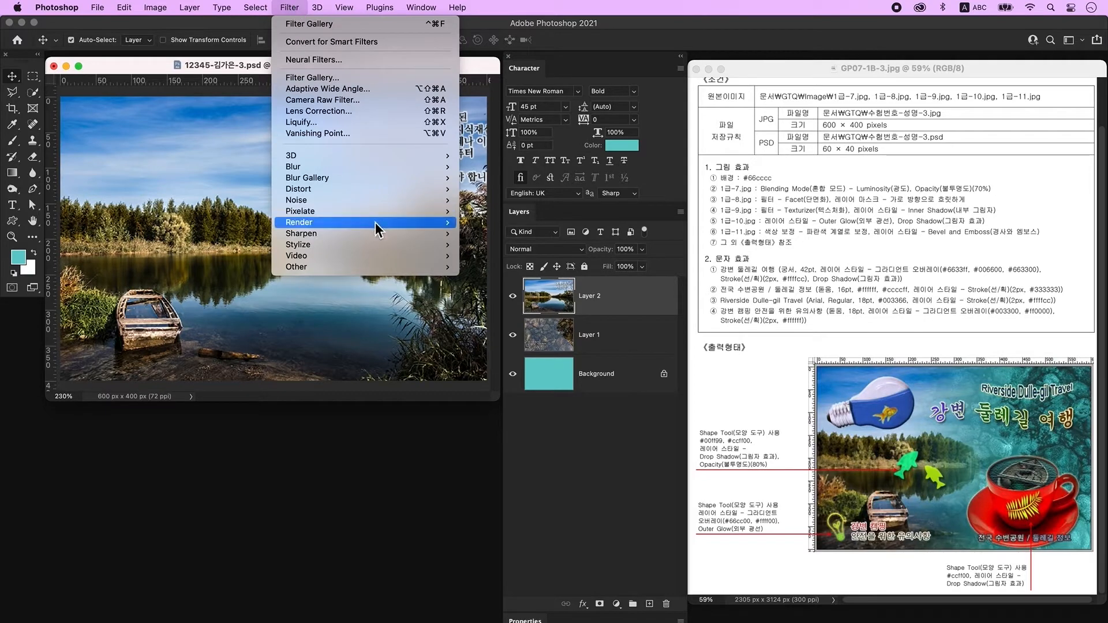
mouse_move(392, 212)
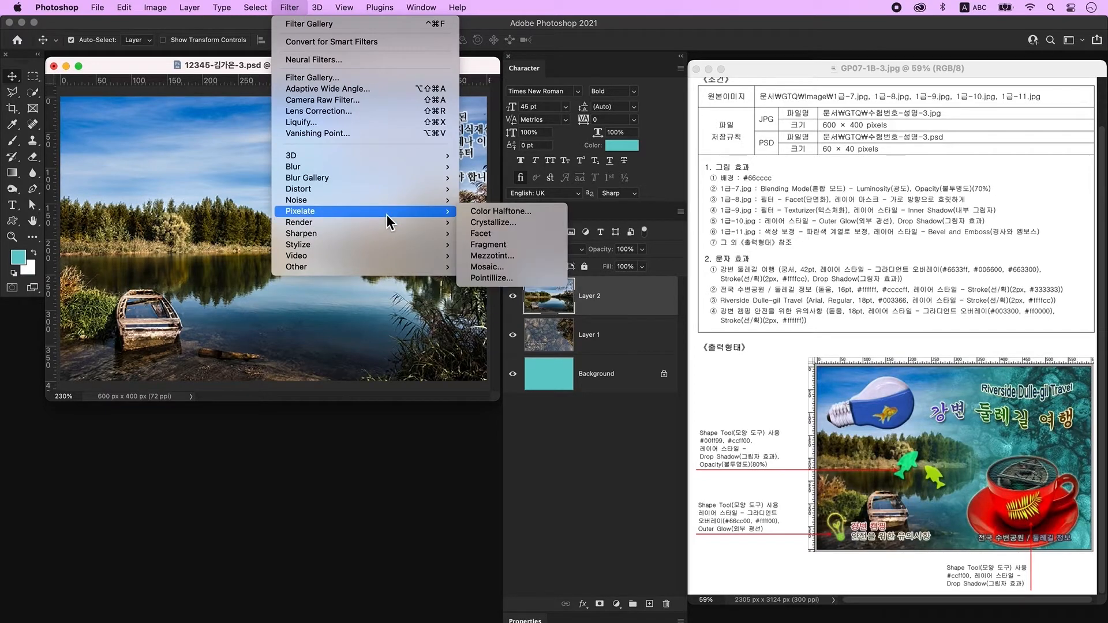
left_click(490, 236)
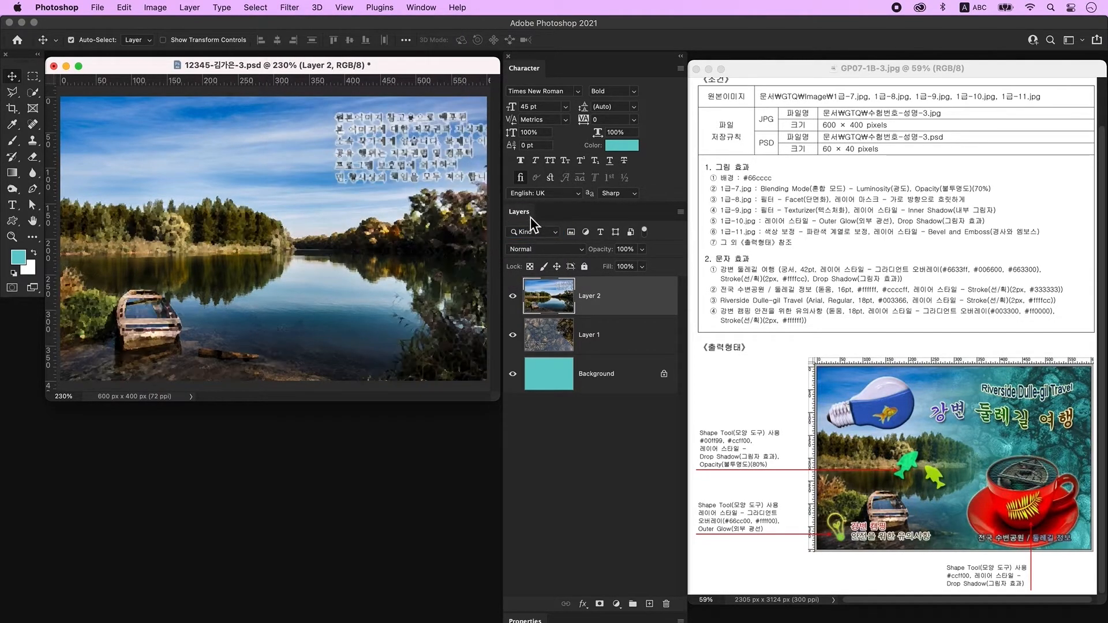
Add a layer mask to Layer 2 and drag a black-white Basics gradient right to left.
left_click(602, 606)
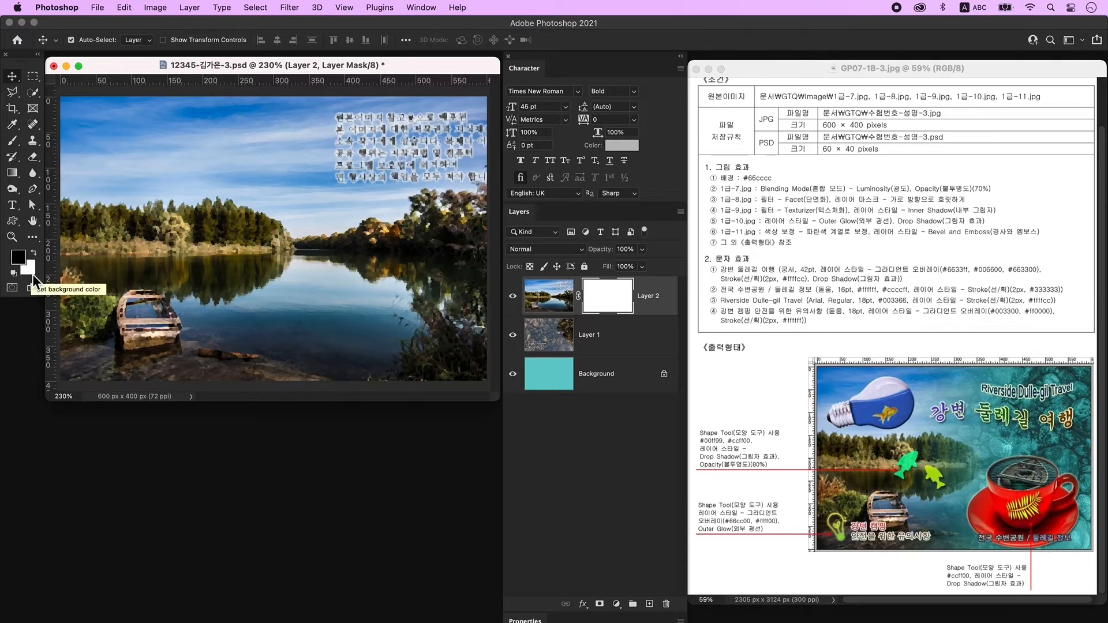
left_click(13, 175)
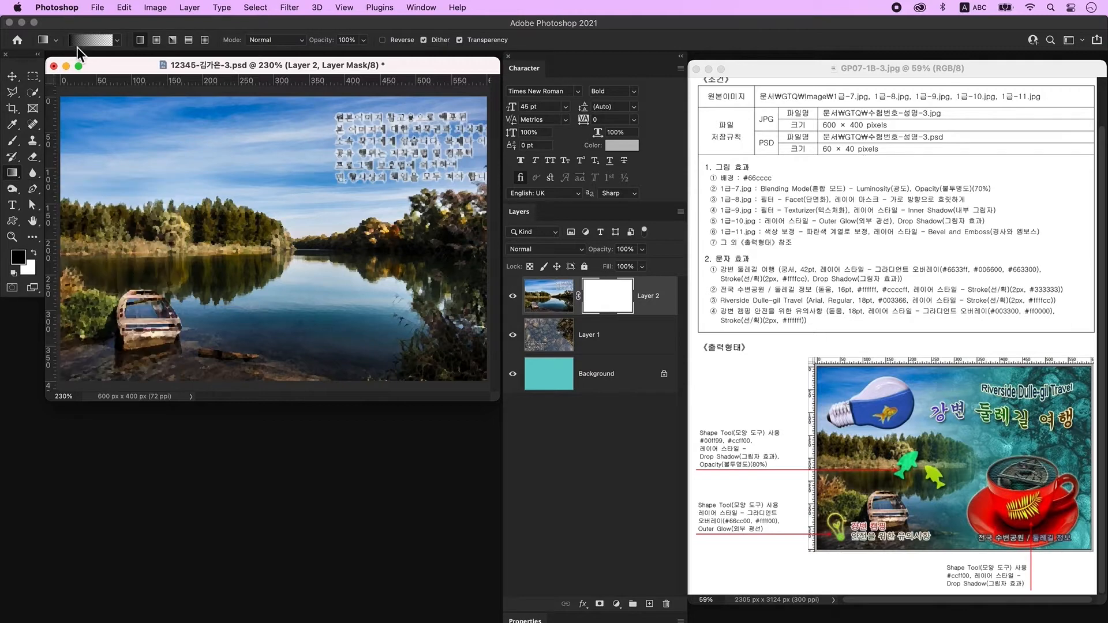
left_click(91, 40)
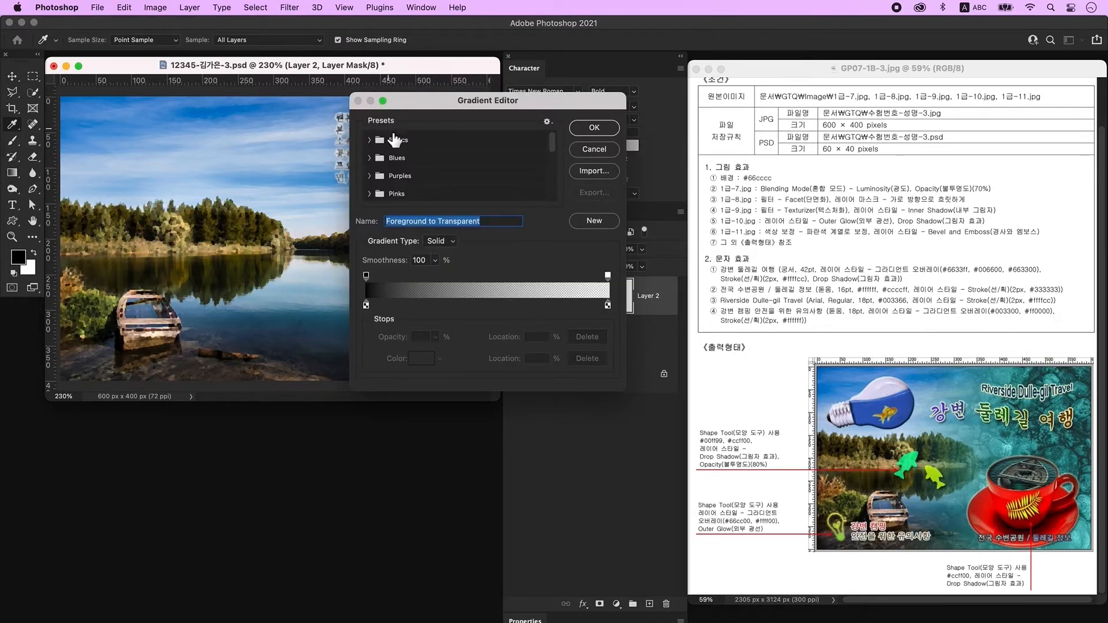
left_click(374, 141)
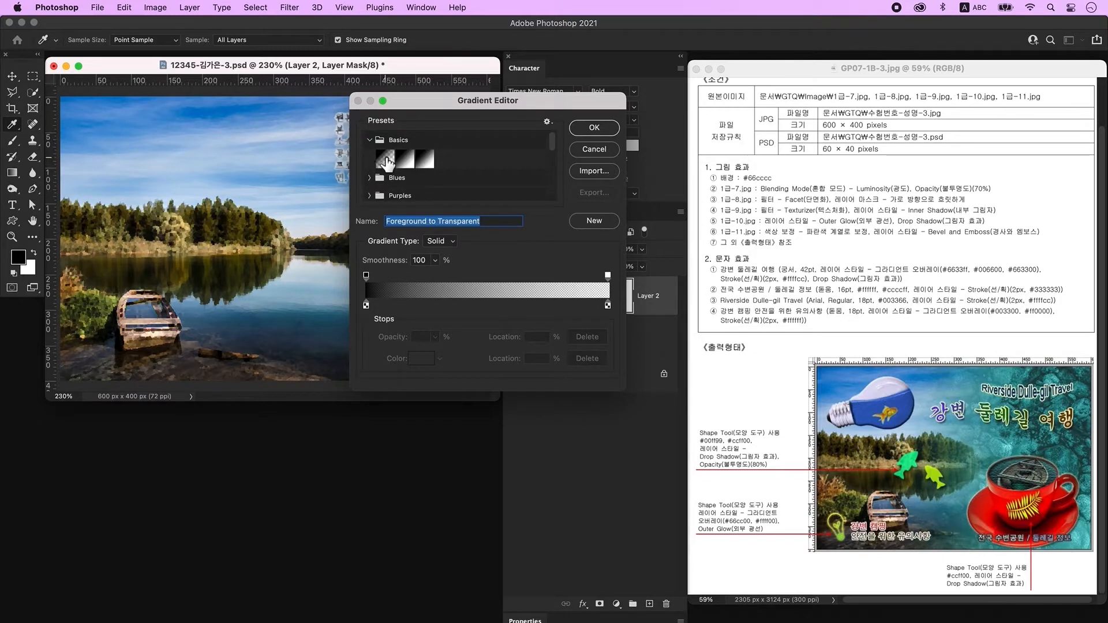
left_click(390, 162)
left_click(583, 148)
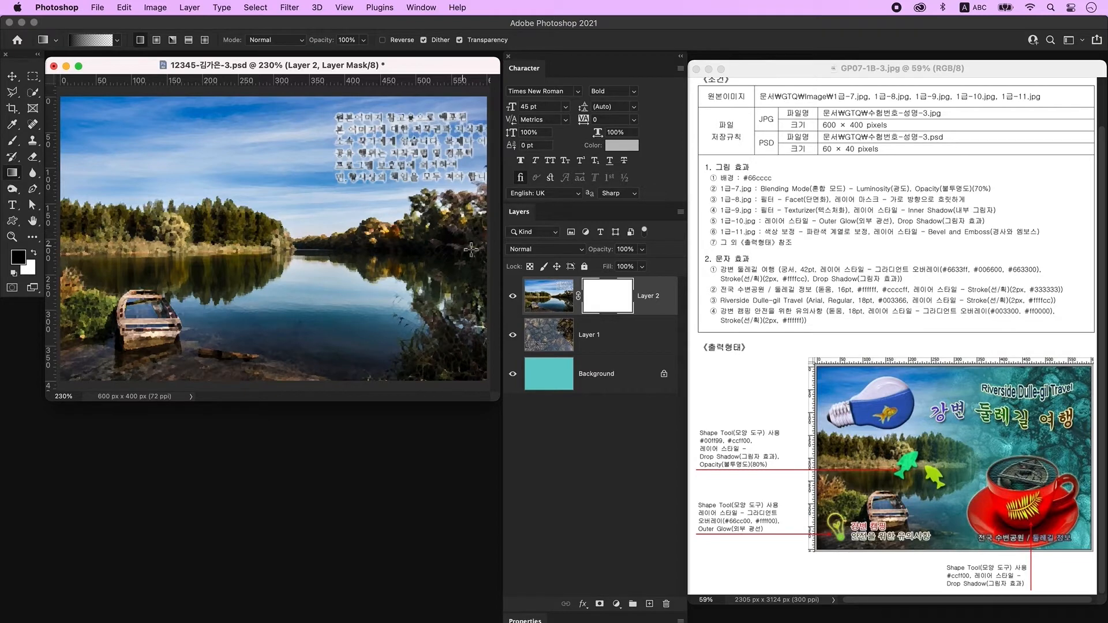
left_click_drag(486, 249, 208, 232)
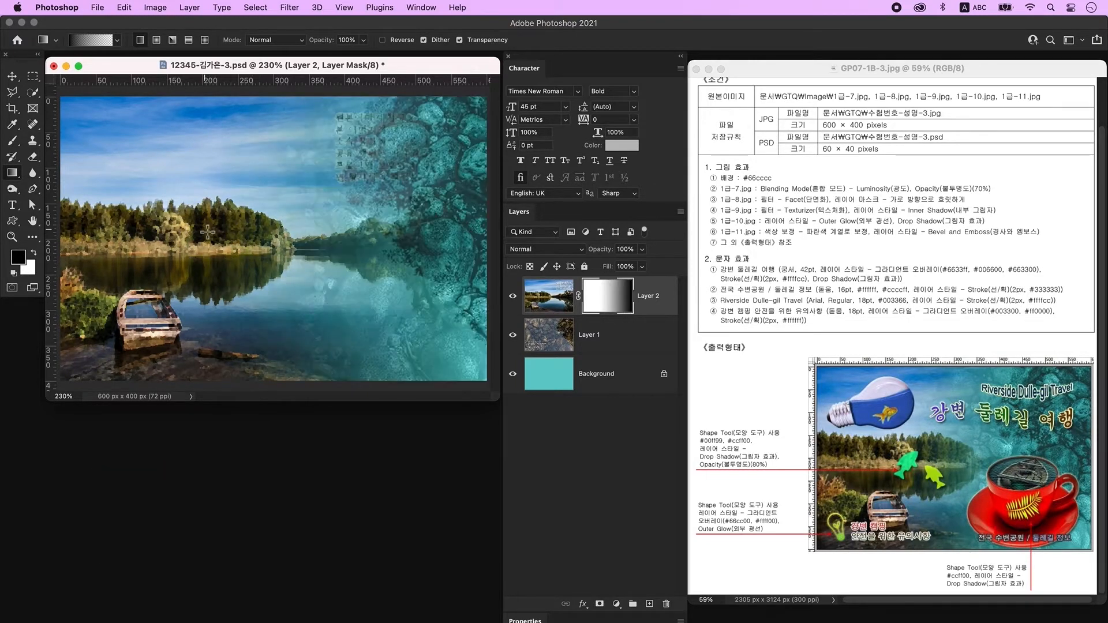
left_click_drag(473, 238, 300, 236)
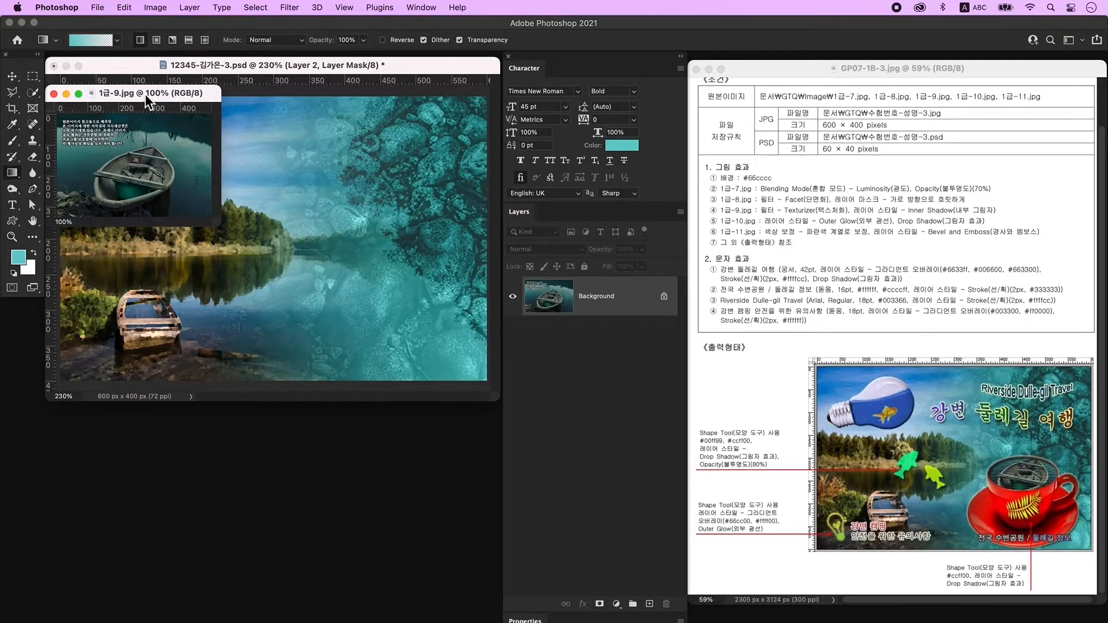
Apply the Texturizer effect to the 1급-9.jpg boat photo through the Filter Gallery.
left_click_drag(144, 94, 237, 144)
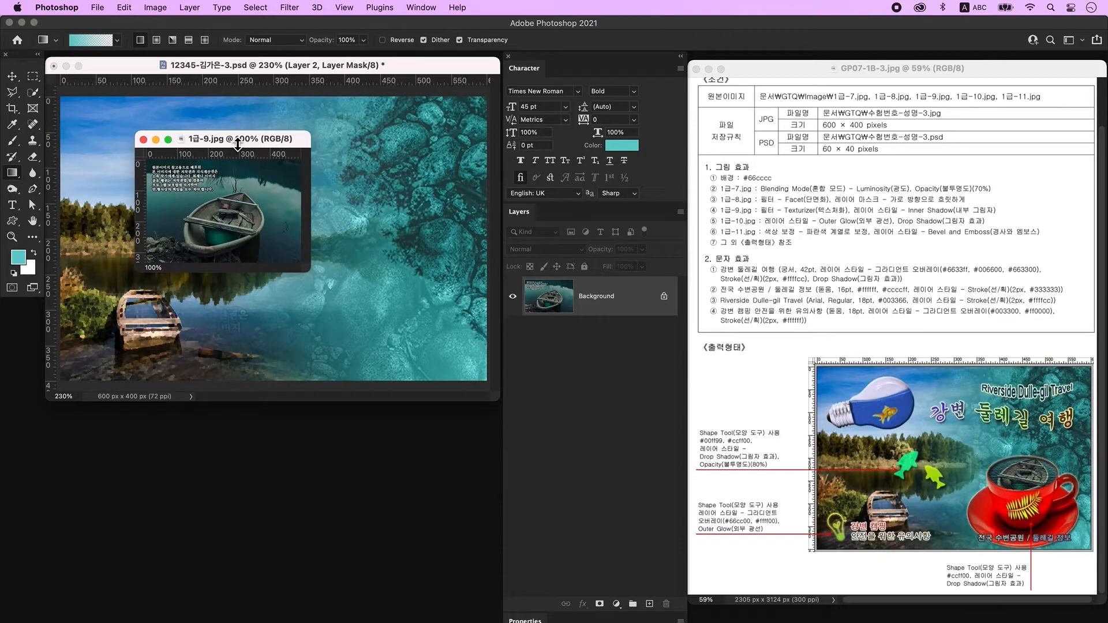
left_click(289, 7)
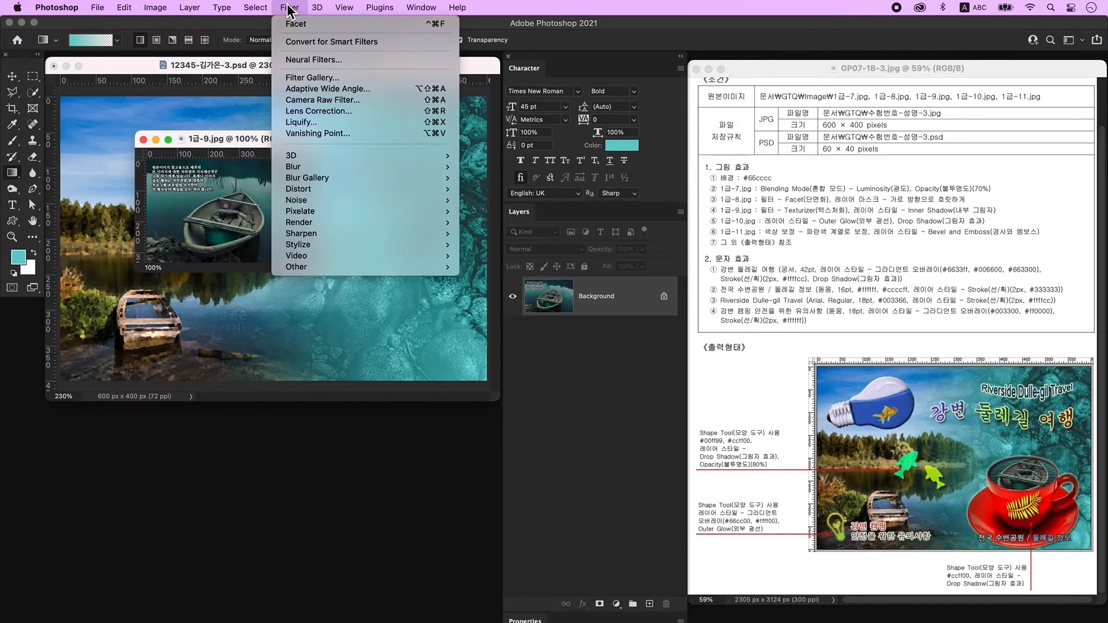
left_click(330, 82)
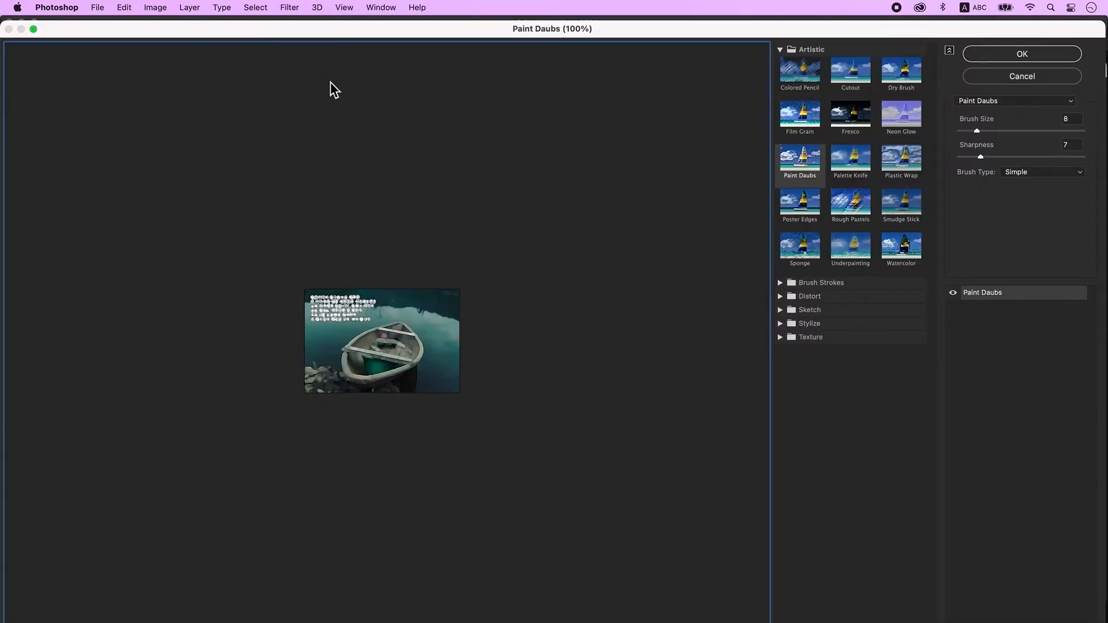
left_click(1003, 102)
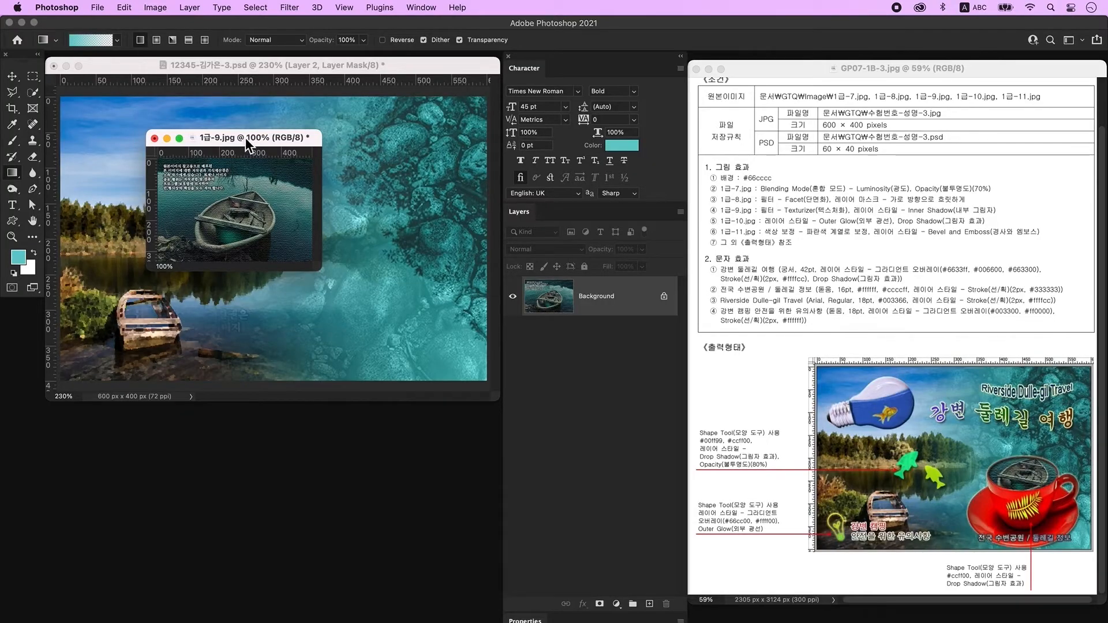
left_click_drag(245, 140, 148, 443)
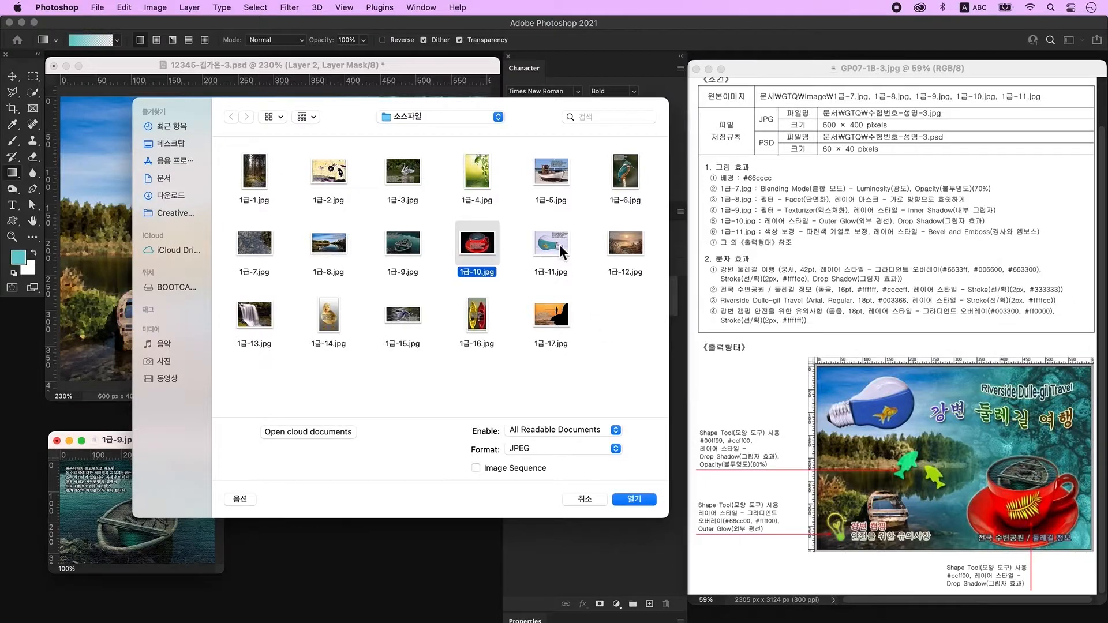
Open 1급-10.jpg, unlock it as Layer 0, and delete the dark background and handle hole.
left_click(643, 497)
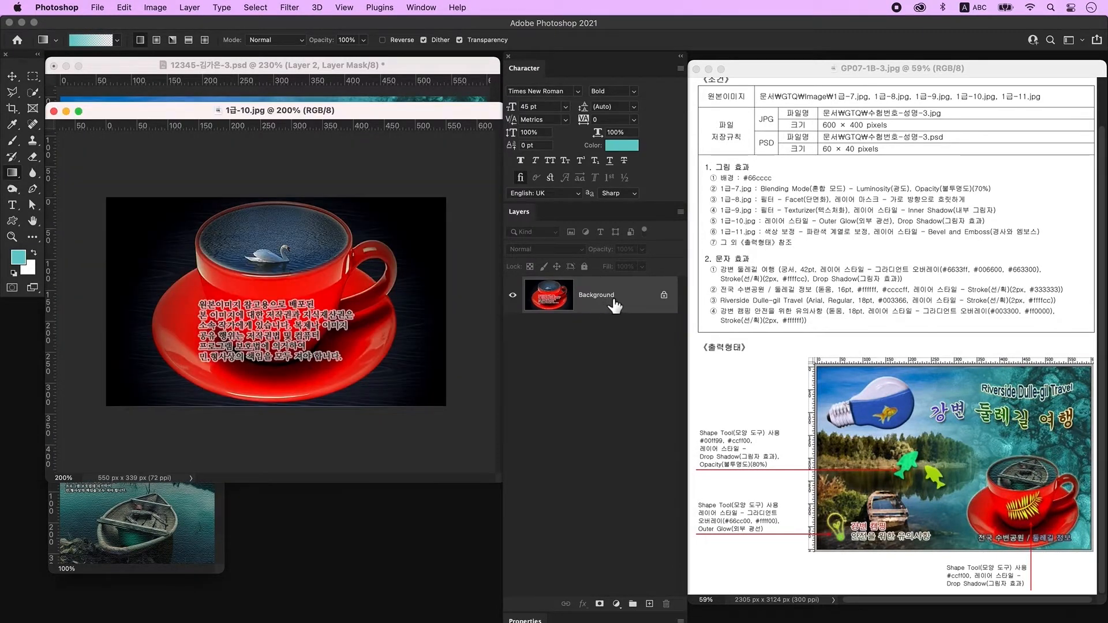
double_click(648, 301)
left_click(669, 333)
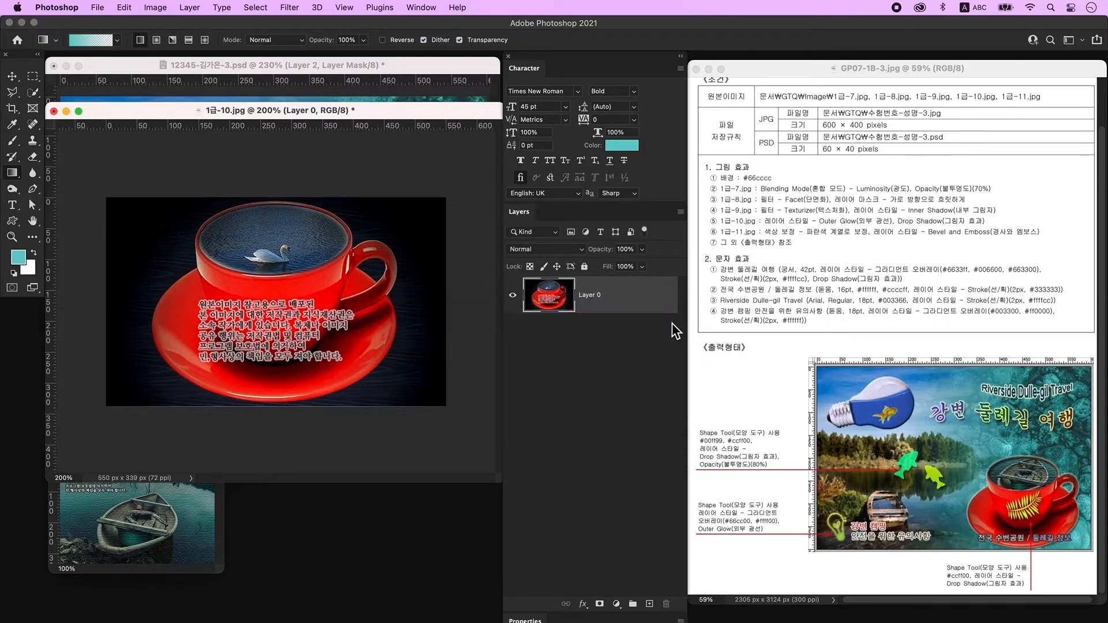
left_click(36, 93)
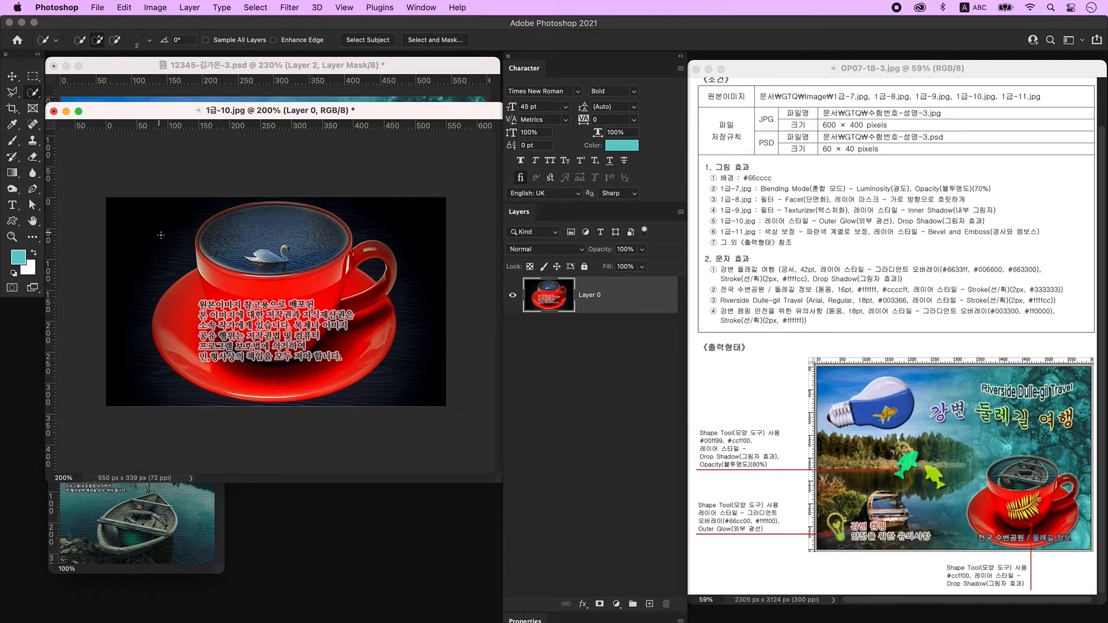
mouse_move(166, 227)
left_mouse_down()
mouse_move(102, 289)
mouse_move(97, 342)
mouse_move(119, 382)
mouse_move(296, 408)
mouse_move(369, 404)
mouse_move(417, 386)
mouse_move(444, 349)
mouse_move(438, 238)
mouse_move(422, 210)
left_mouse_up()
key("]")
key("]")
key("]")
key("]")
key("]")
key("]")
key("]")
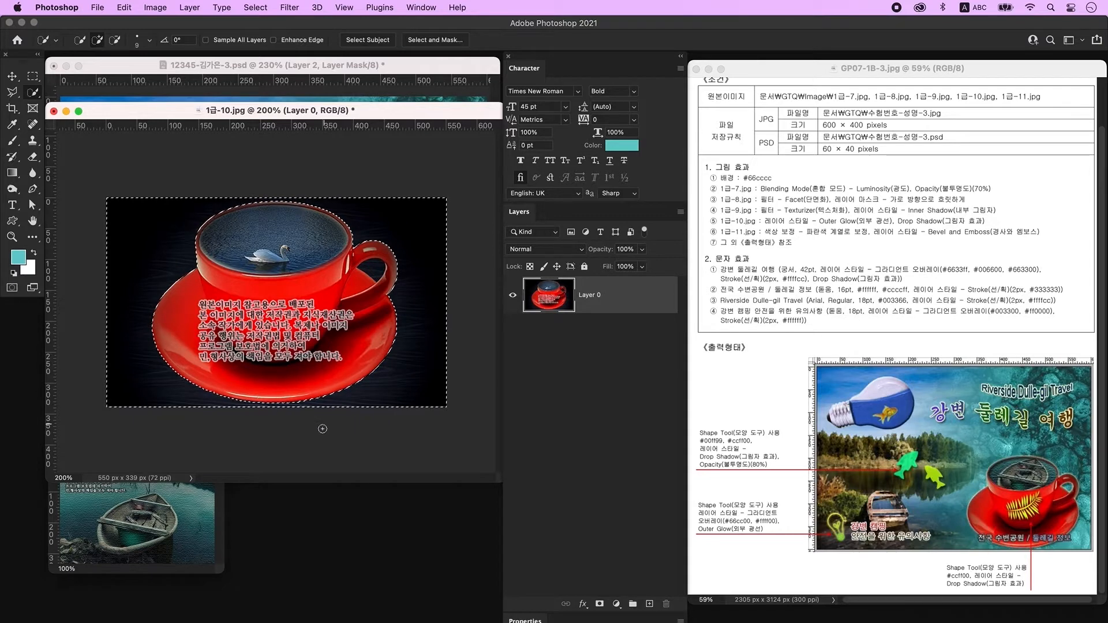
key("Delete")
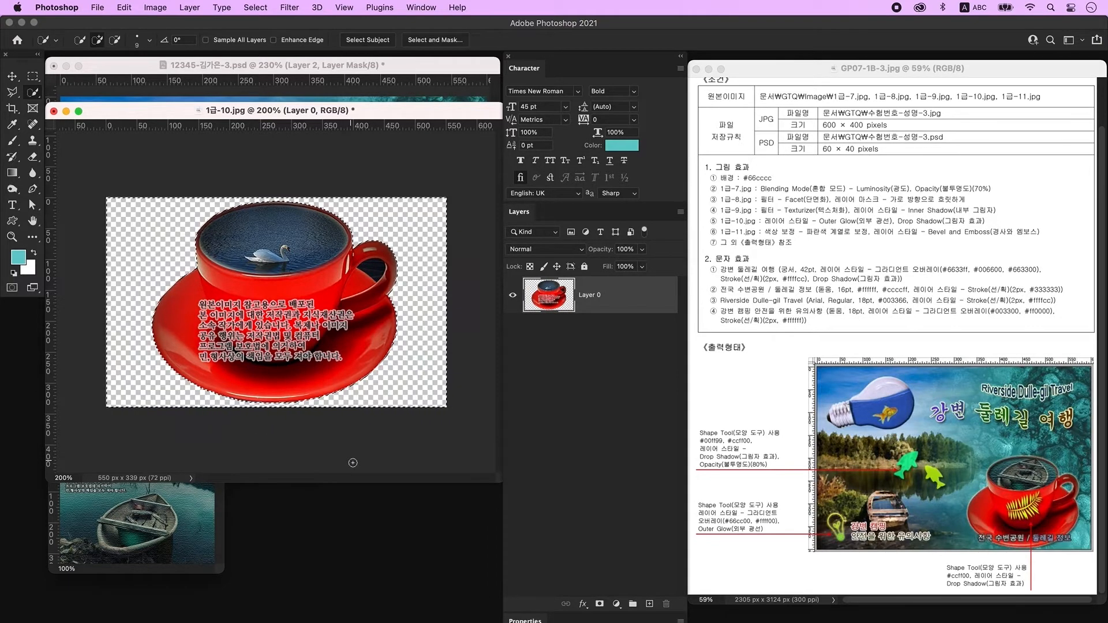
key("super+d")
left_click(373, 274)
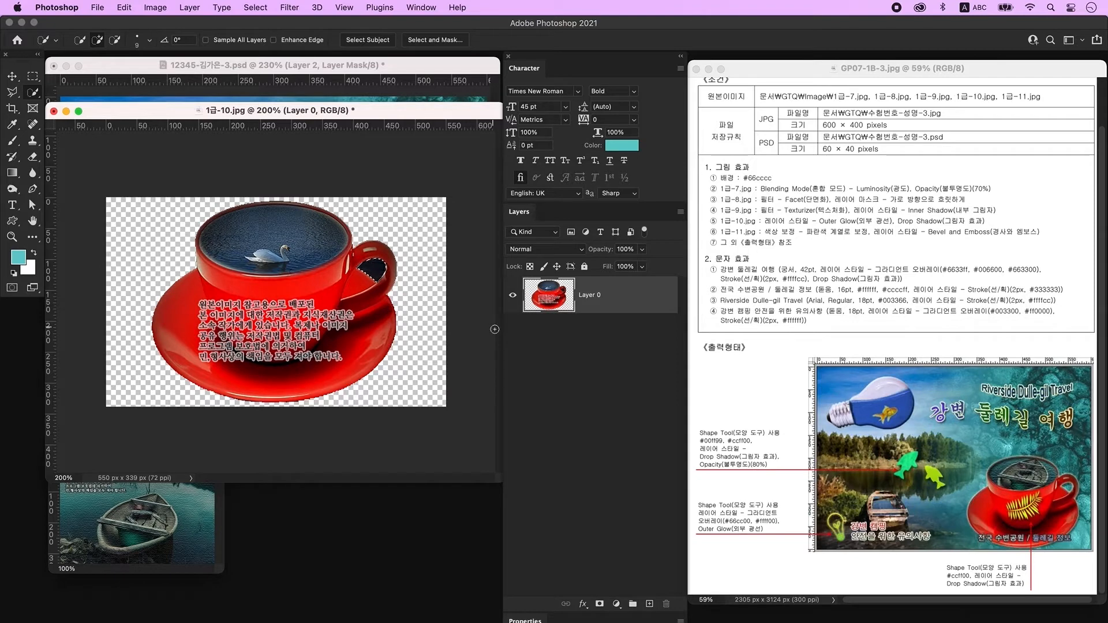
key("Delete")
Drag the cut-out cup into the composite and scale it down to the lower right.
left_click(17, 76)
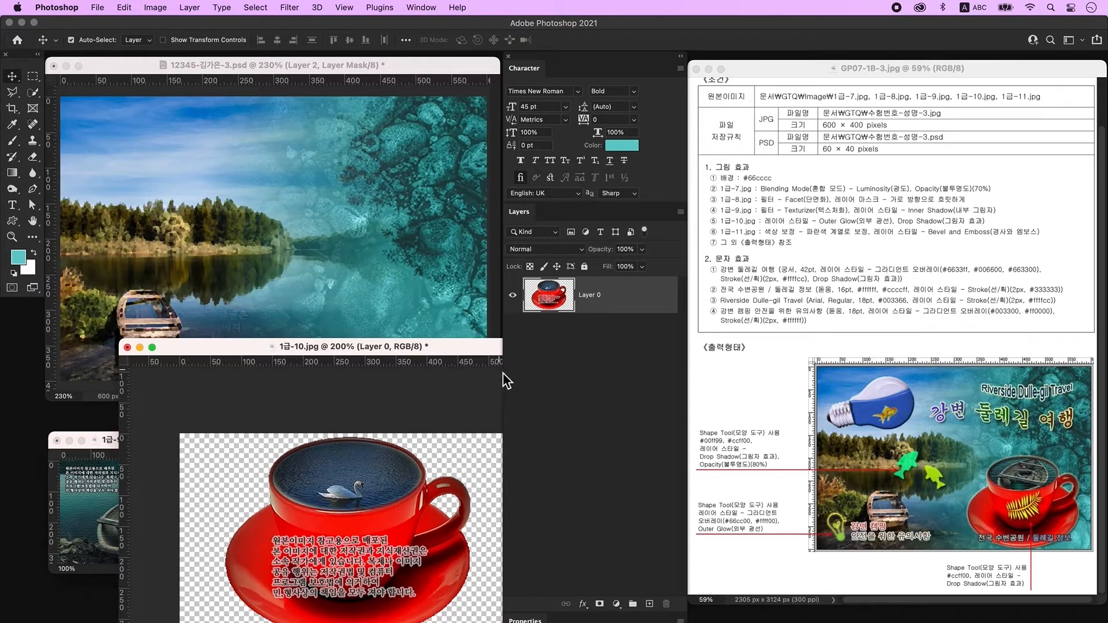
left_click_drag(566, 297, 367, 254)
left_click(389, 425)
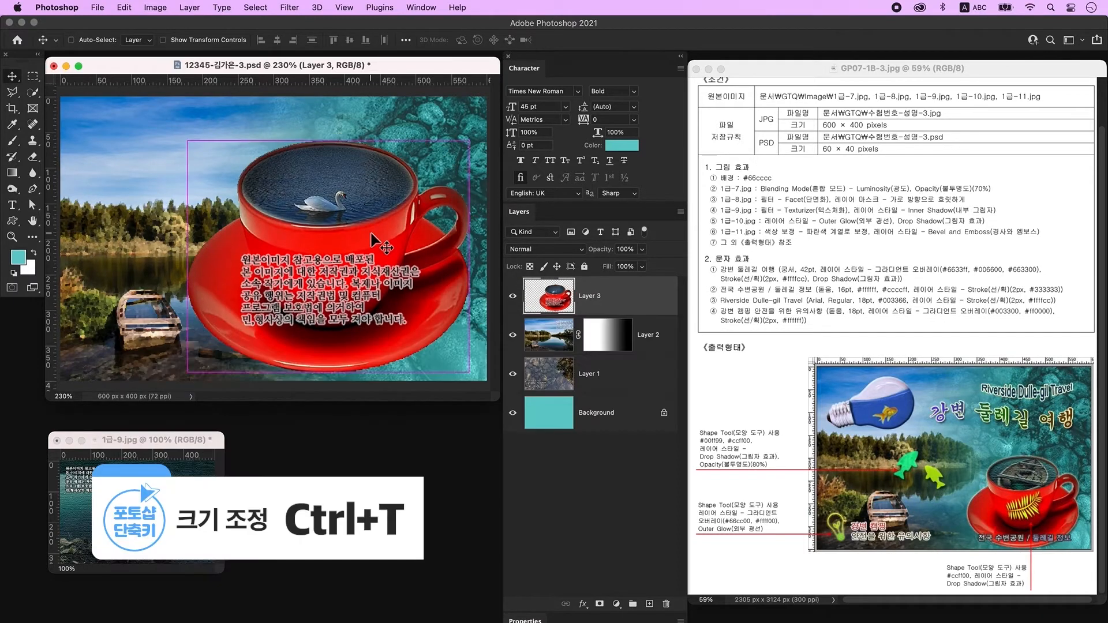
key("ctrl+t")
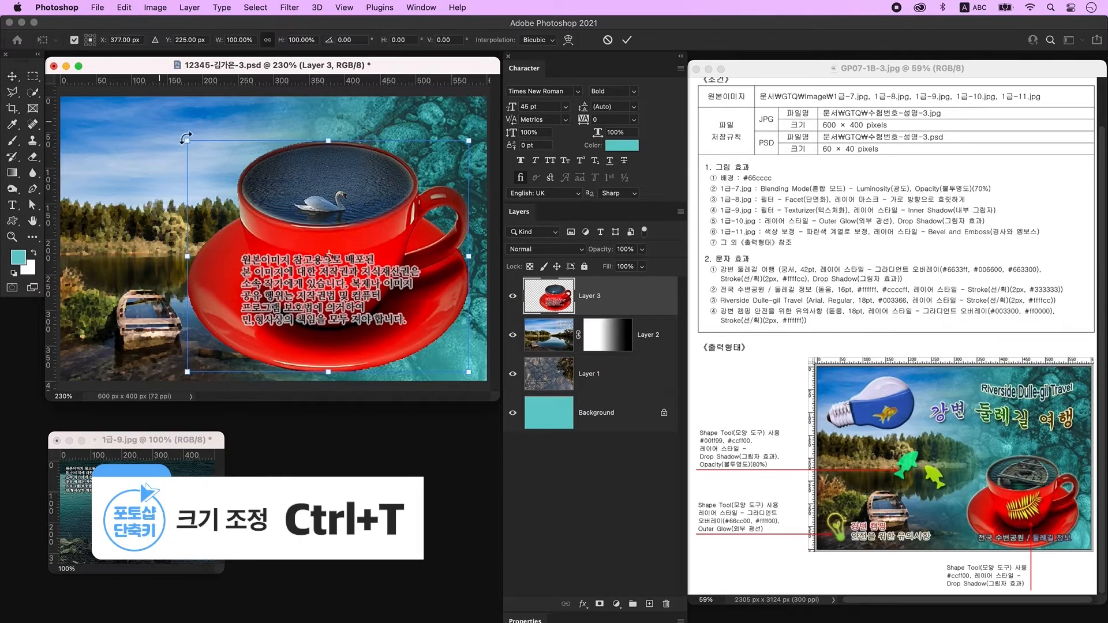
left_click_drag(188, 142, 282, 218)
left_click_drag(412, 327, 417, 325)
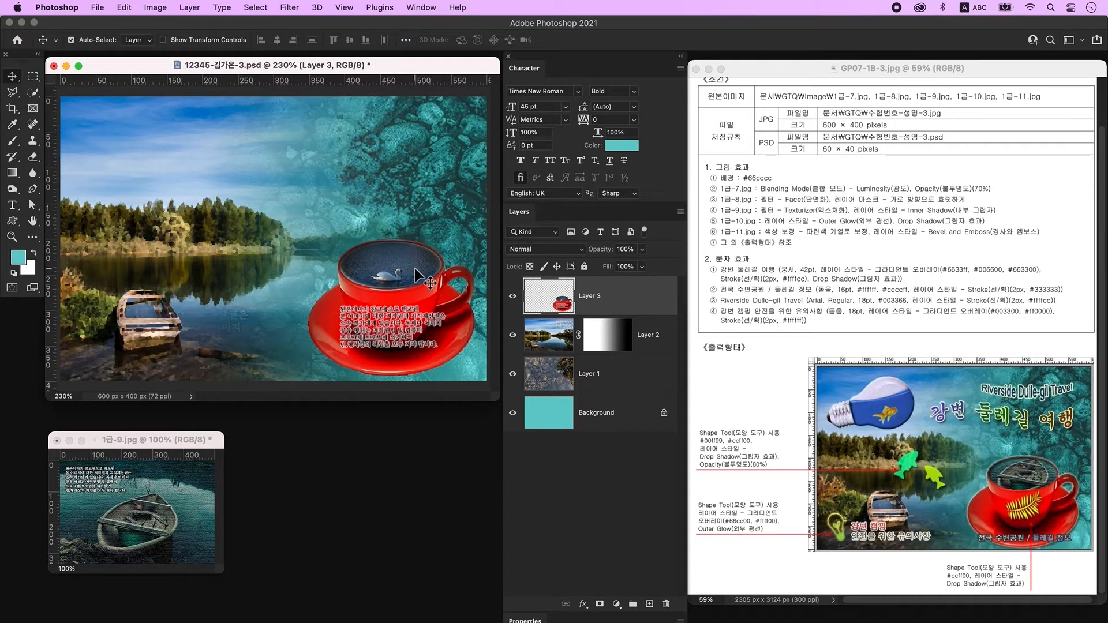
Add Outer Glow and Drop Shadow to the cup layer, then create empty Layer 4.
double_click(633, 305)
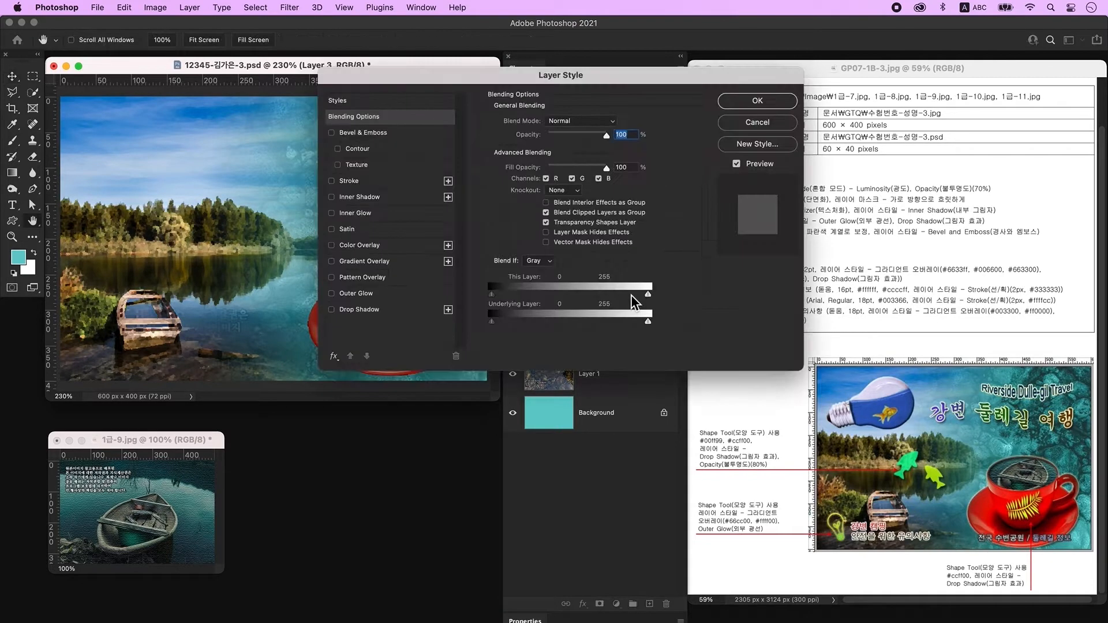
left_click(356, 294)
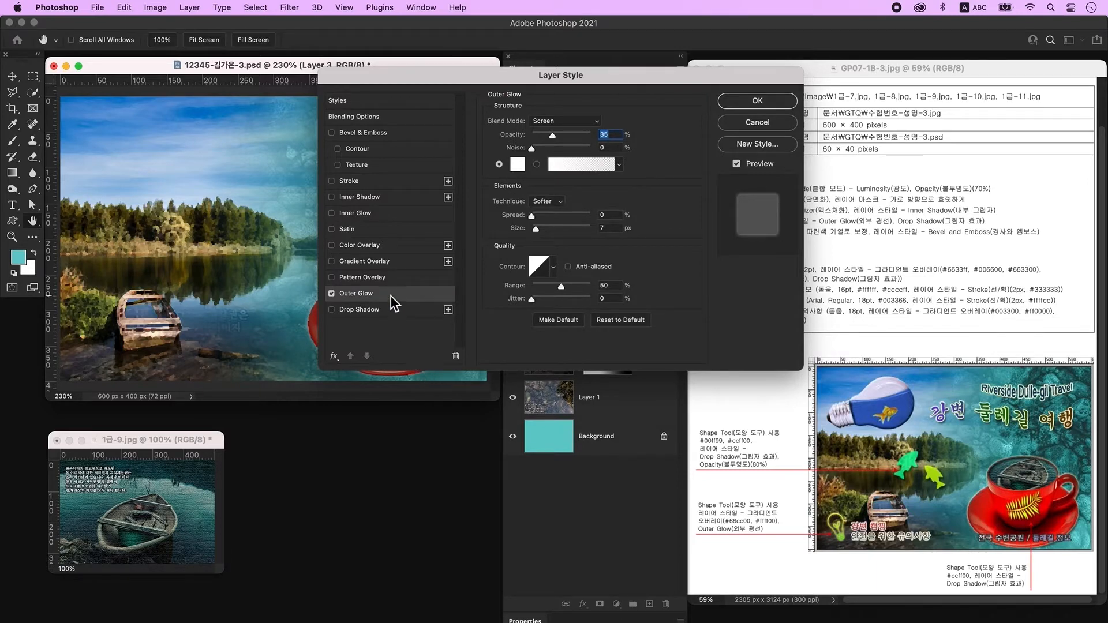
left_click(365, 314)
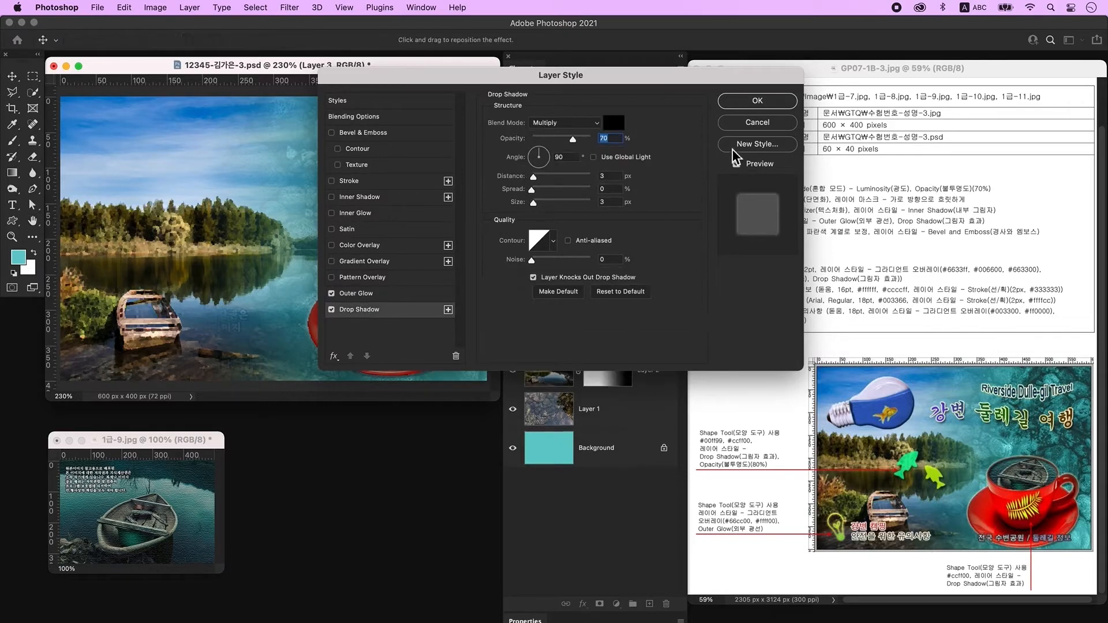
left_click(758, 101)
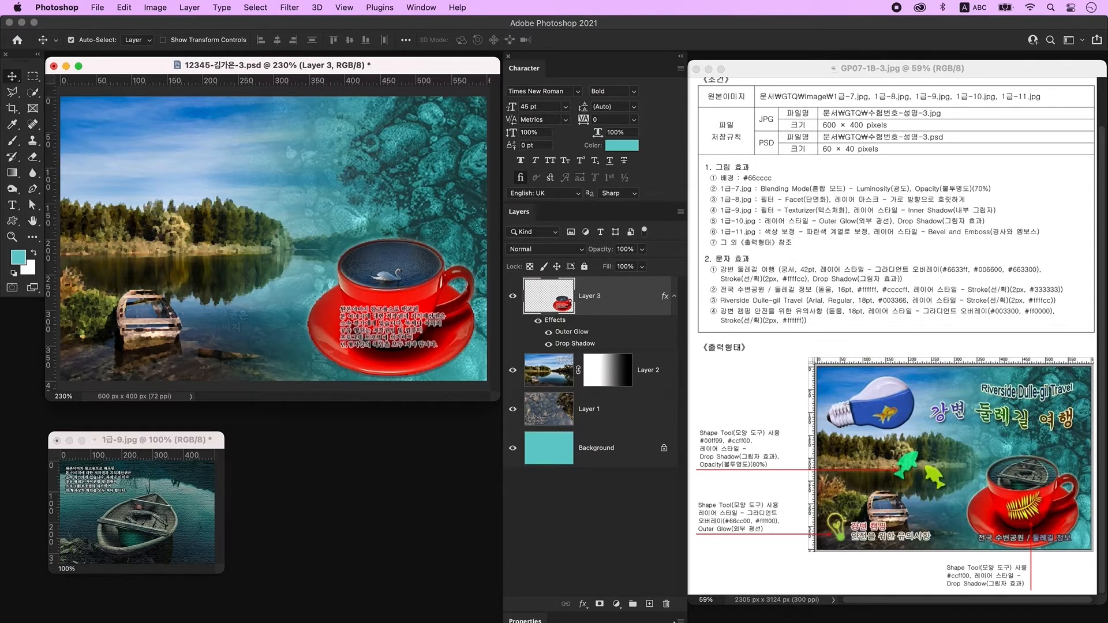
left_click(650, 603)
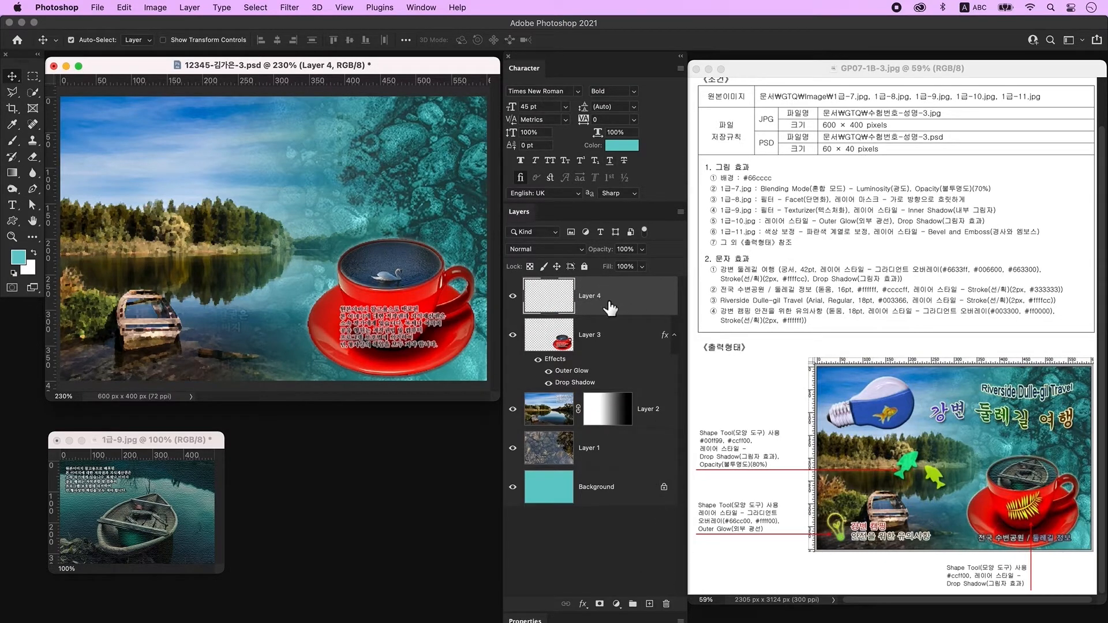
Draw an ellipse over the cup's opening with the Ellipse Tool.
left_click(11, 224)
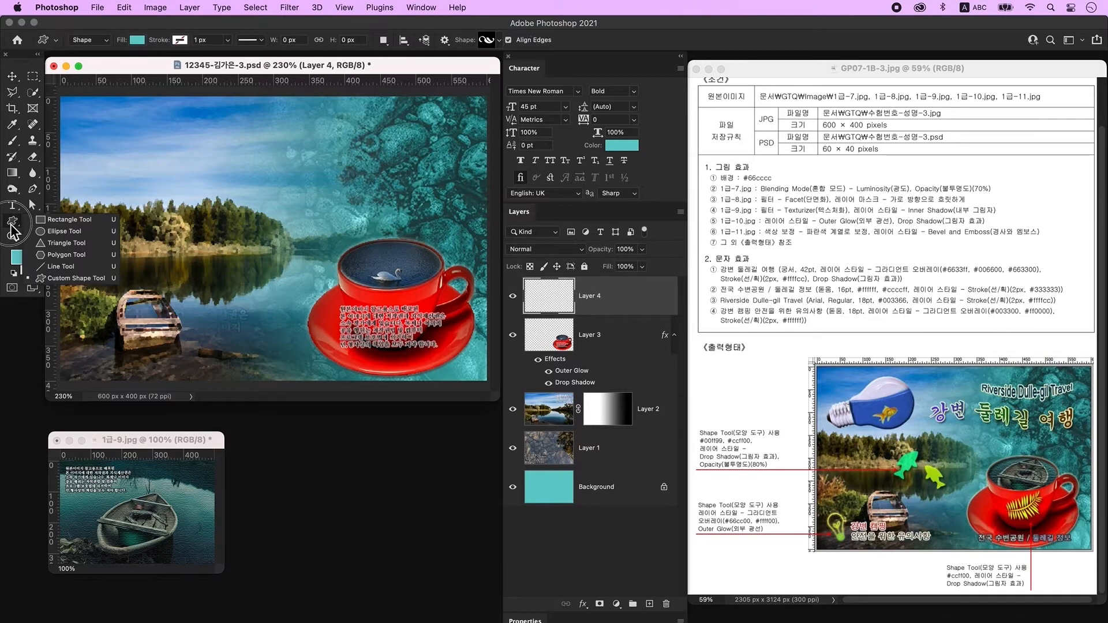
left_click(63, 231)
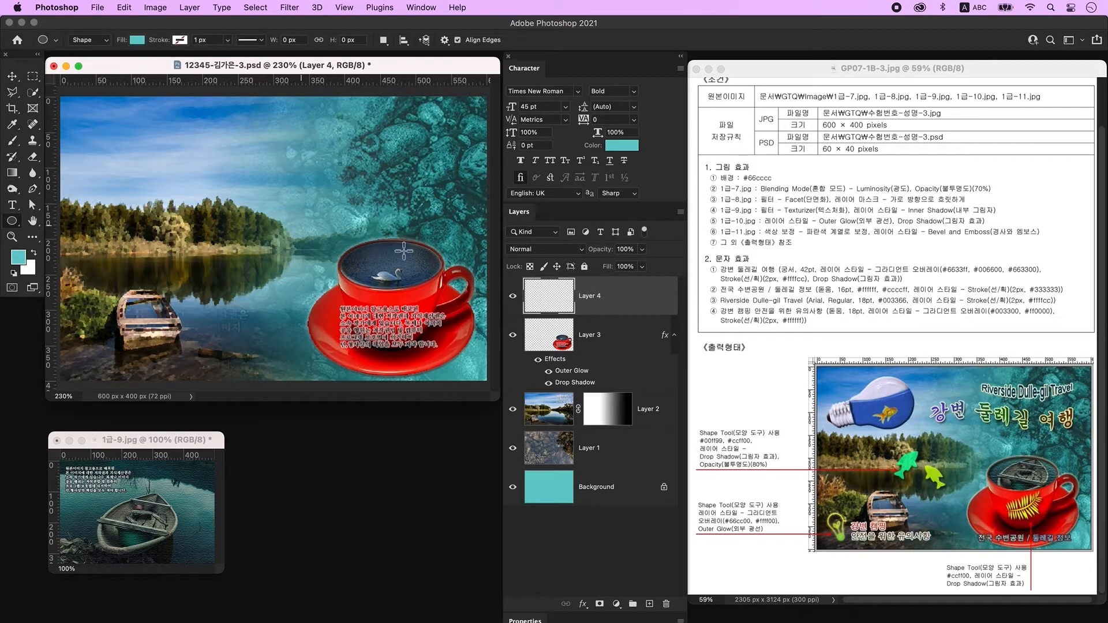
left_click_drag(346, 246, 444, 294)
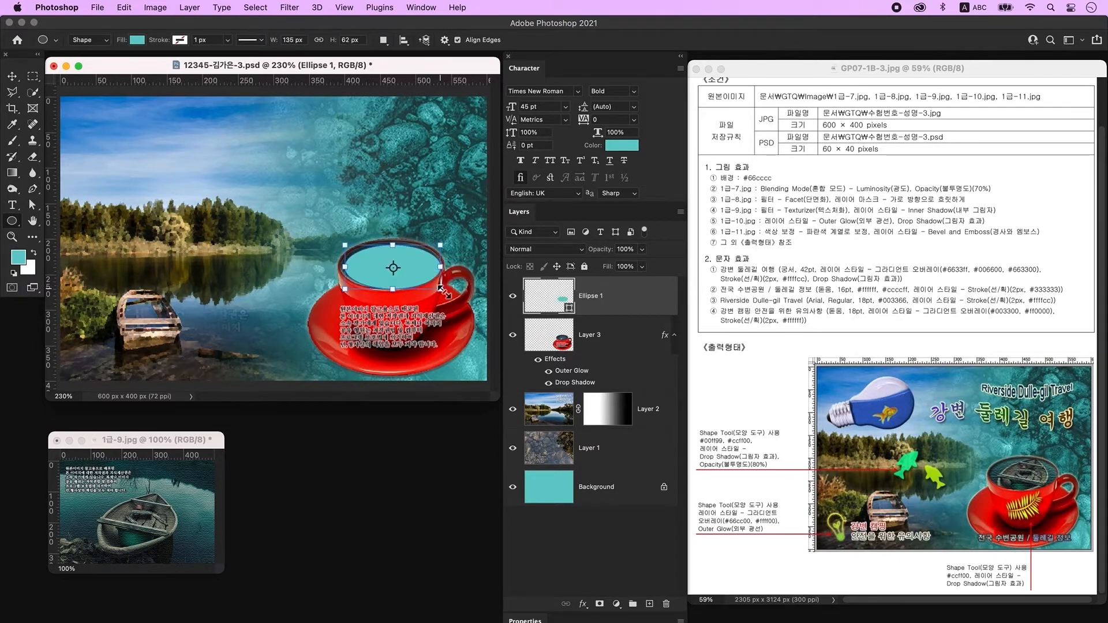
Drag in the textured boat photo, clip it to the ellipse, and scale it onto the cup.
left_click(12, 77)
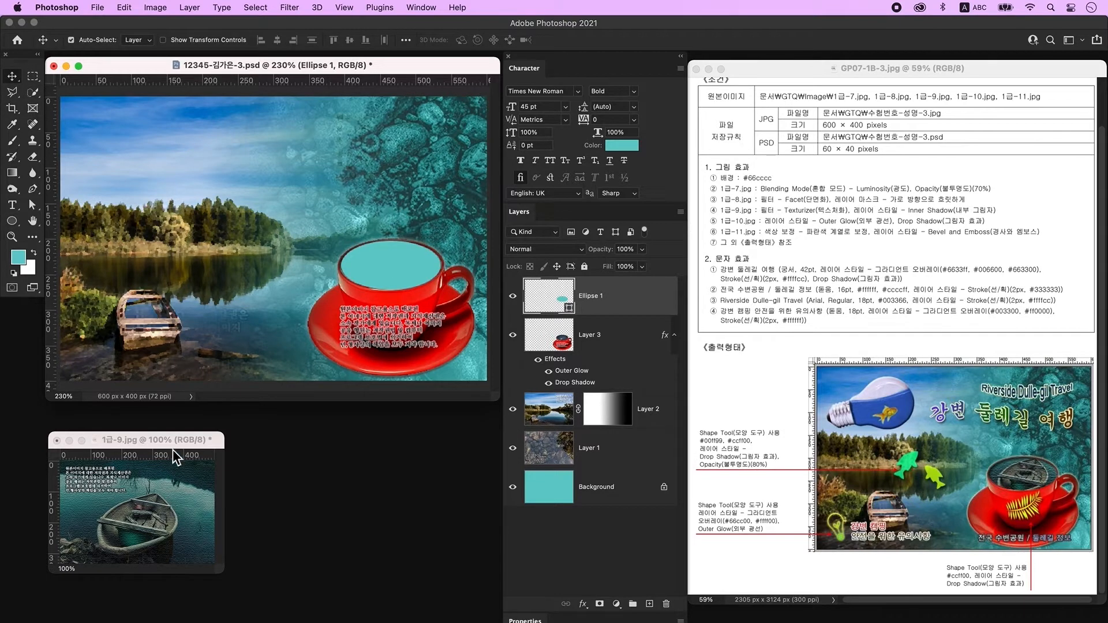
left_click_drag(172, 488, 375, 299)
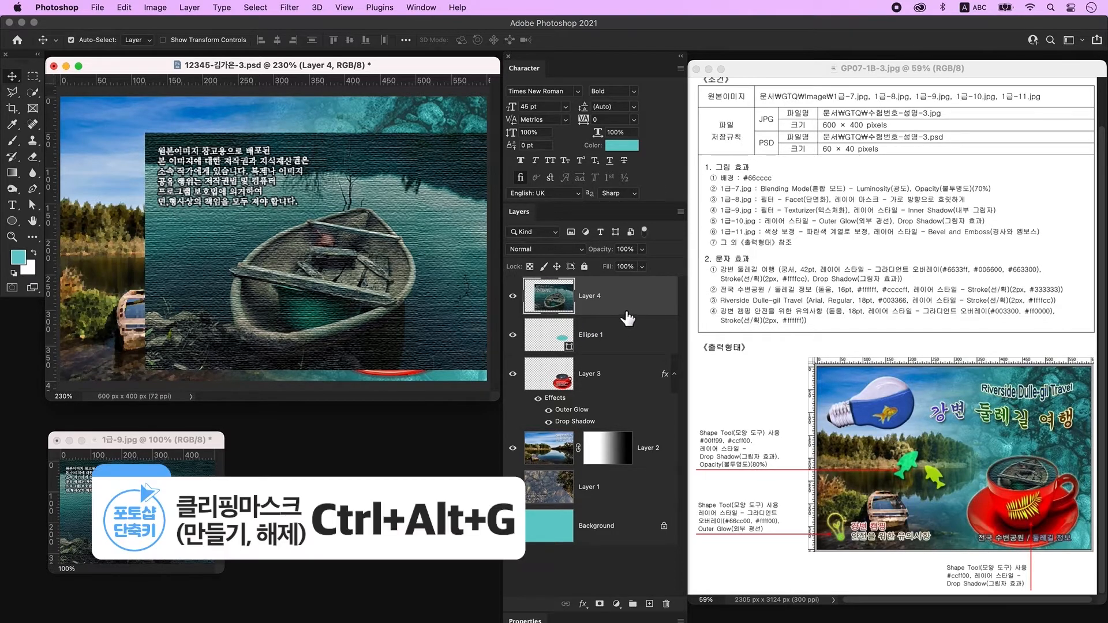
left_click(582, 316, "alt")
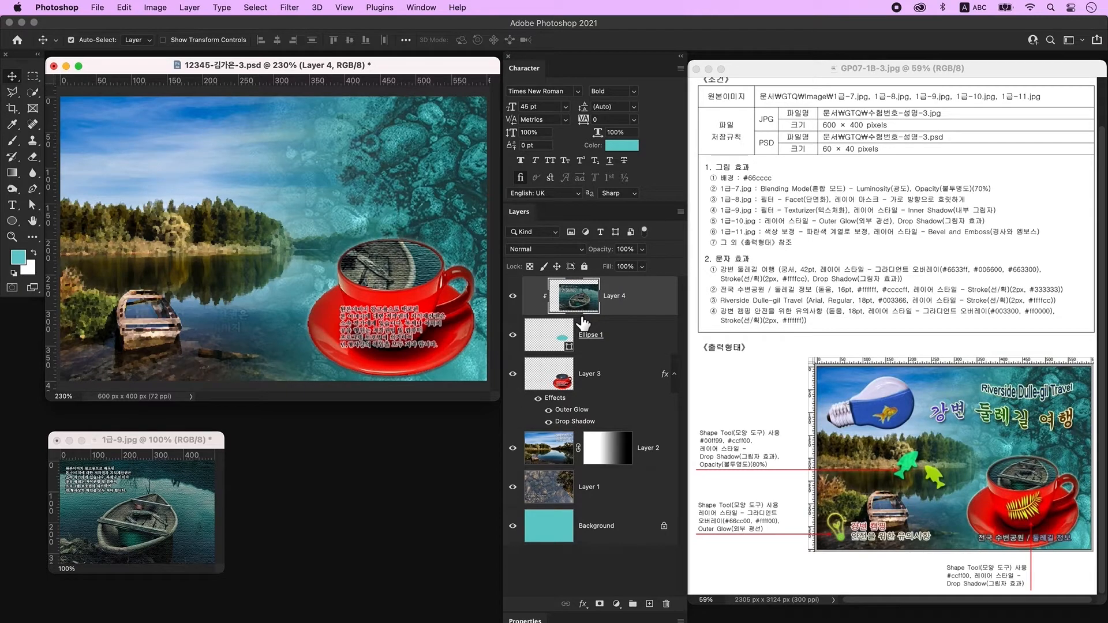
key("ctrl+t")
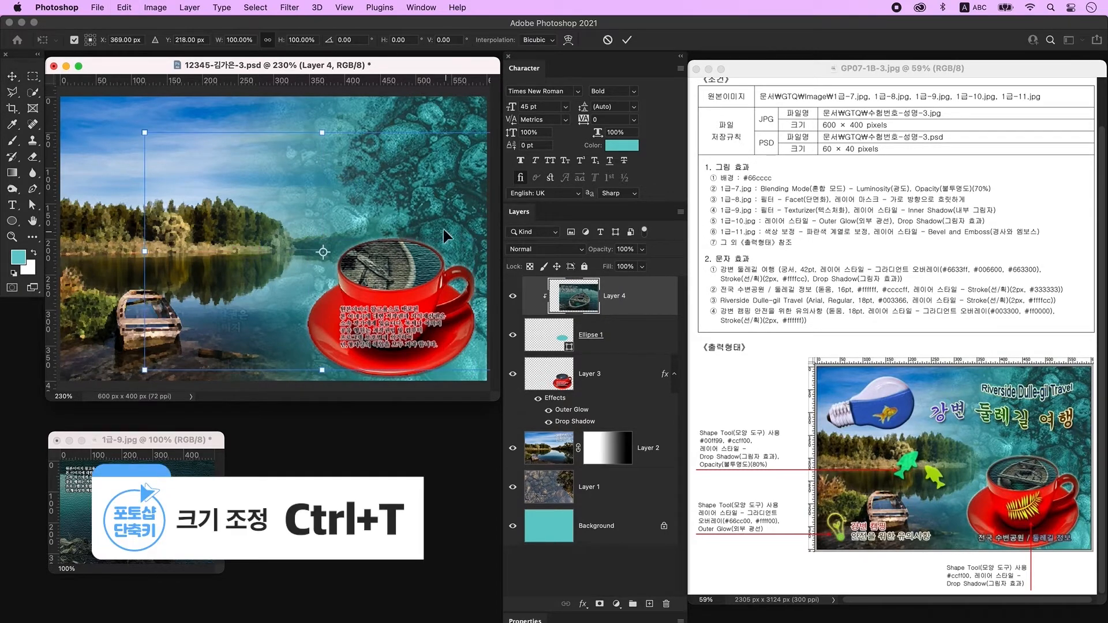
left_click_drag(324, 134, 391, 190)
key("Return")
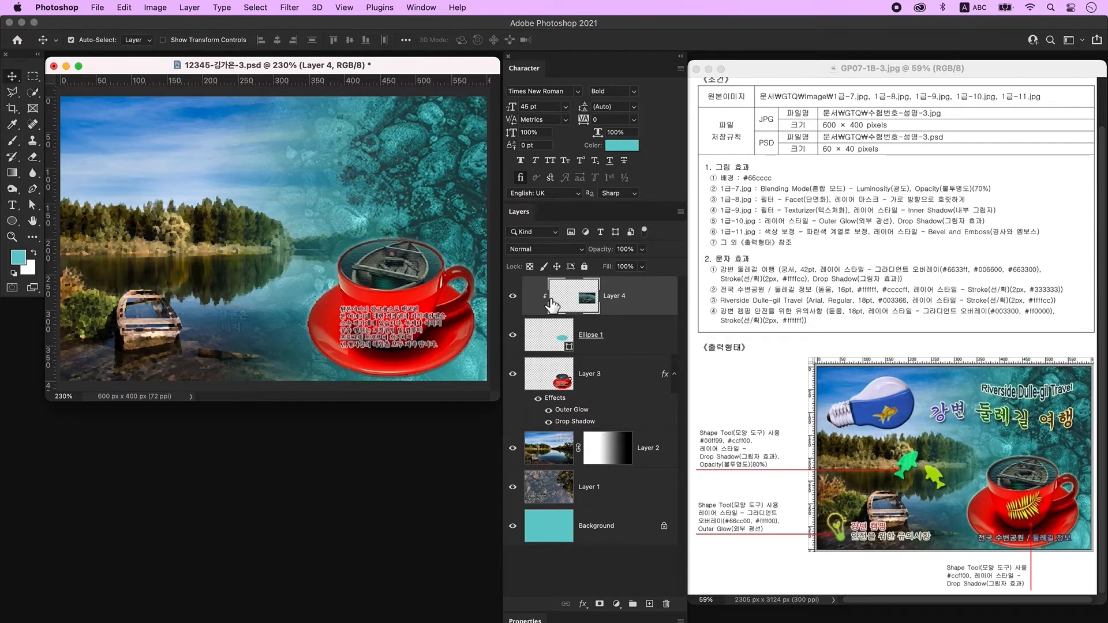
Add an Inner Shadow layer style to Ellipse 1.
left_click(629, 339)
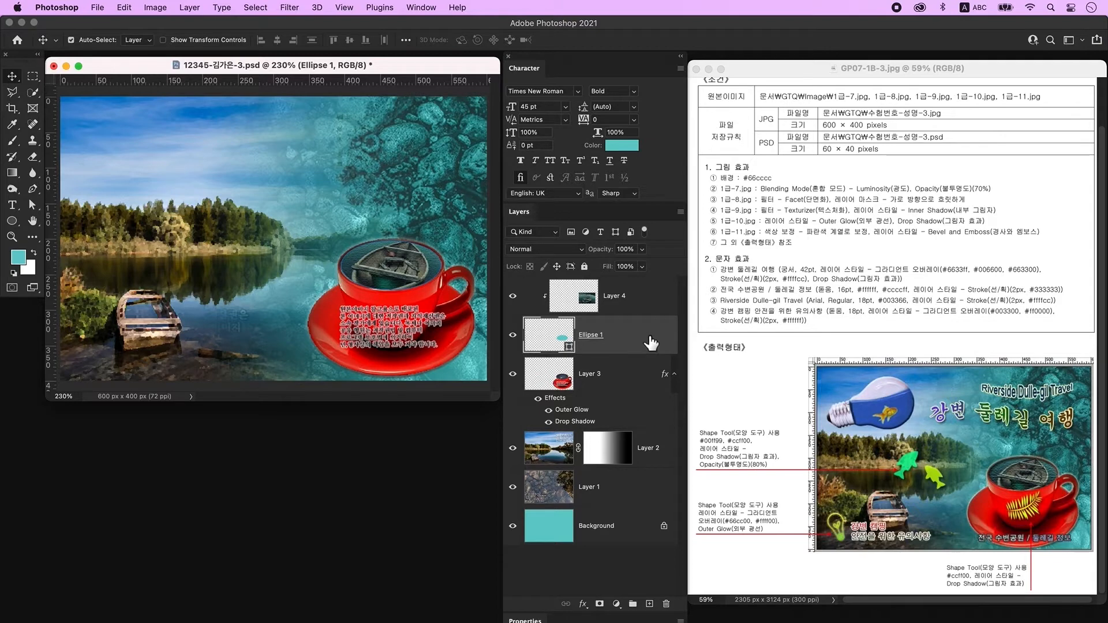
double_click(651, 342)
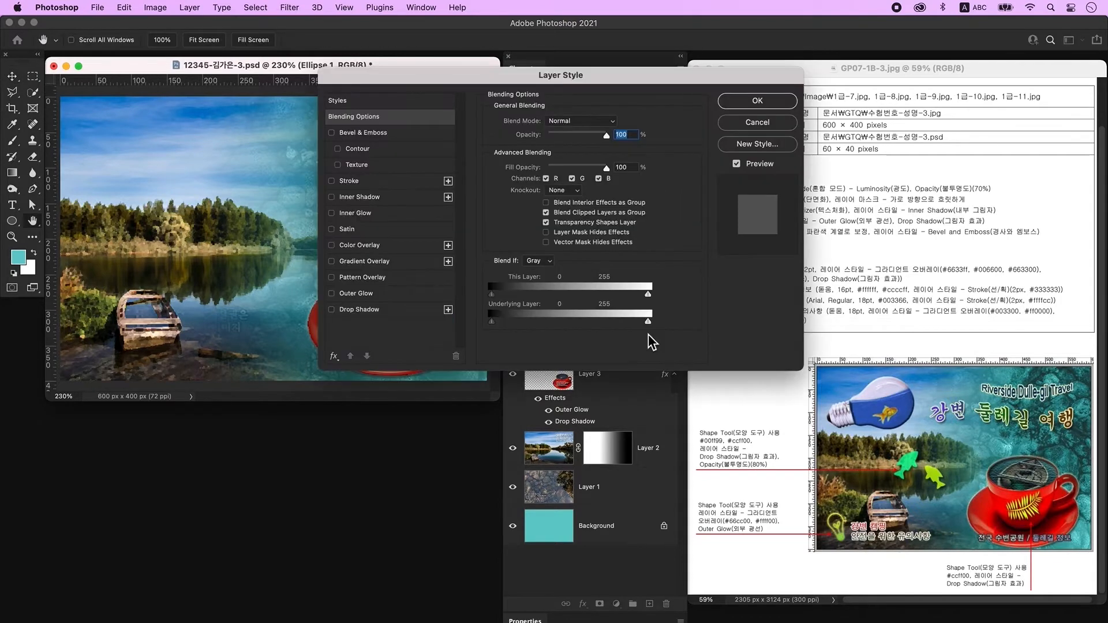
left_click(386, 198)
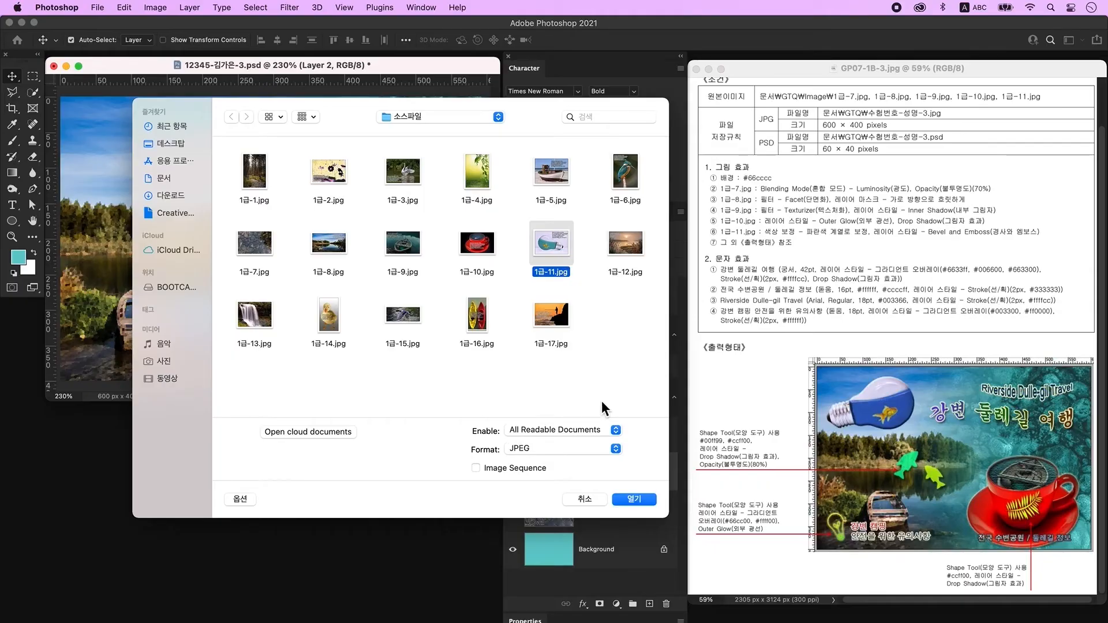
left_click(643, 498)
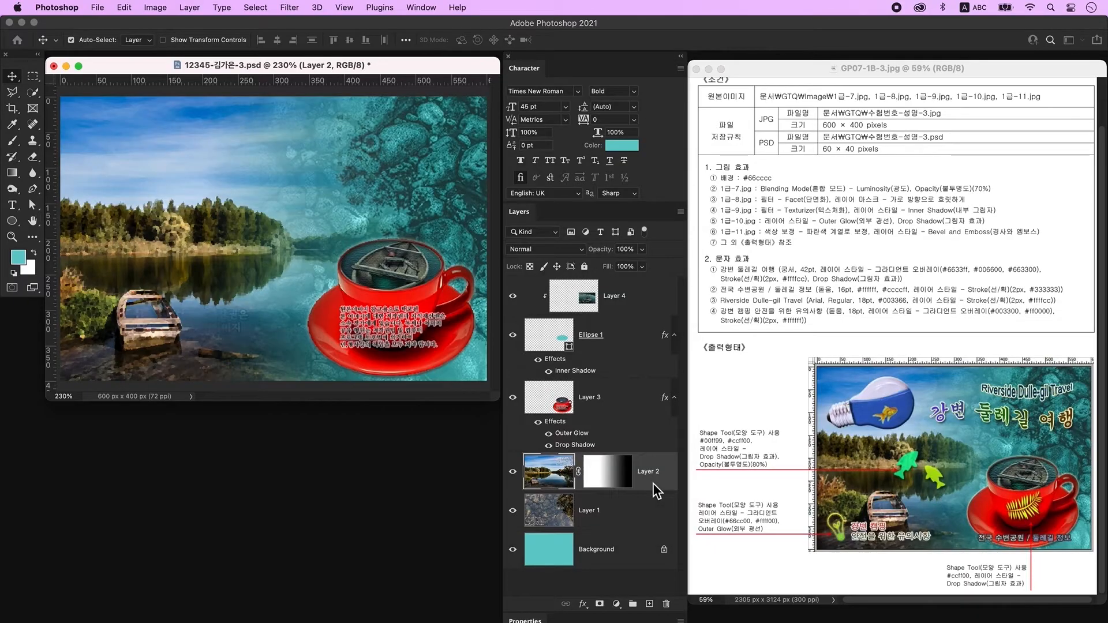
Quick-select the light bulb, copy it to its own layer and drag it into the lake composite.
key("super+plus")
key("super+plus")
left_click(32, 92)
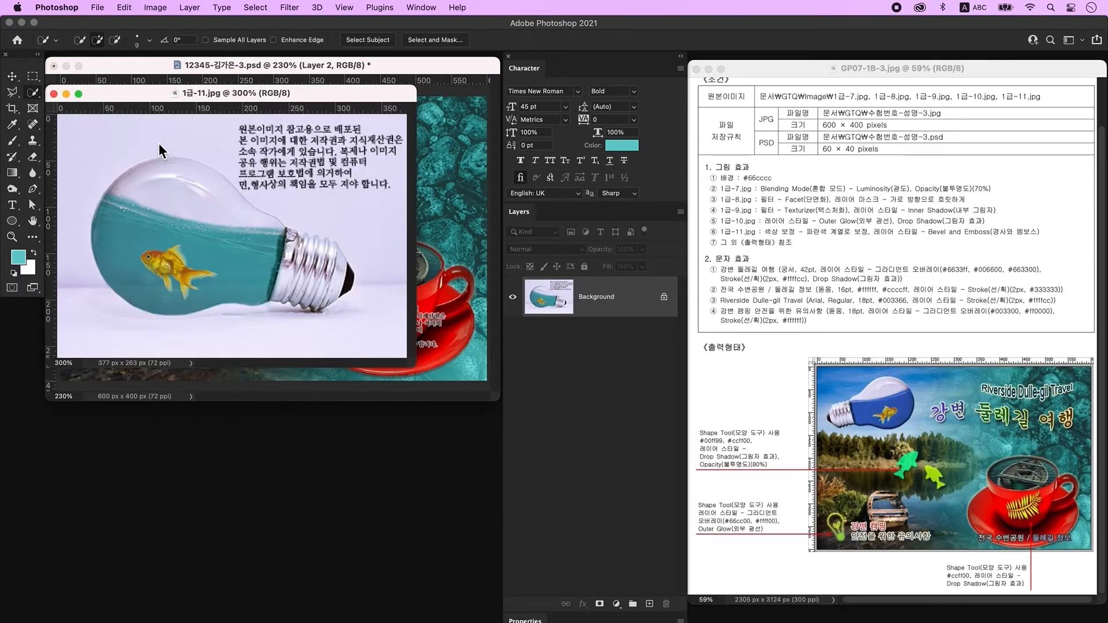
mouse_move(186, 176)
left_mouse_down()
mouse_move(149, 166)
mouse_move(119, 182)
mouse_move(116, 244)
mouse_move(145, 277)
mouse_move(265, 280)
mouse_move(297, 268)
mouse_move(292, 246)
mouse_move(312, 245)
mouse_move(337, 271)
mouse_move(315, 304)
mouse_move(292, 239)
left_mouse_up()
left_click(123, 163, "alt")
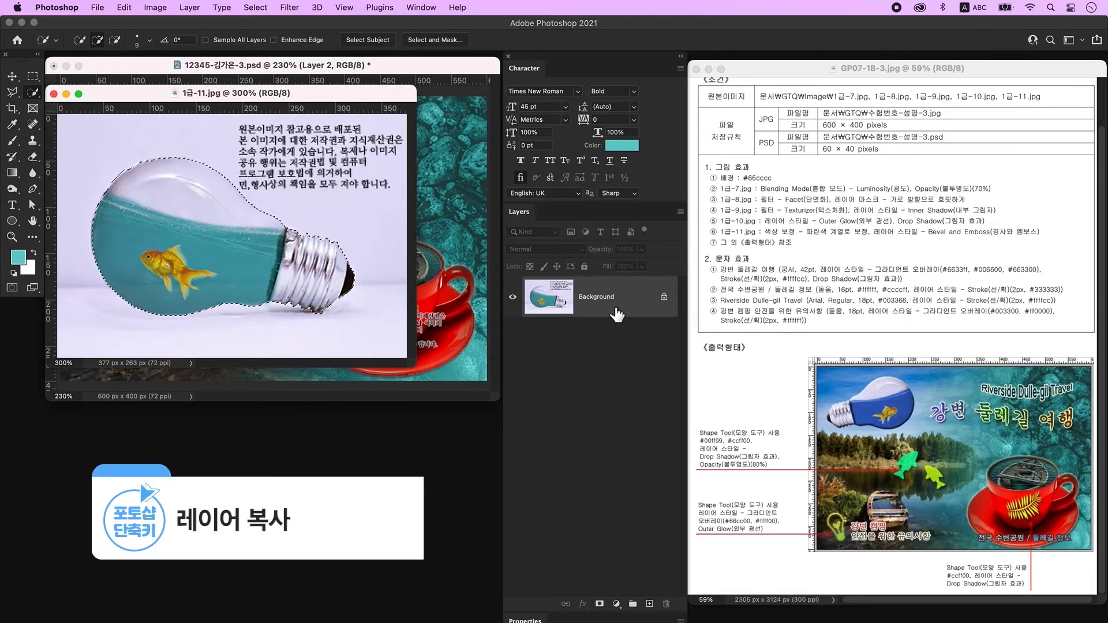
key("super+j")
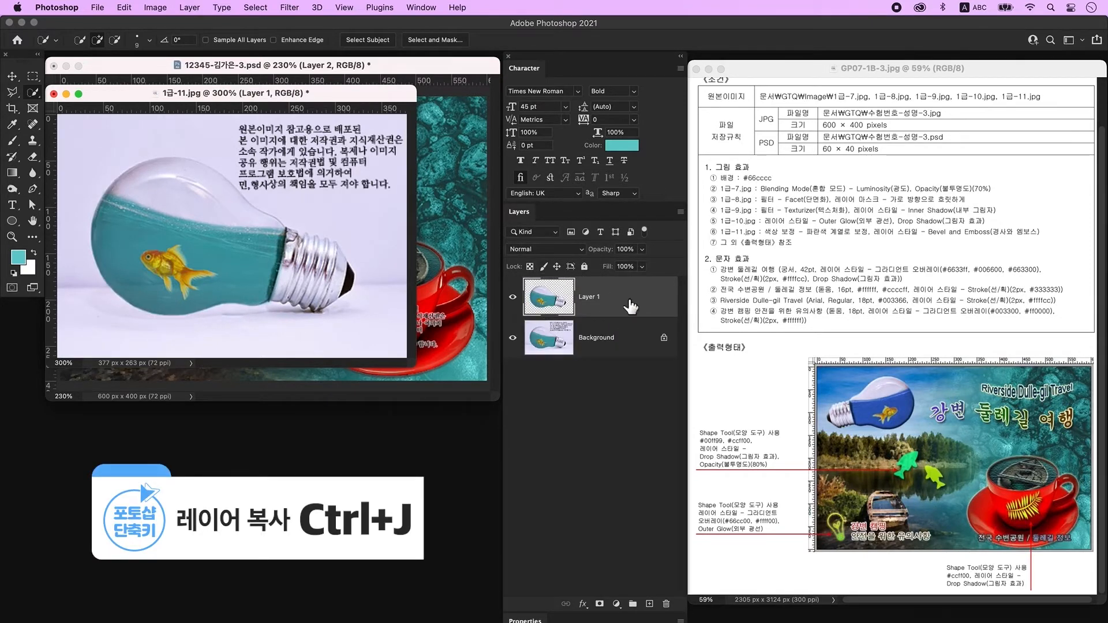
left_click(12, 78)
left_click_drag(223, 93, 222, 313)
left_click_drag(562, 307, 196, 182)
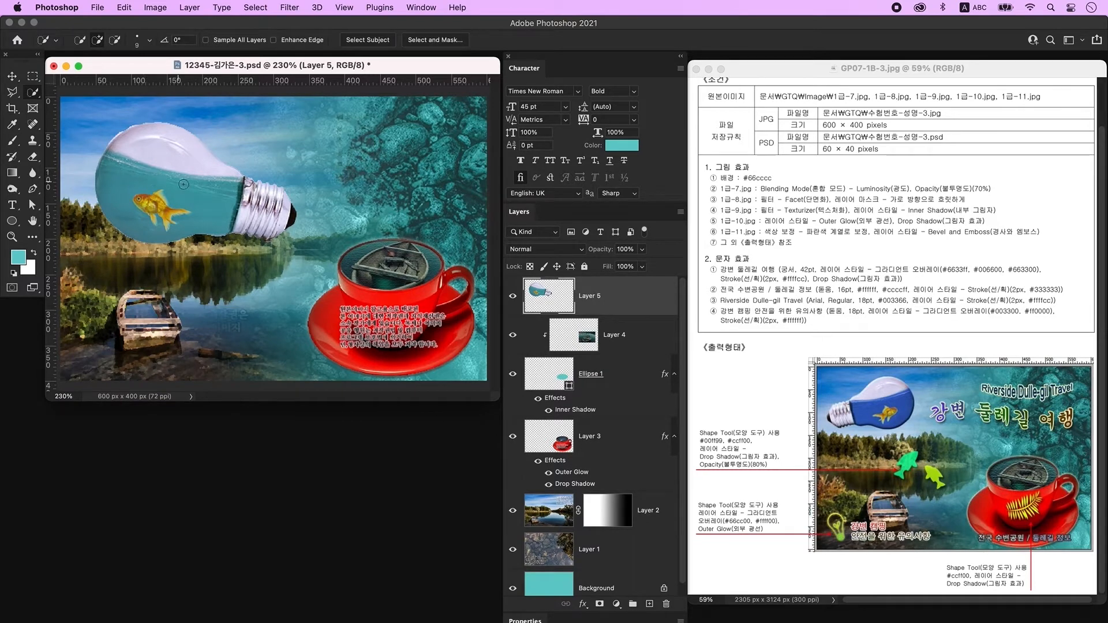
Select the water inside the bulb, subtracting the goldfish's head and tail.
mouse_move(152, 178)
left_mouse_down()
mouse_move(103, 159)
mouse_move(161, 217)
mouse_move(234, 183)
left_mouse_up()
key("bracketleft")
key("bracketleft")
key("bracketleft")
left_click_drag(140, 201, 164, 212)
key("bracketleft")
key("bracketleft")
key("bracketleft")
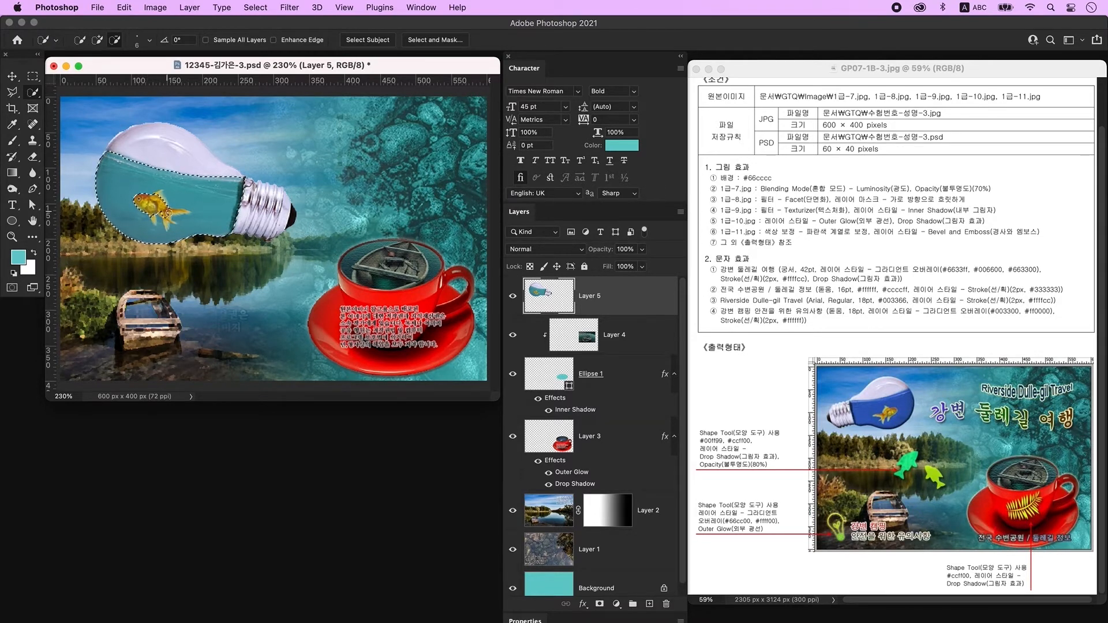
left_click_drag(167, 212, 182, 211)
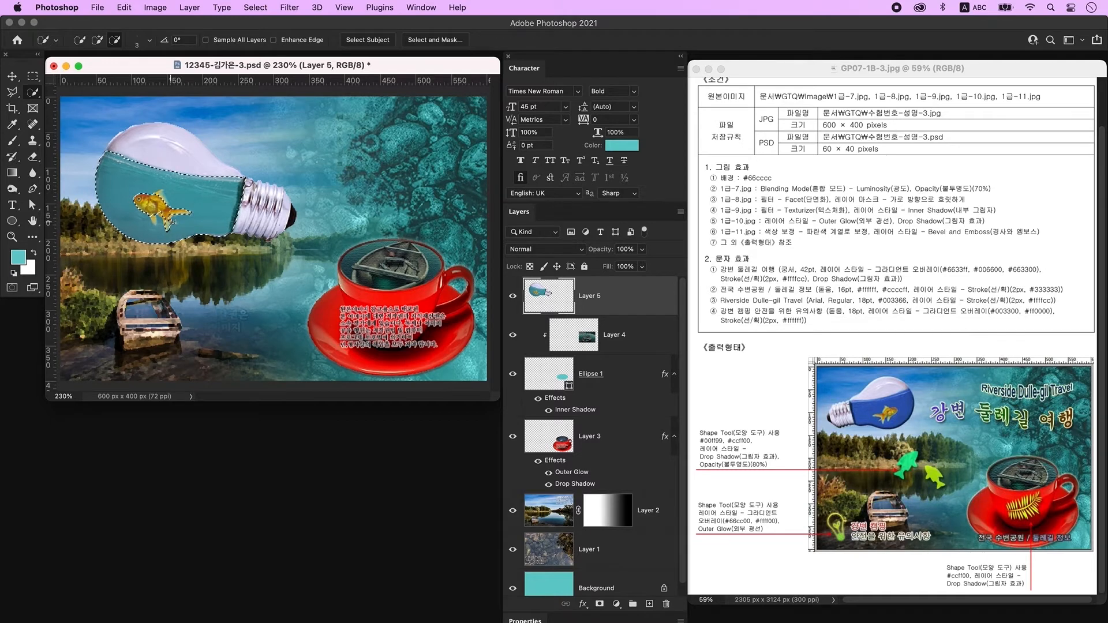
Colorize the selected water blue with Hue 232 and Saturation 59, then deselect.
key("super+u")
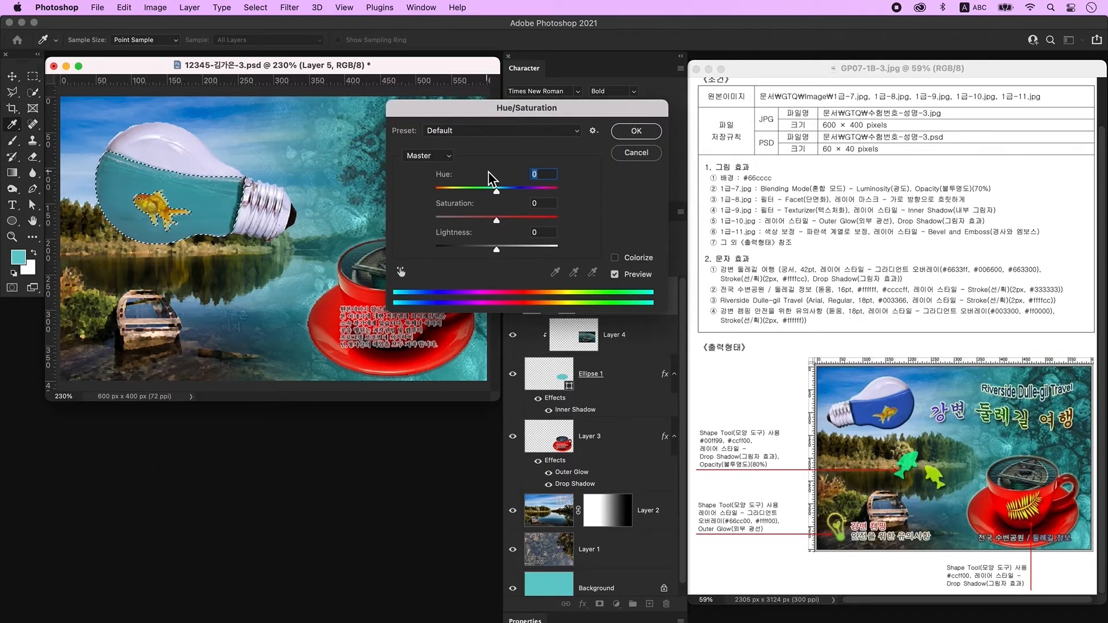
left_click(630, 265)
left_click_drag(498, 195, 509, 223)
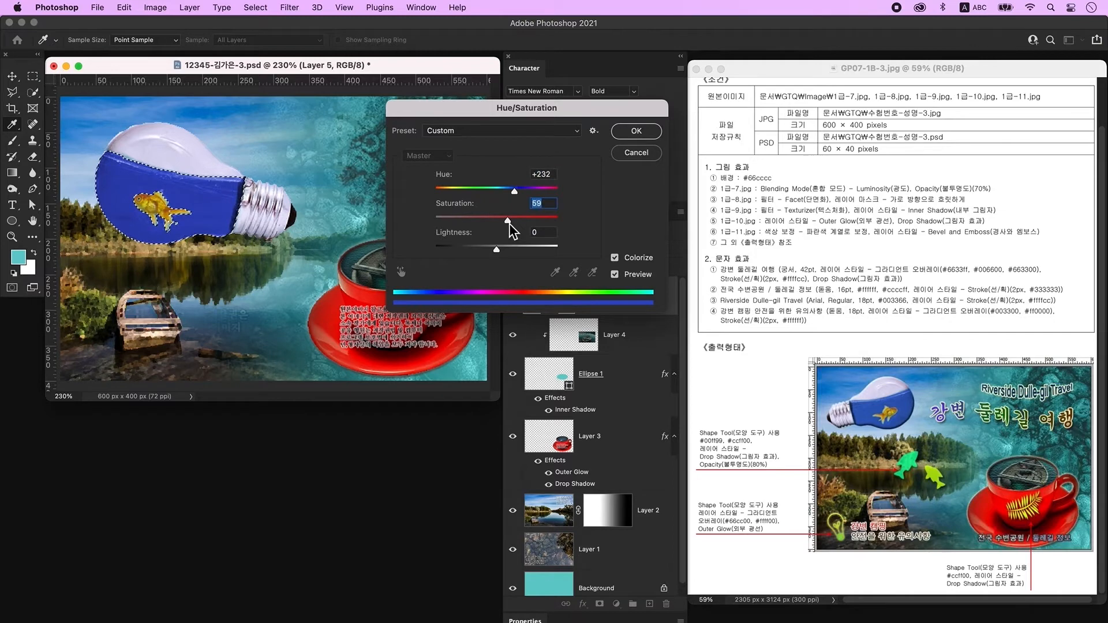
left_click(639, 134)
key("ctrl+d")
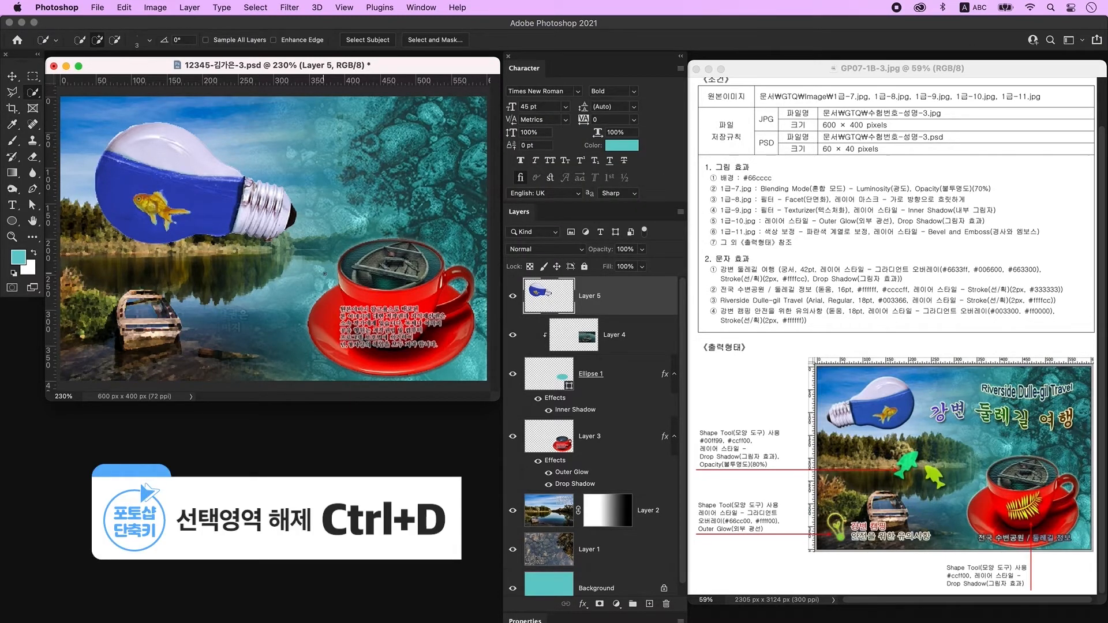
Apply a Bevel & Emboss layer style to the bulb layer.
double_click(638, 297)
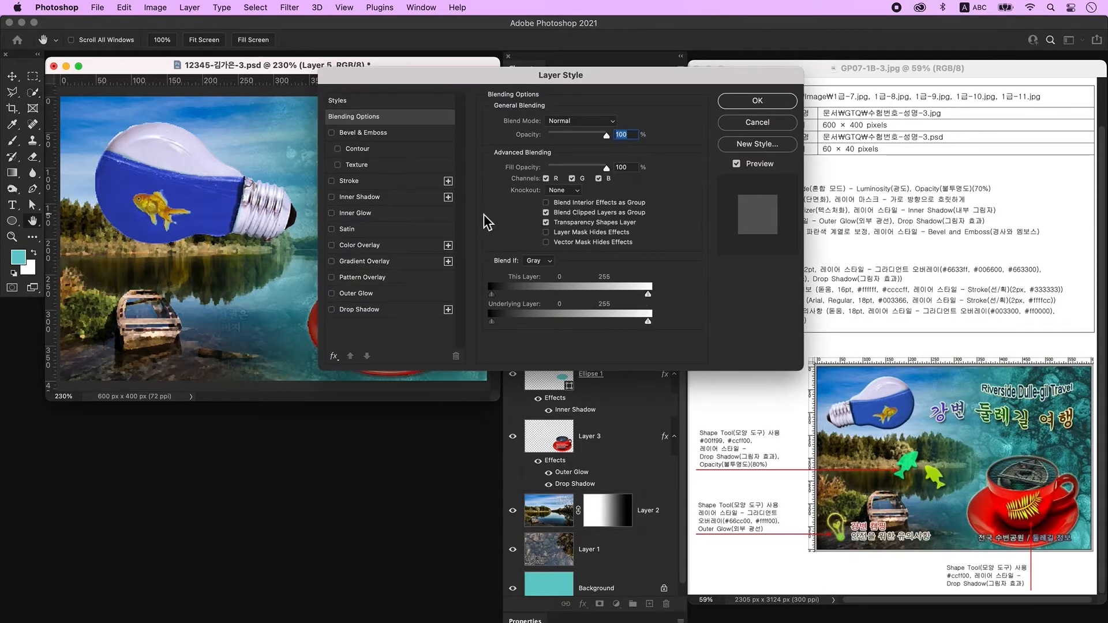
left_click(389, 135)
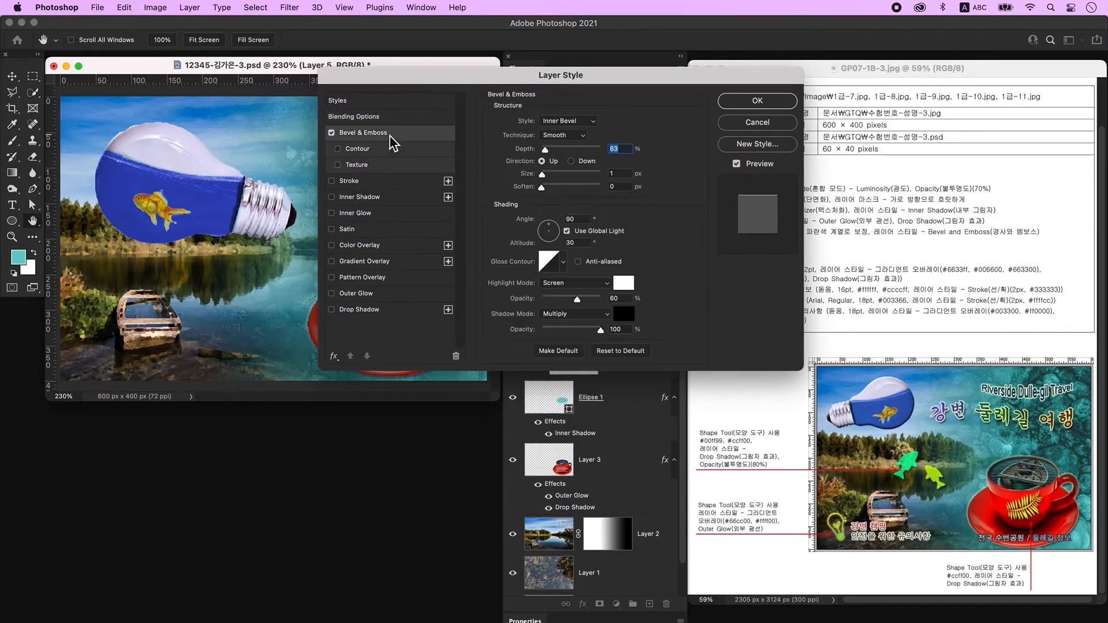
left_click(757, 102)
Flip the bulb horizontally, shrink it to about 89%, and add an empty layer above.
key("ctrl+t")
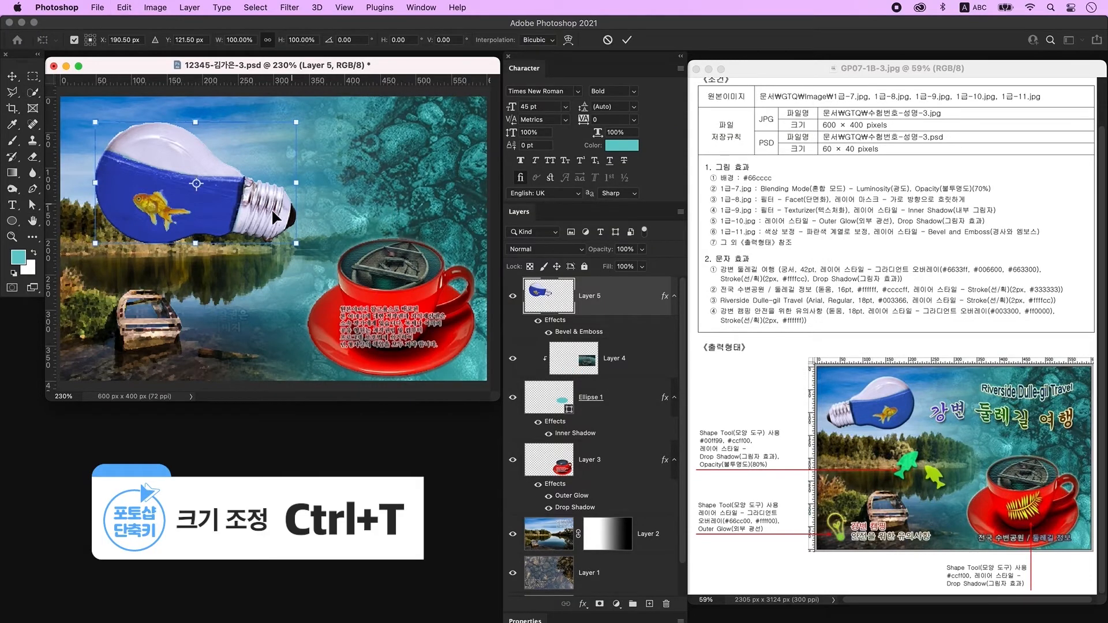
right_click(239, 201)
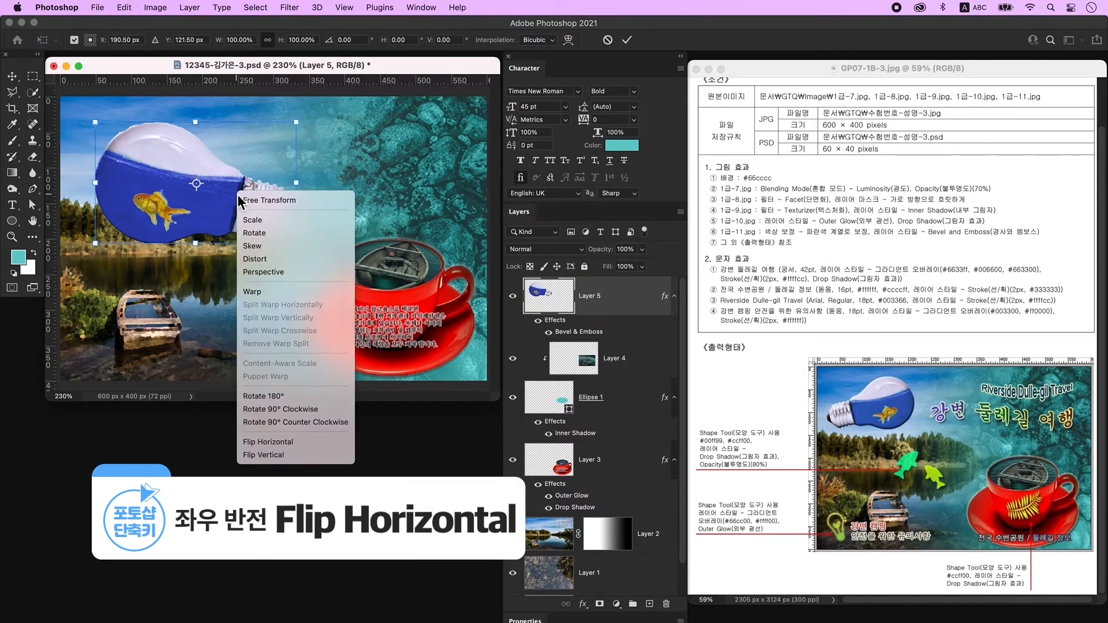
left_click(297, 443)
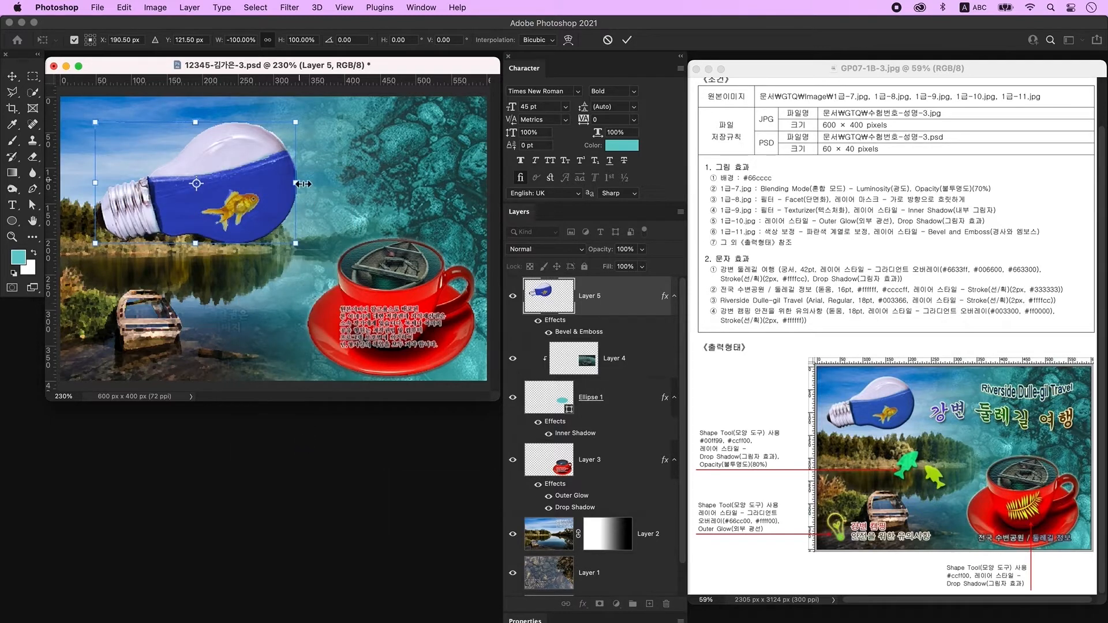
left_click_drag(296, 182, 237, 189)
key("Return")
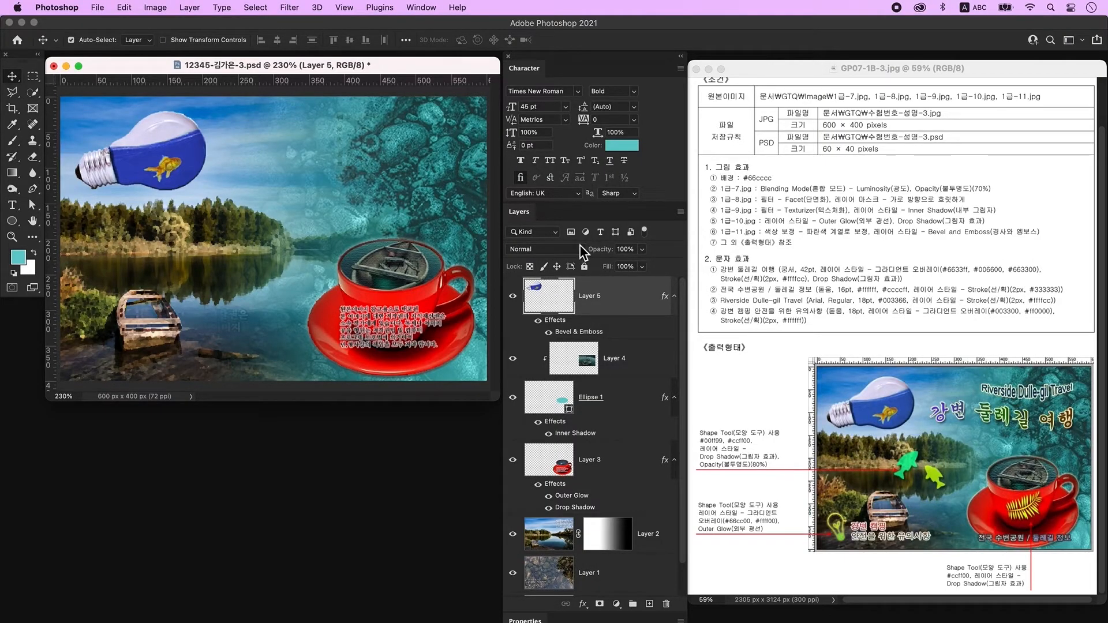
left_click(649, 604)
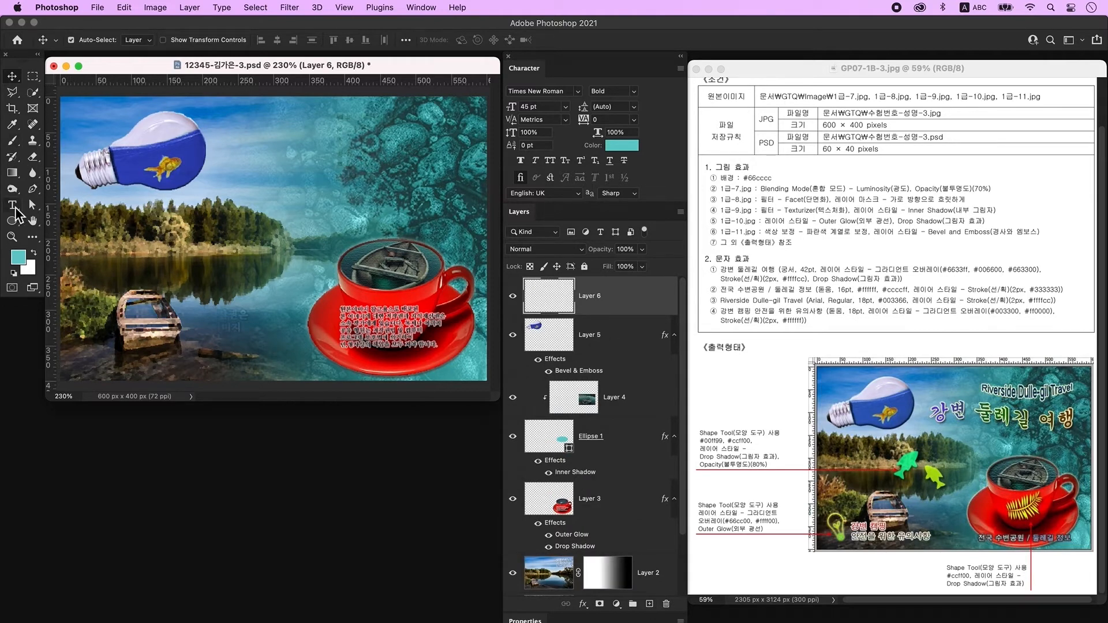
Type the title '강변 둘레길 여행' near the top of the image.
left_click(13, 206)
left_click(293, 197)
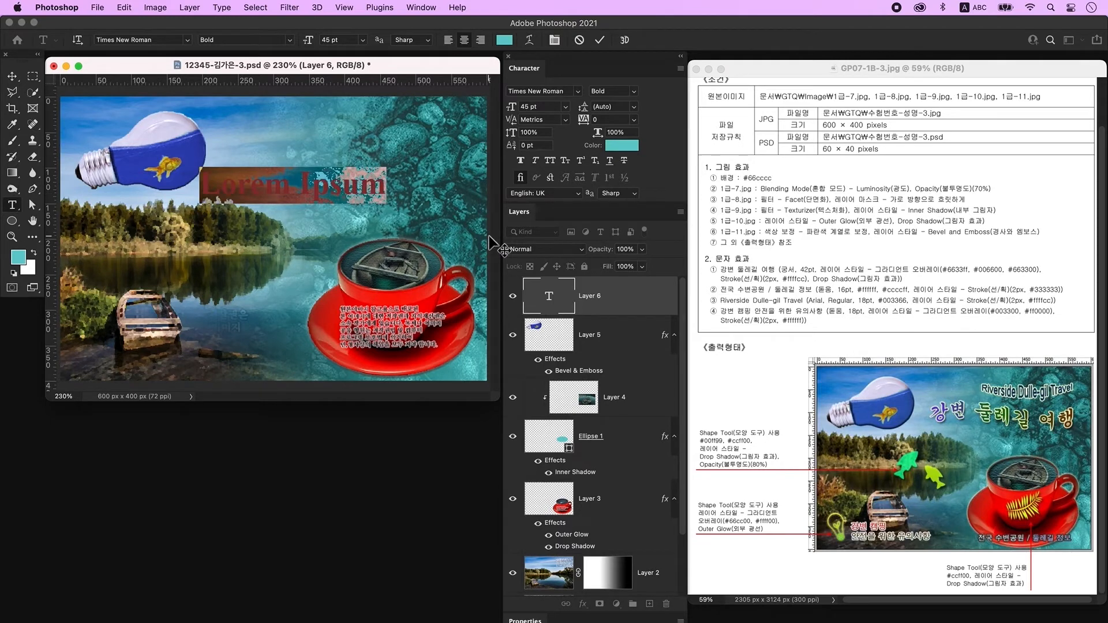
type("강변 둘레길 여행")
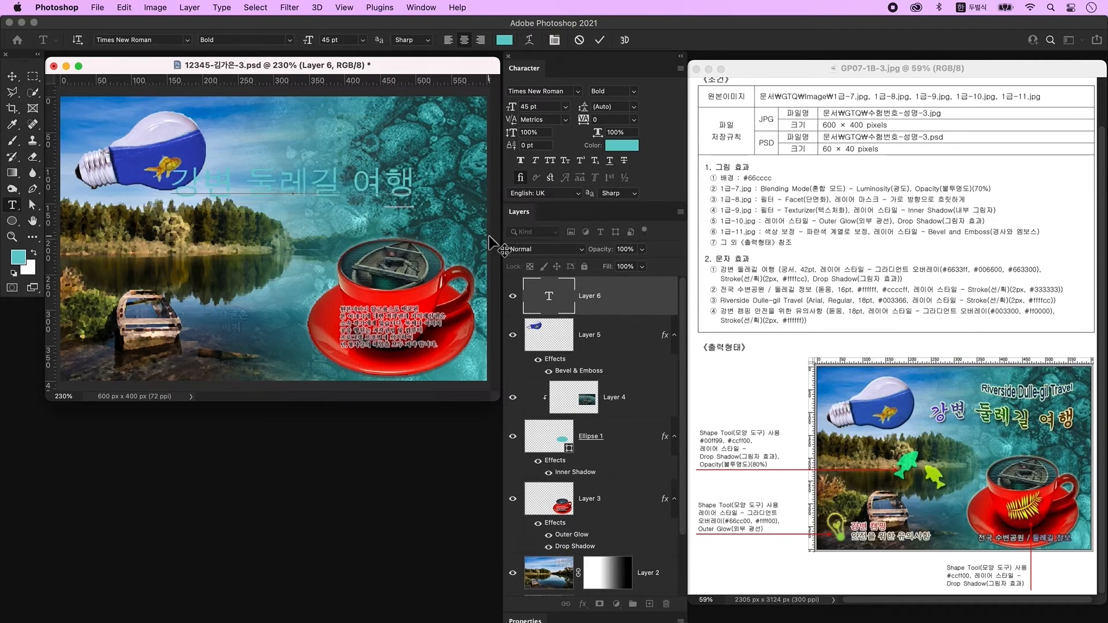
key("super")
key("super+Return")
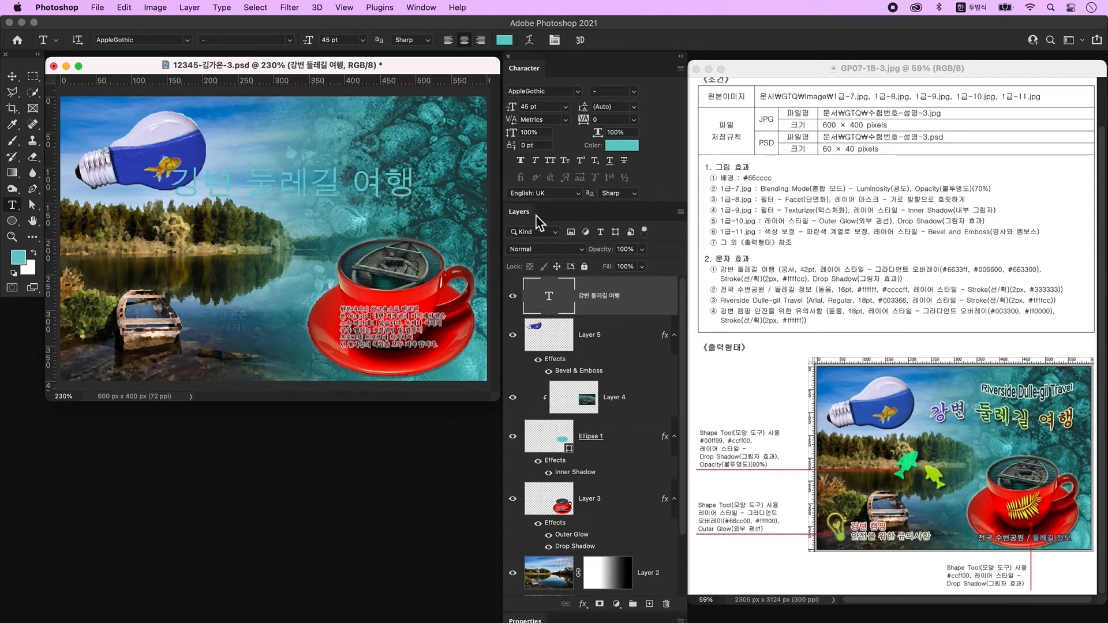
Set the title's font to 조선궁서체 at 42 pt.
left_click(426, 8)
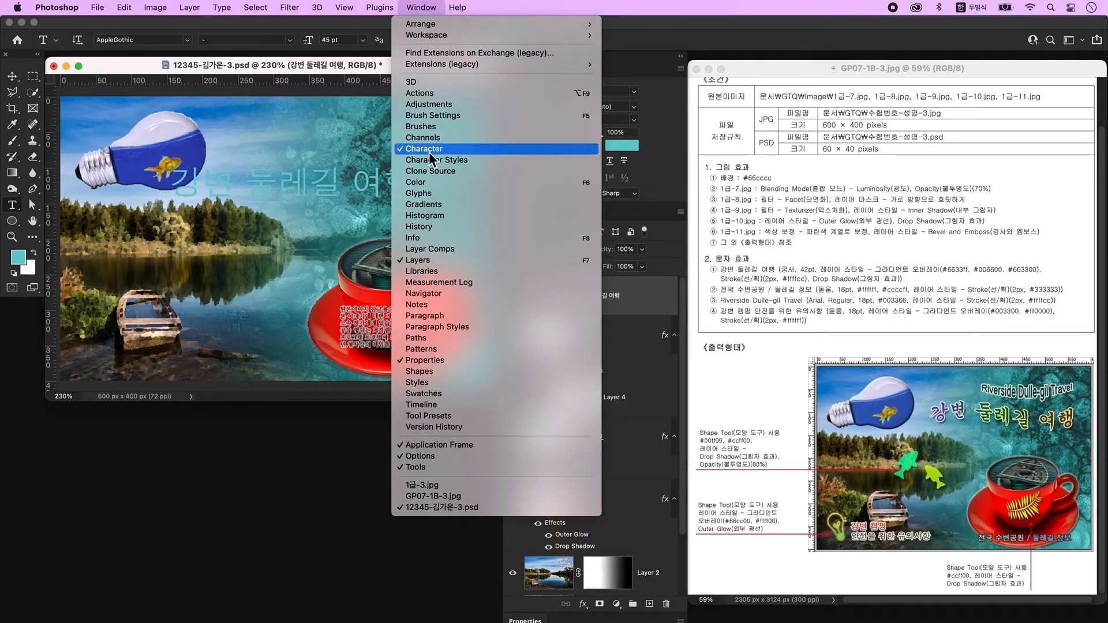
left_click(660, 111)
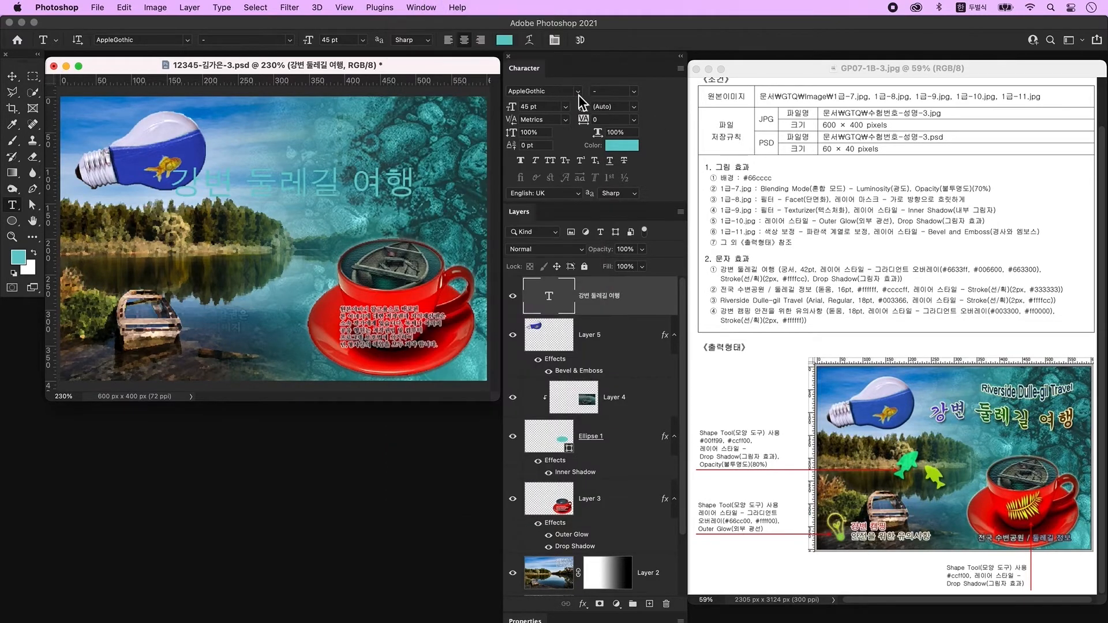
left_click(578, 91)
left_click(547, 111)
left_click(507, 107)
type("42")
key("Tab")
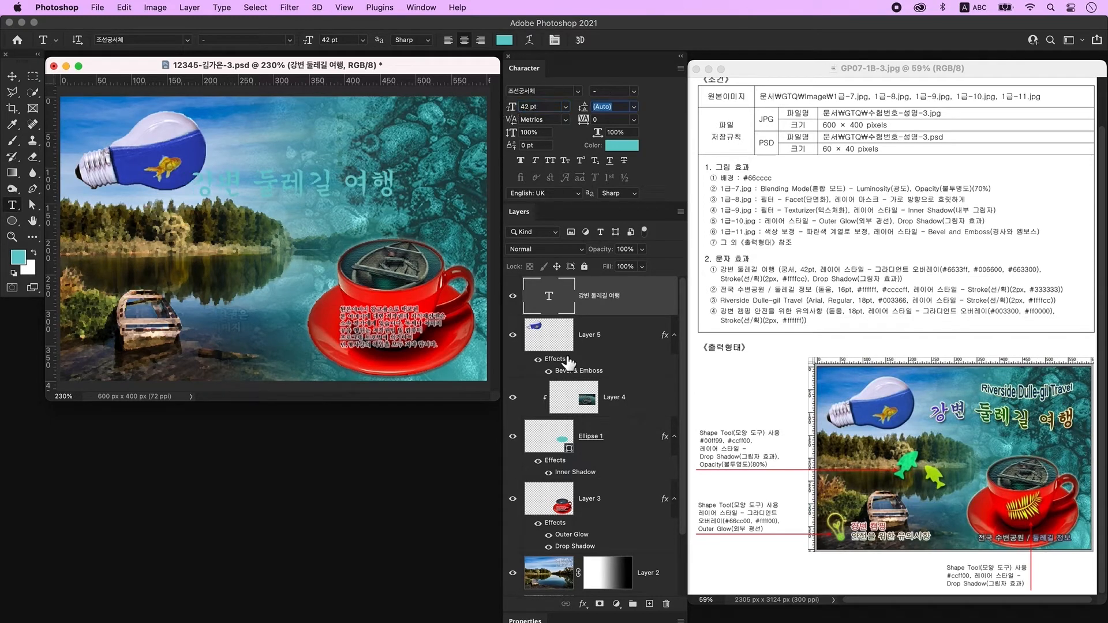
double_click(646, 303)
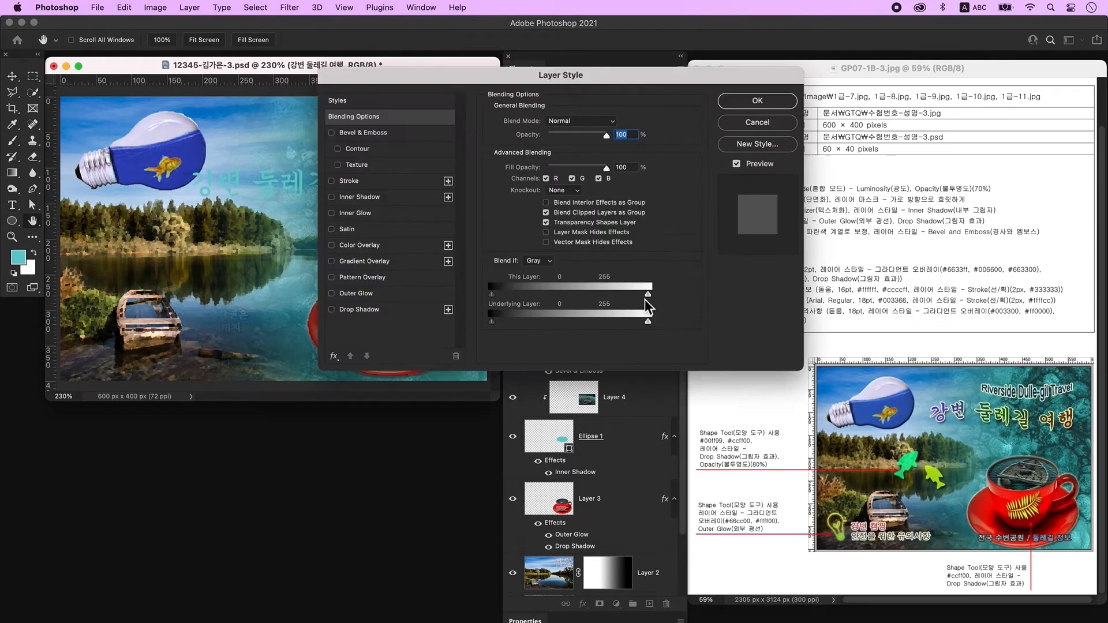
Add a Gradient Overlay to the title with a purple 6633ff left stop.
left_click(383, 263)
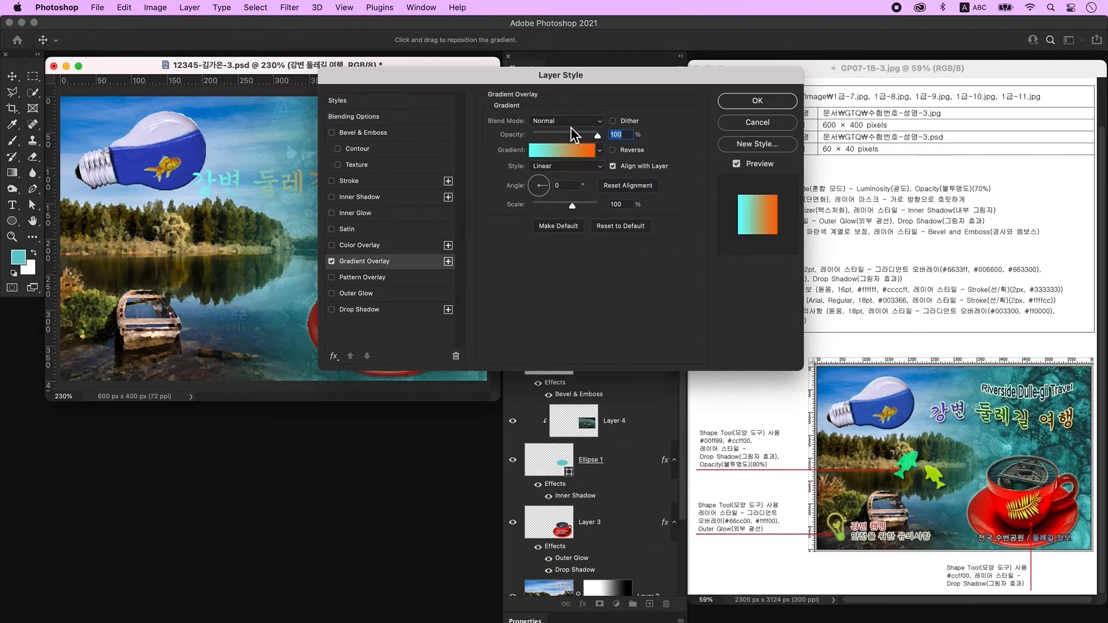
left_click(551, 153)
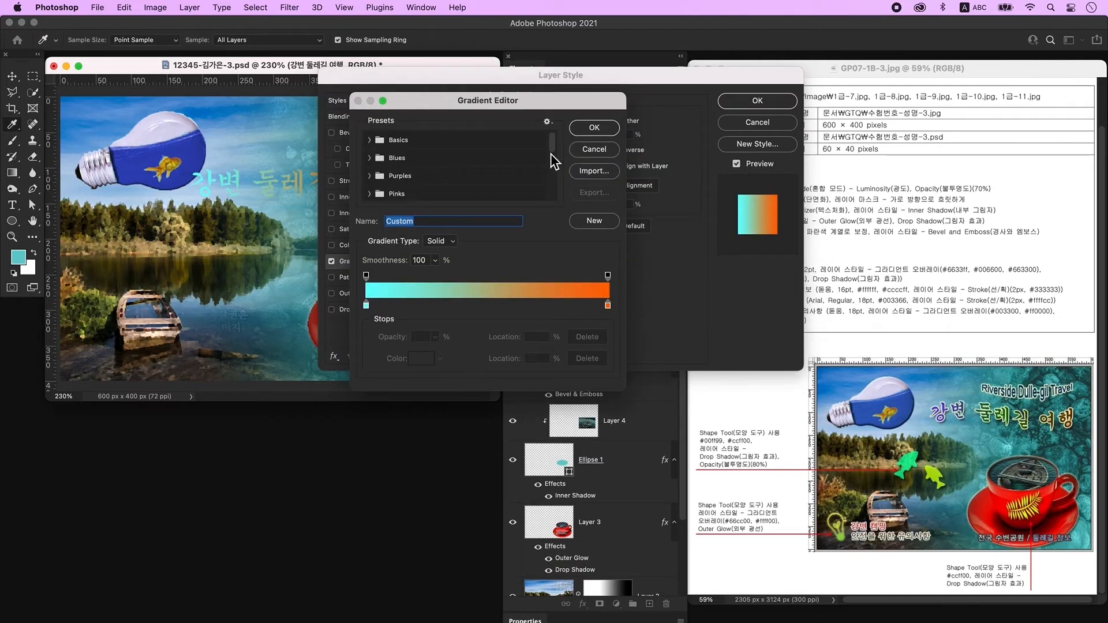
double_click(368, 306)
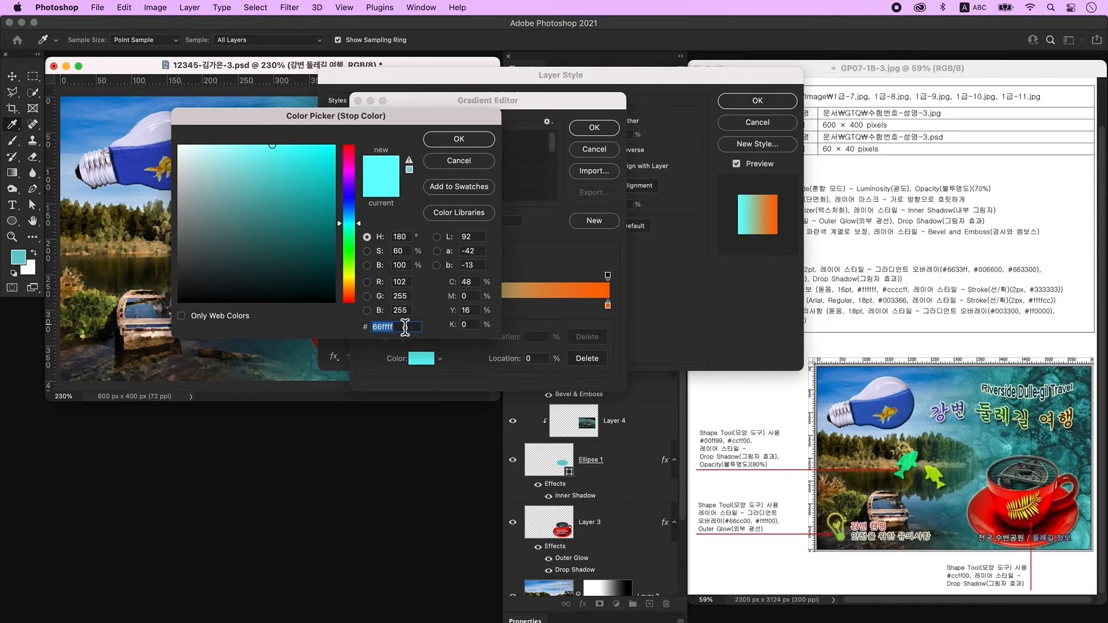
type("6633ff")
key("Return")
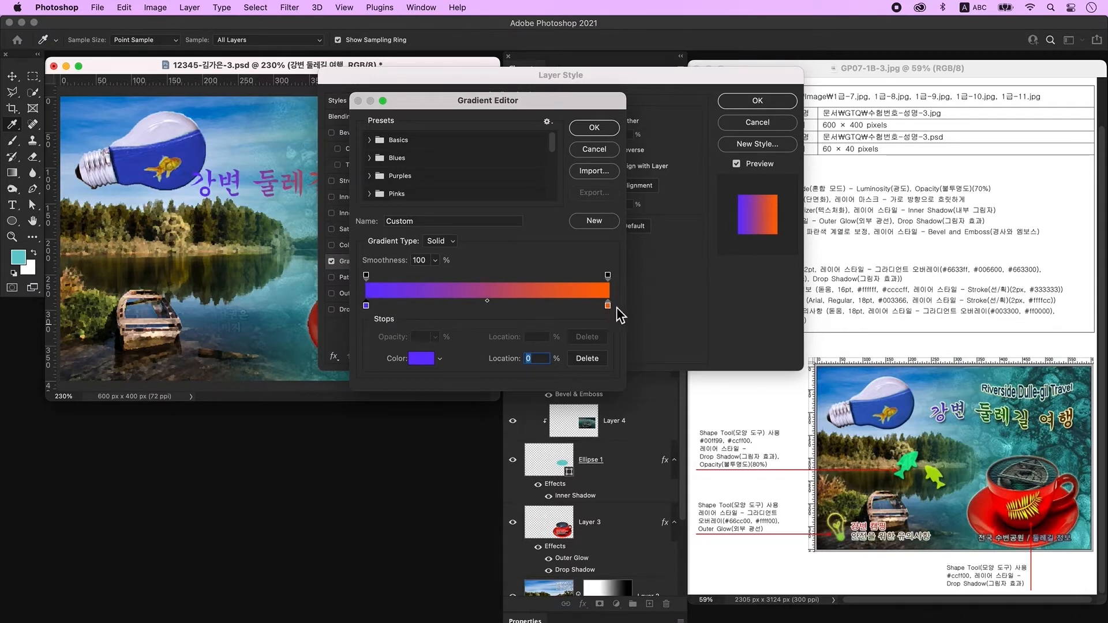
Add a dark green 006600 middle stop at 50% and make the right stop brown 663300.
left_click(495, 305)
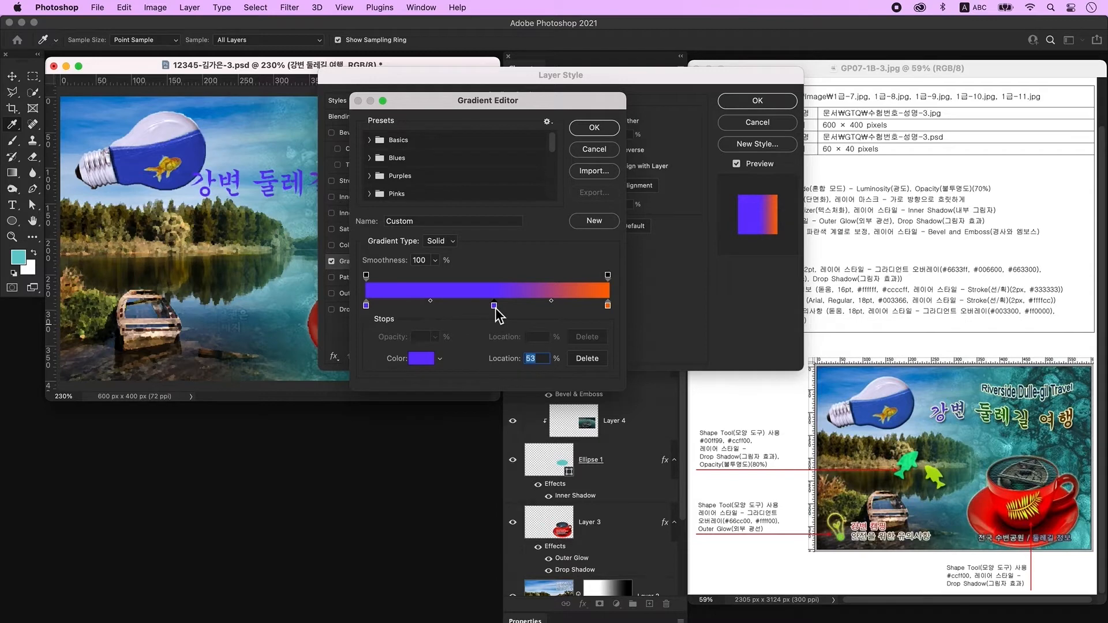
double_click(494, 306)
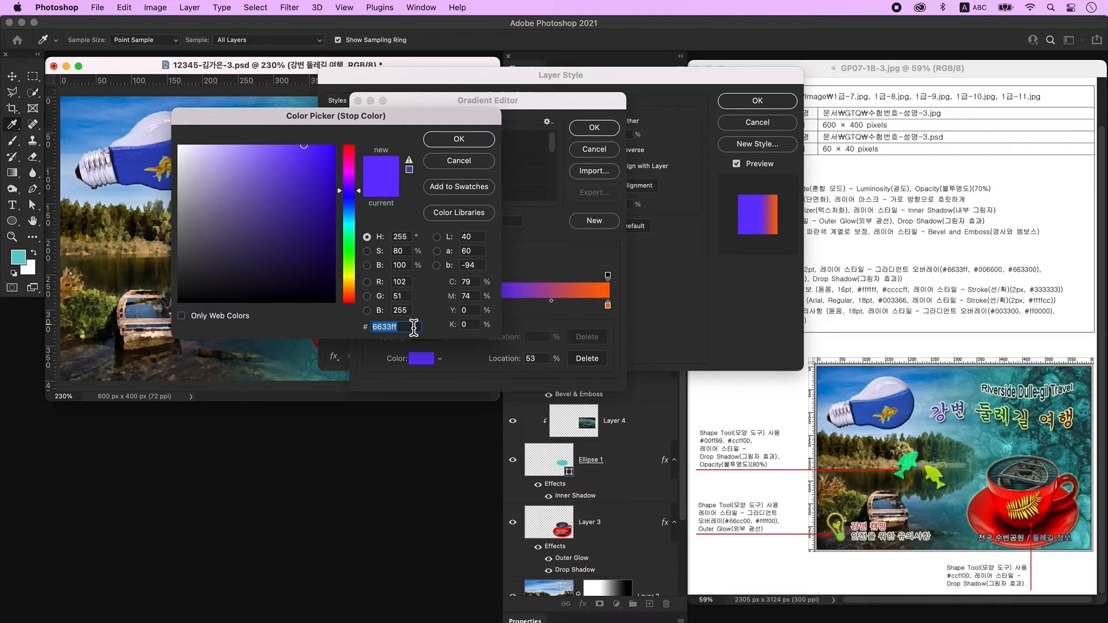
type("006600")
key("Return")
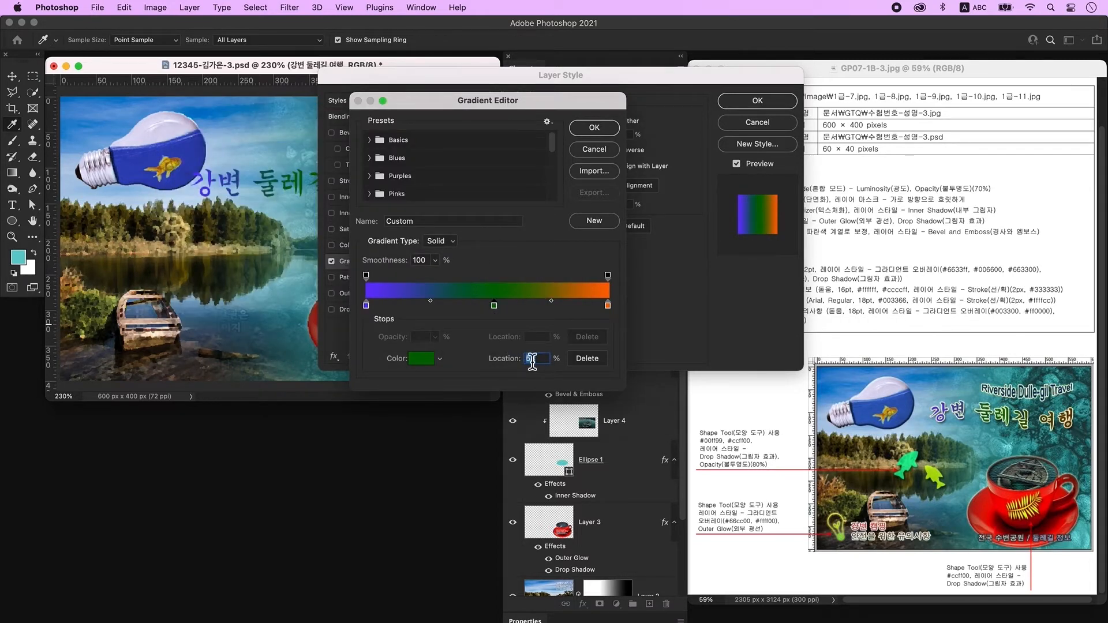
type("50")
left_click(609, 307)
double_click(608, 307)
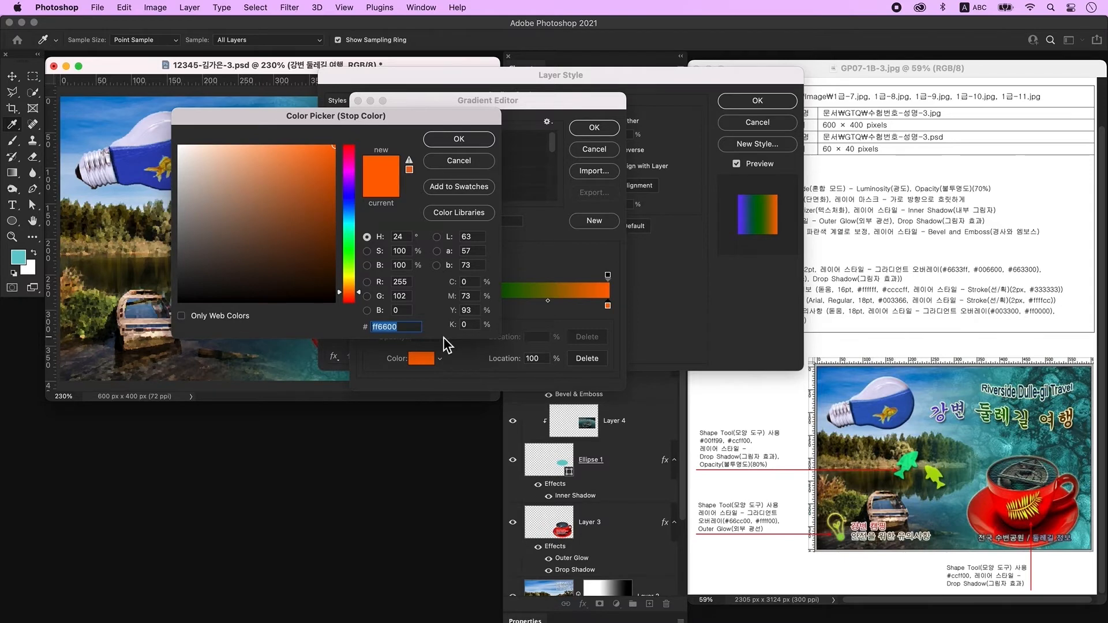
type("663300")
key("Return")
key("Return")
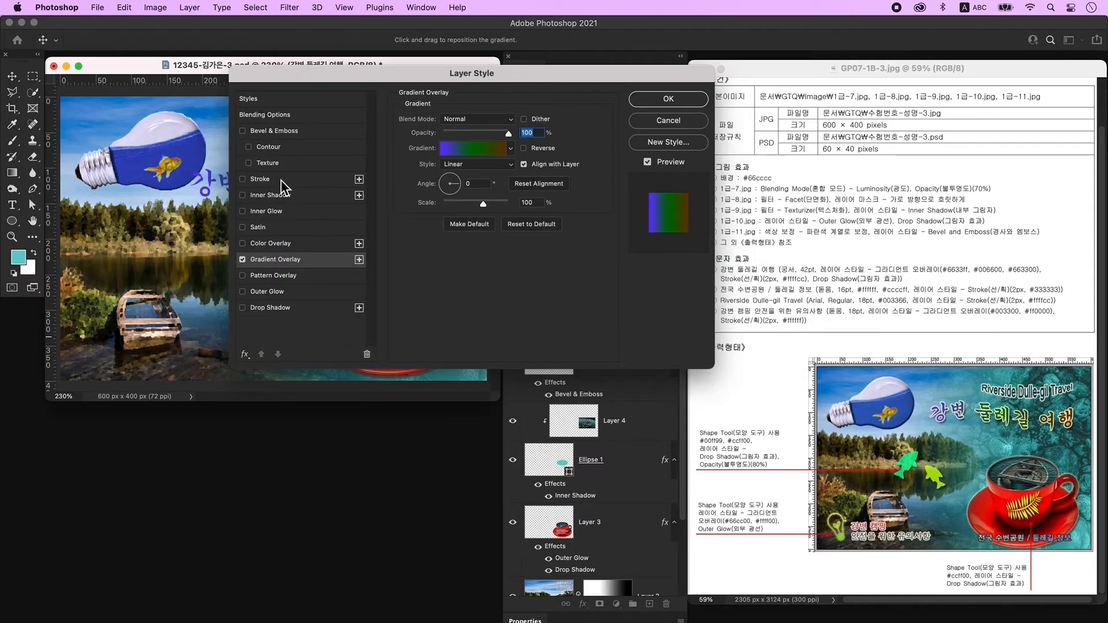
Give the title a 2 px #ffffcc Stroke plus a Drop Shadow and apply the styles.
left_click(279, 179)
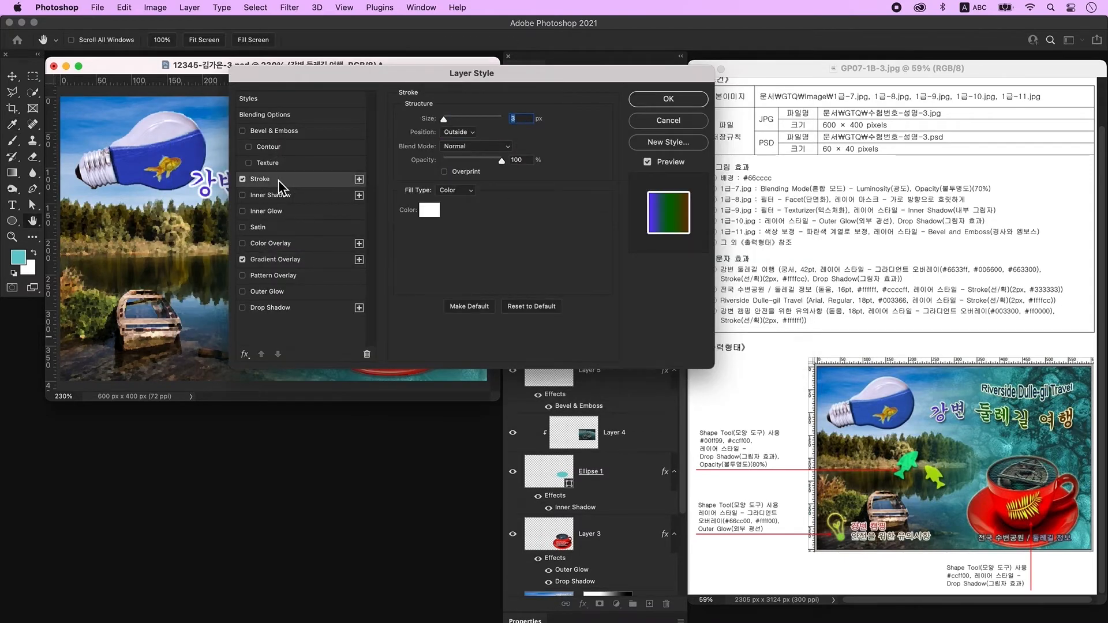
type("2")
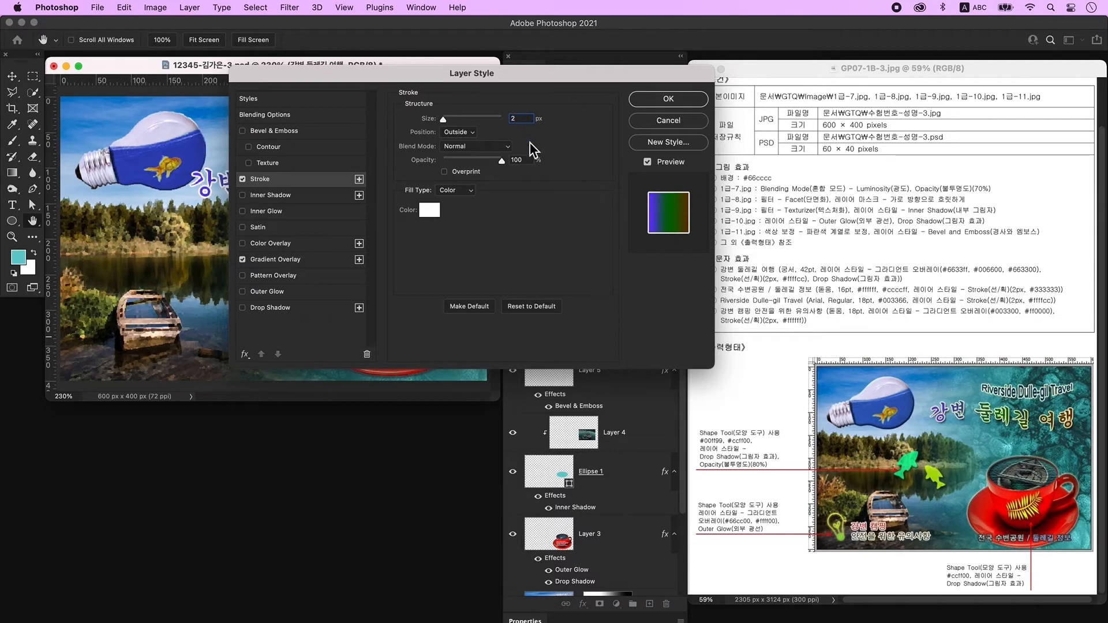
left_click(430, 211)
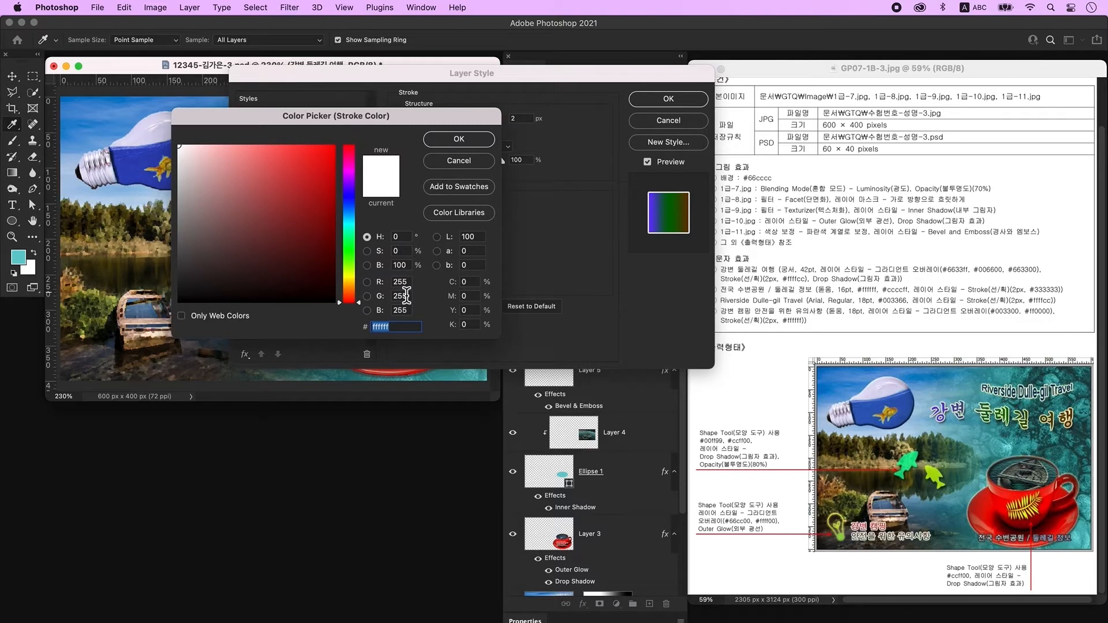
type("ffffcc")
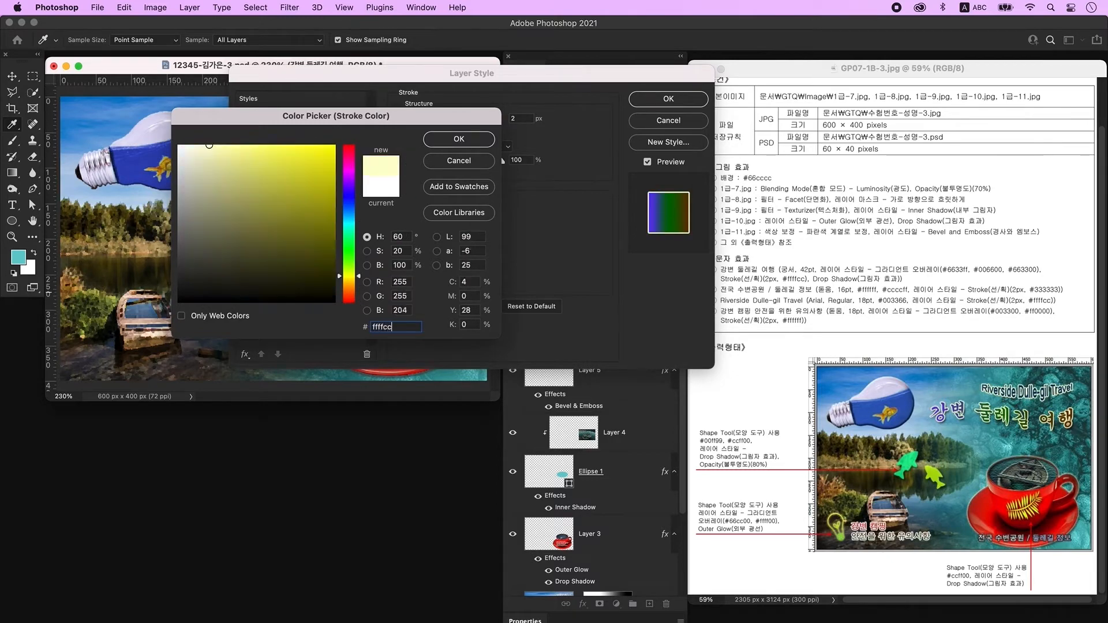
key("Return")
left_click(283, 311)
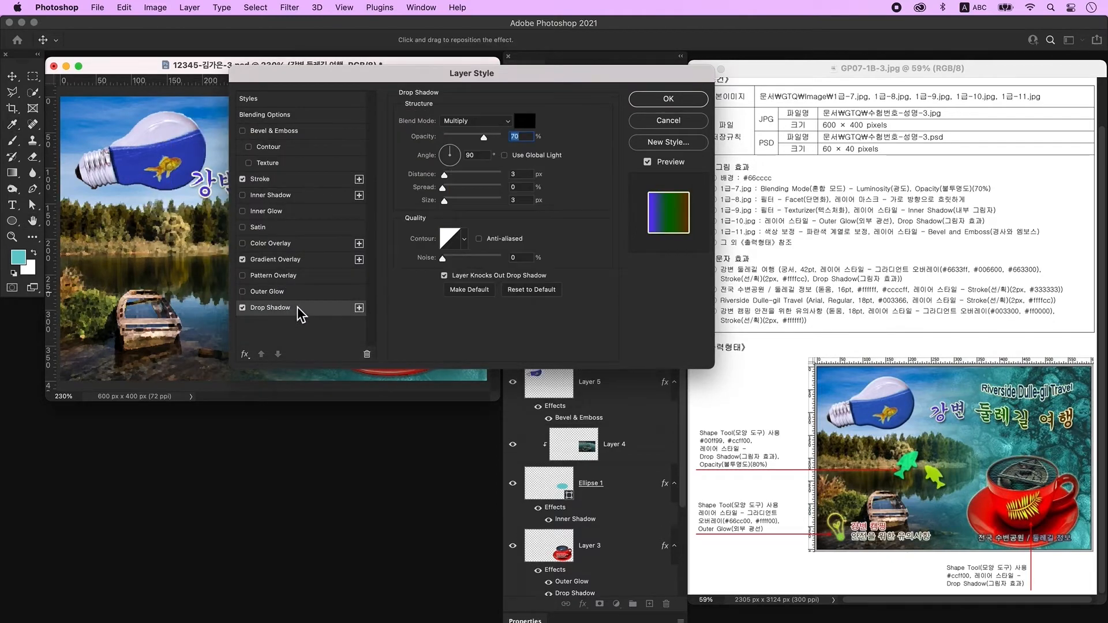
left_click(668, 99)
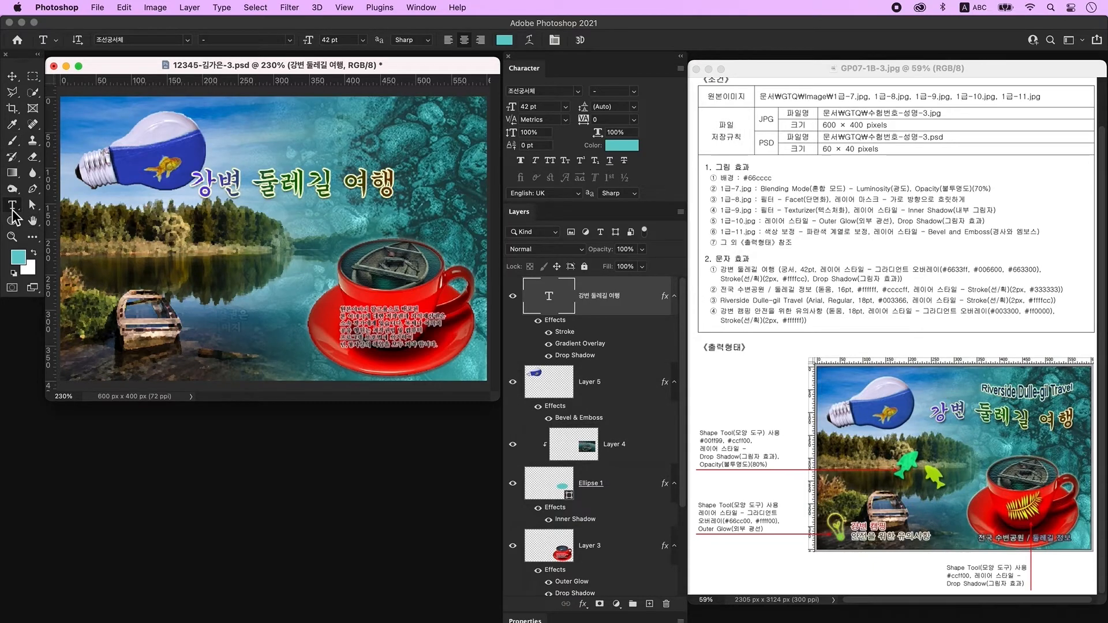
Warp the title with the Flag style at a bend of about +44.
left_click(531, 43)
left_click(549, 111)
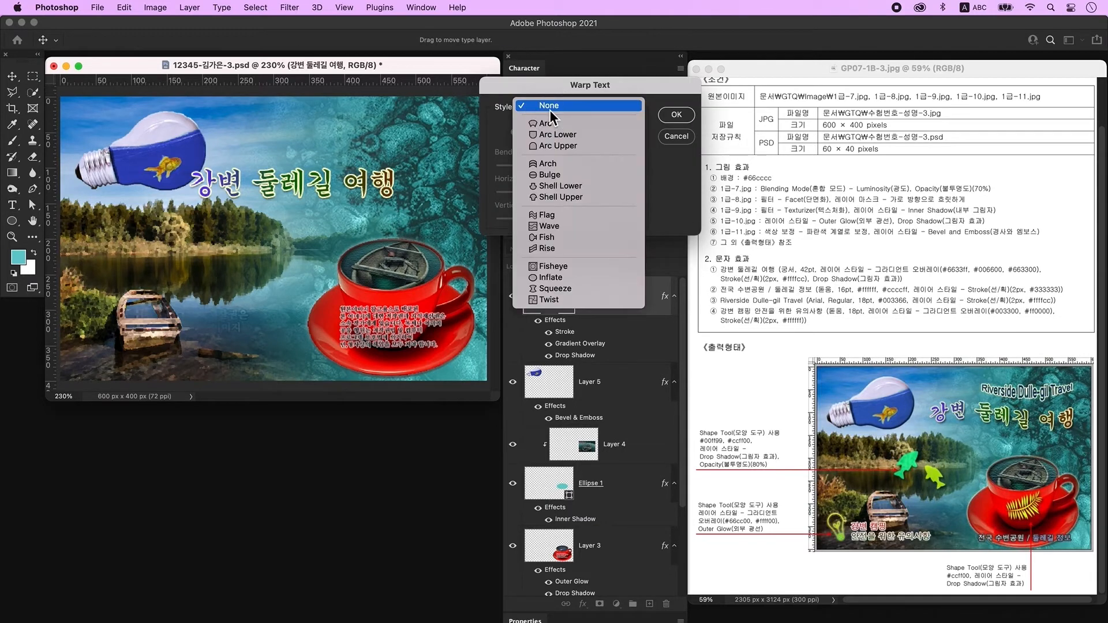
left_click(566, 220)
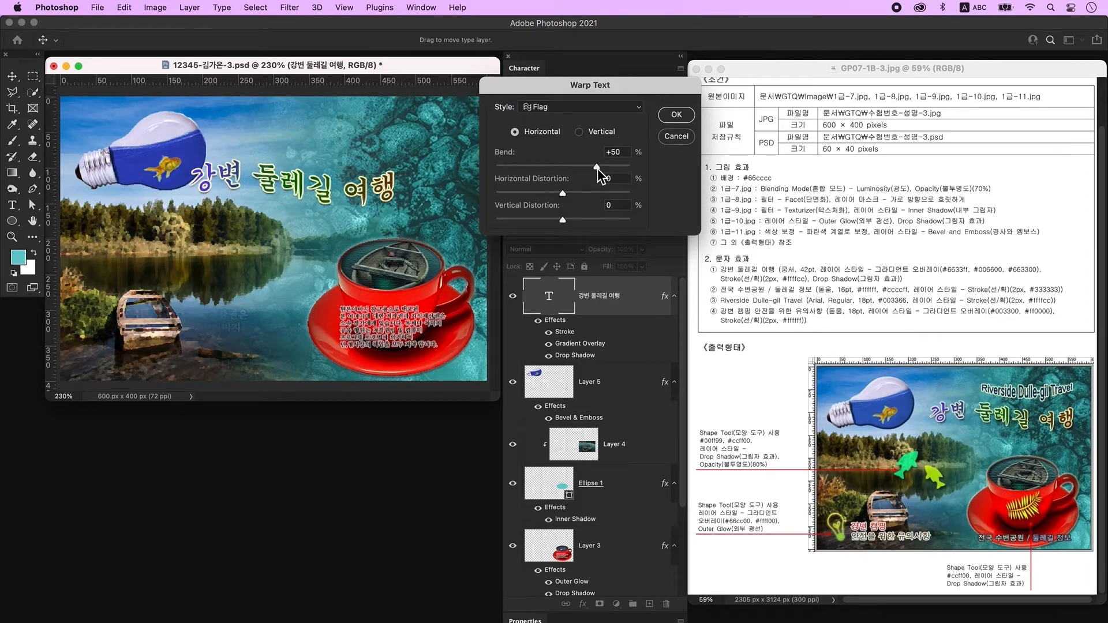
left_click_drag(597, 169, 581, 169)
key("Return")
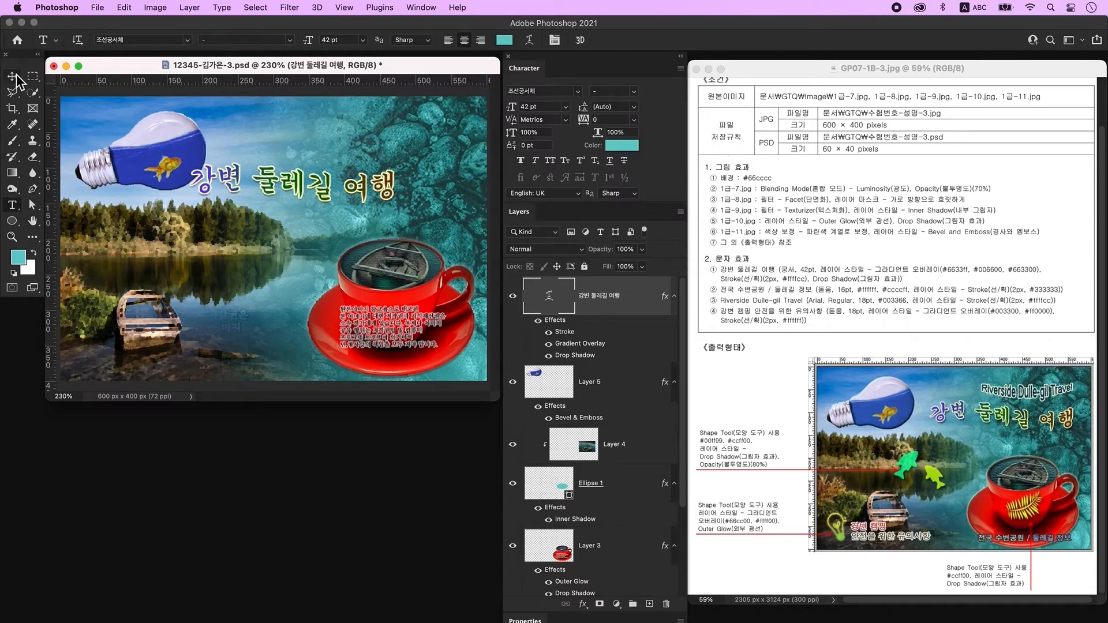
Shift the title right and slightly up, then add a new empty layer.
left_click(12, 75)
left_click_drag(270, 185, 311, 179)
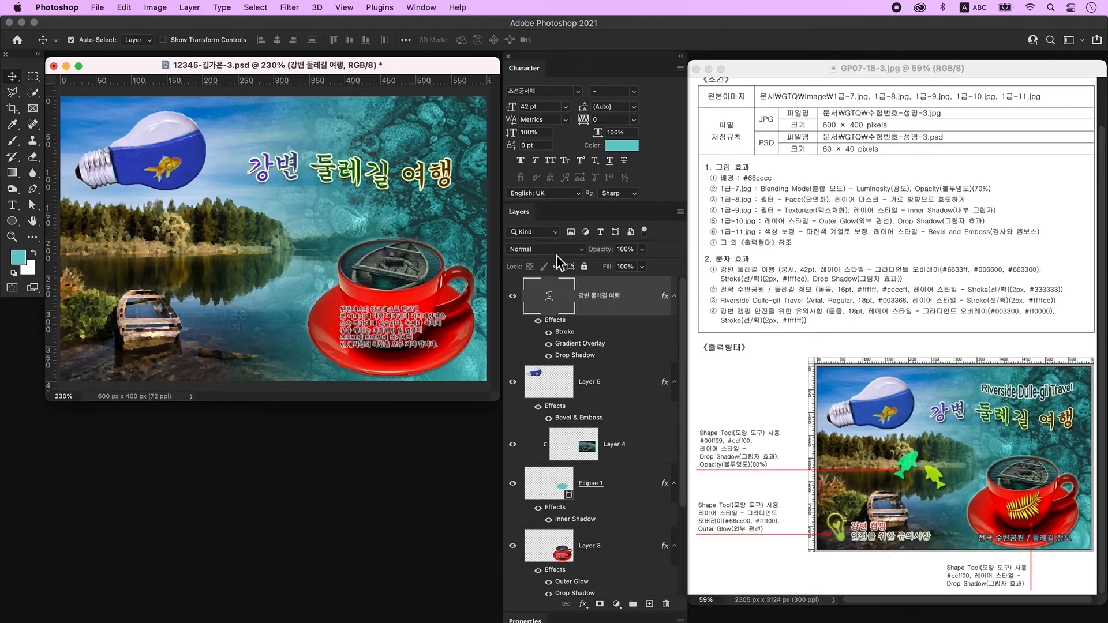
left_click(650, 603)
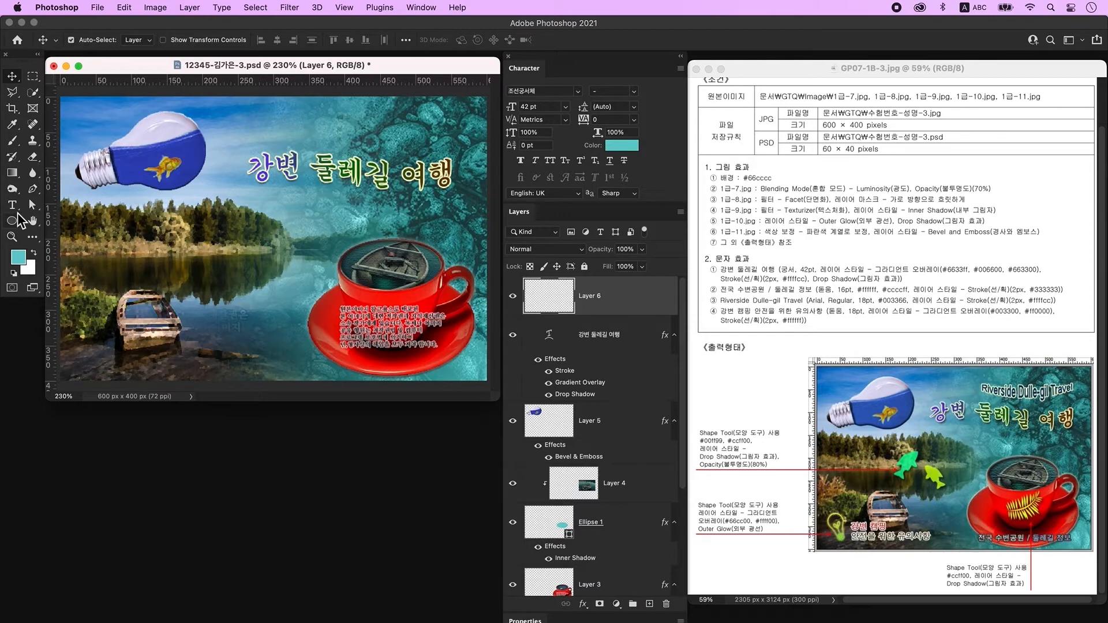
Type the line '전국 수변공원 / 둘레길 정보' on the canvas.
left_click(12, 205)
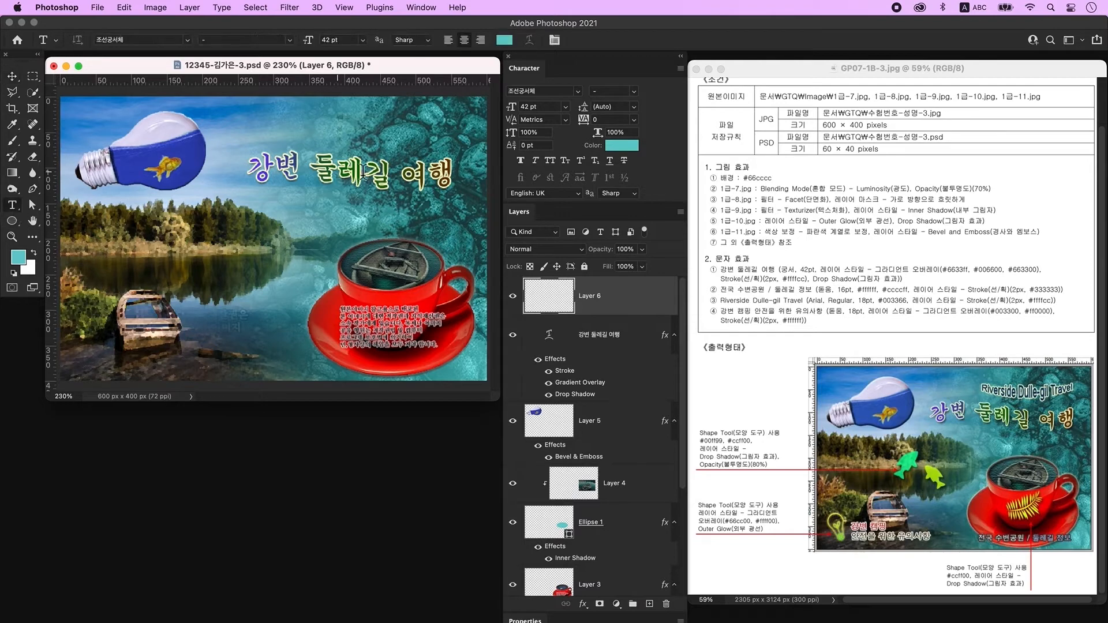
left_click(243, 218)
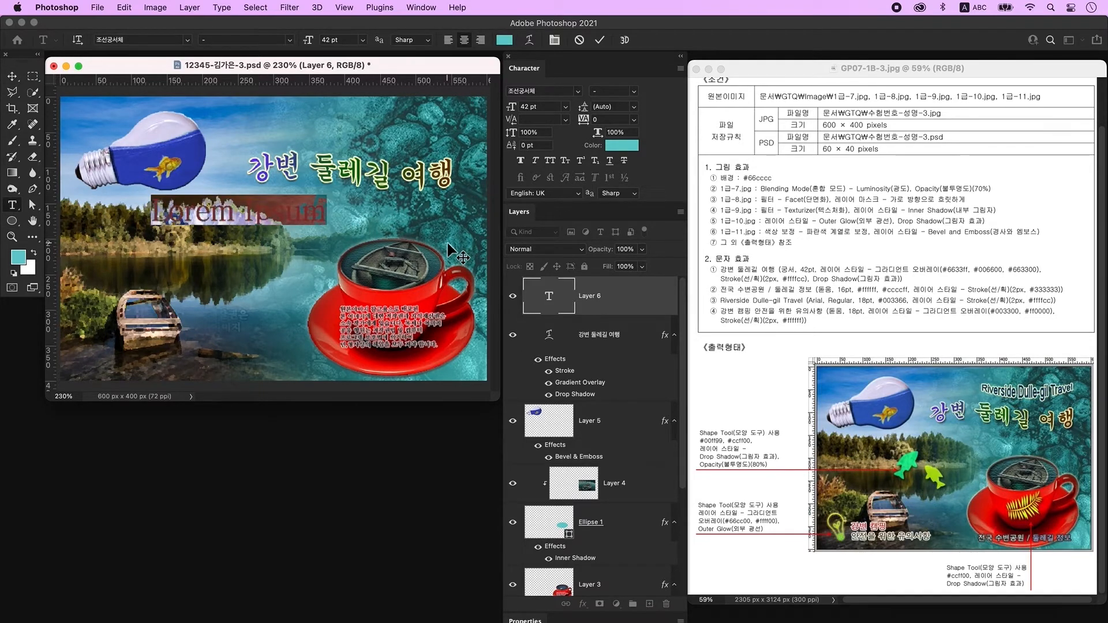
key("BackSpace")
key("ctrl+space")
type("전국 수변공원 / 둘레길 정보")
key("super+Return")
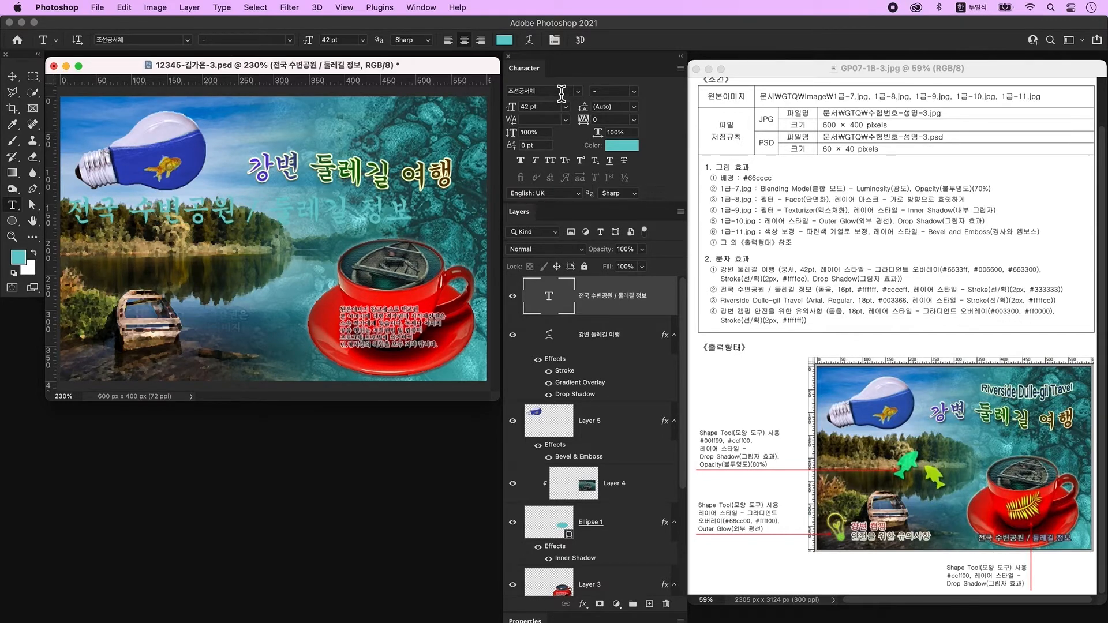
Set the line to KoPubWorld돋움체_Pro Light, 16 pt, in white #ffffff.
left_click(578, 91)
left_click(543, 144)
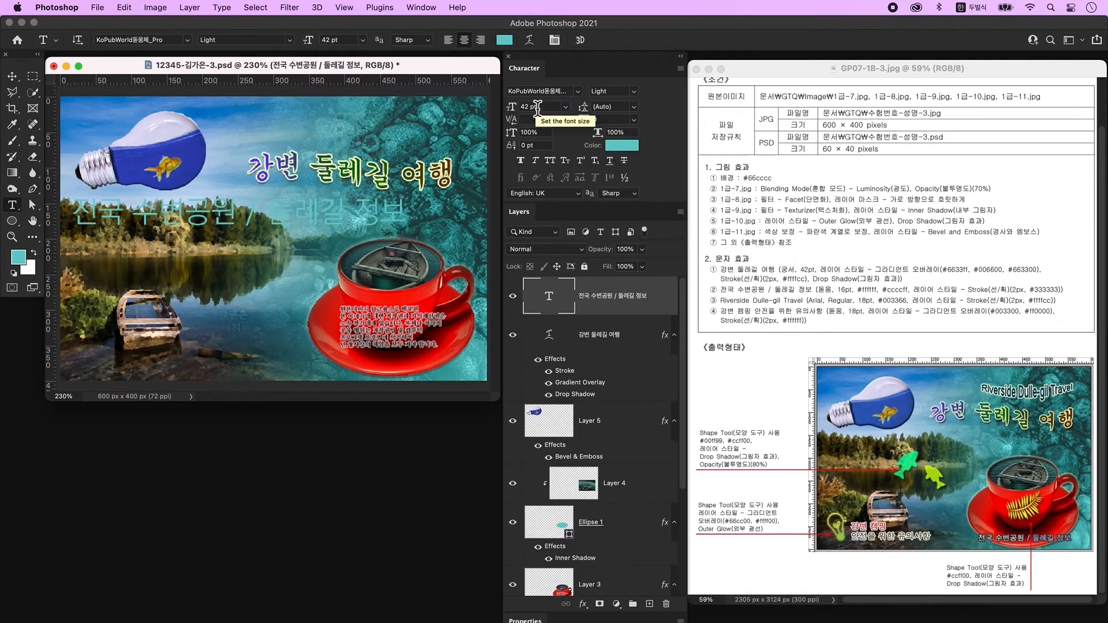
left_click(537, 107)
key("ctrl+space")
type("16")
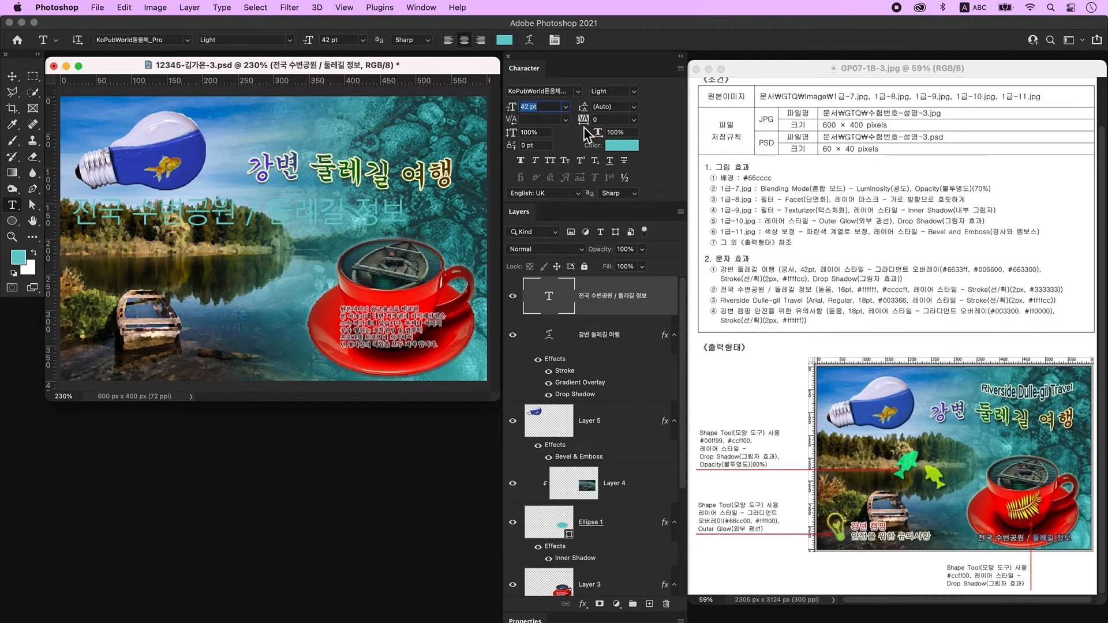
key("Return")
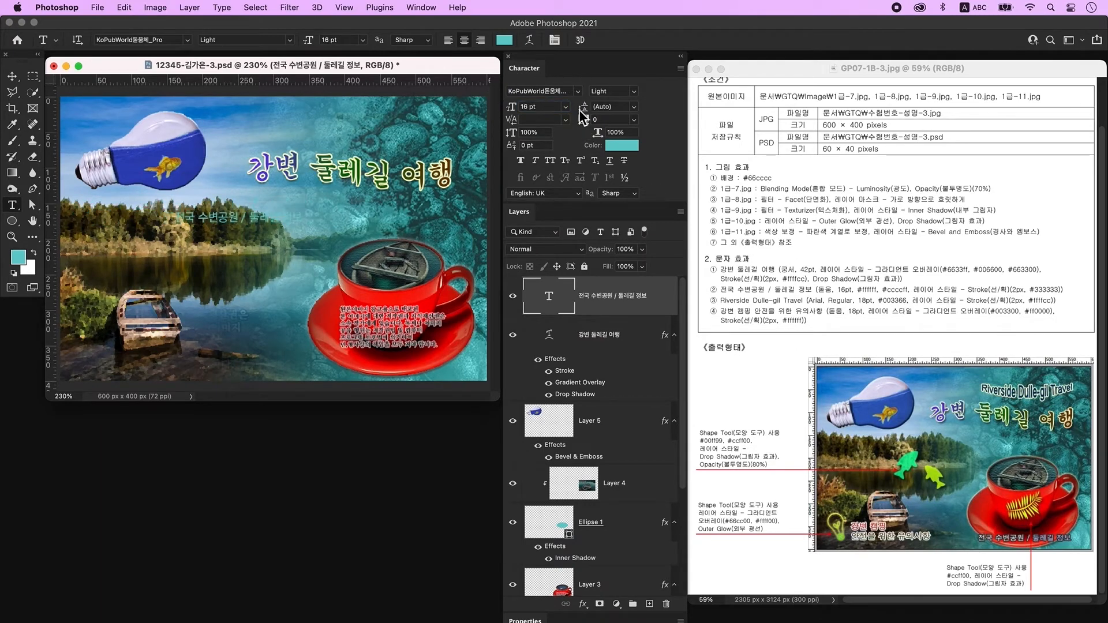
left_click(606, 144)
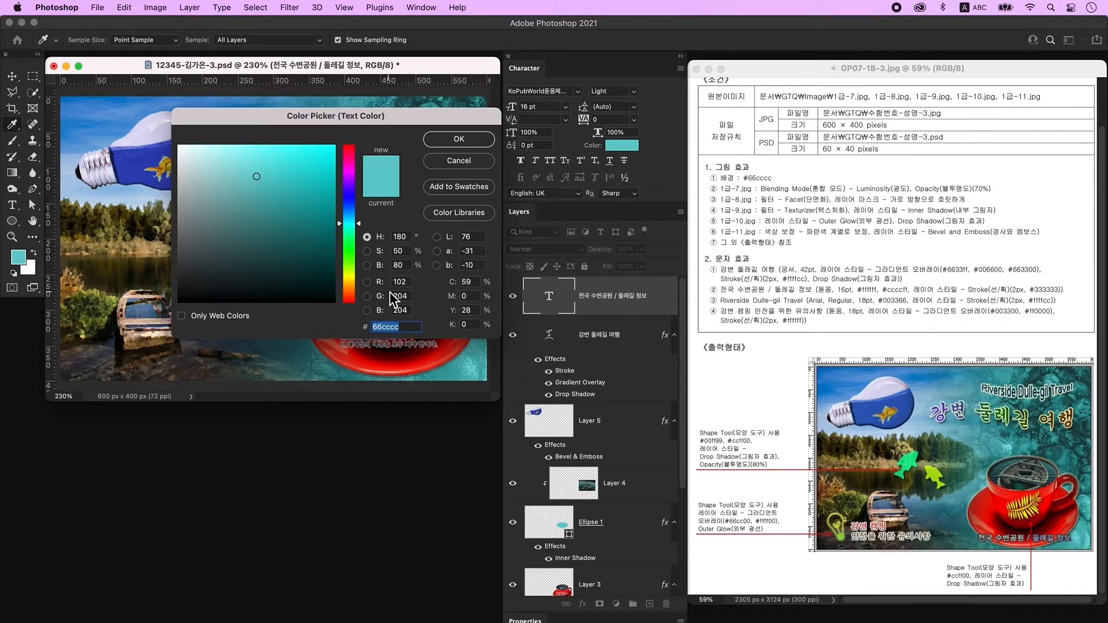
type("fff")
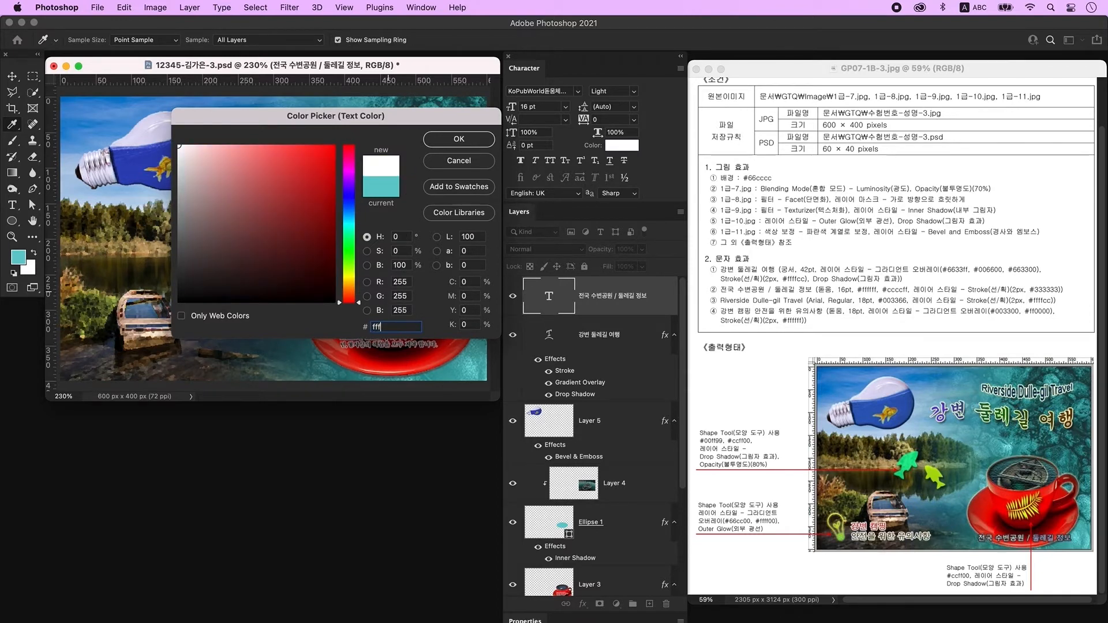
type("fff")
key("Return")
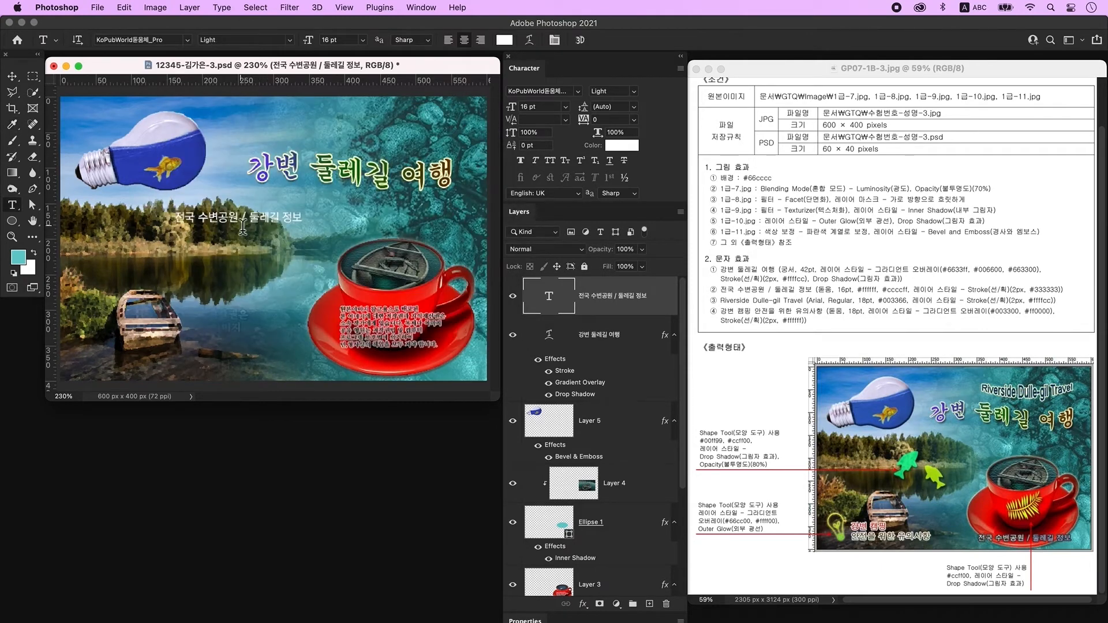
Recolour the words '둘레길 정보' lavender #ccccff.
left_click_drag(250, 225, 319, 225)
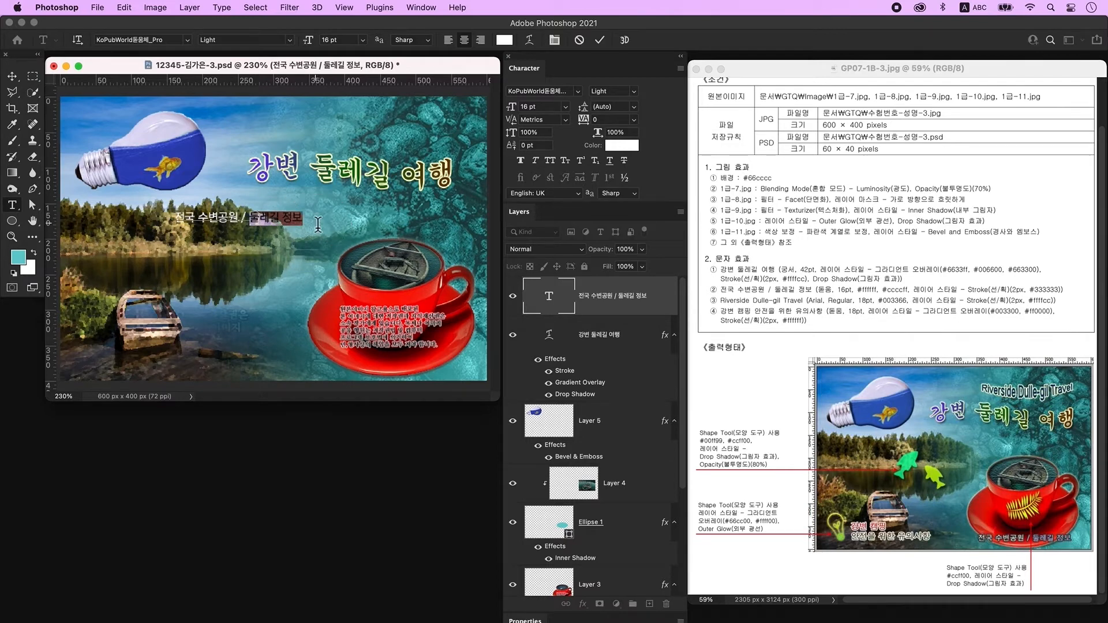
left_click(621, 145)
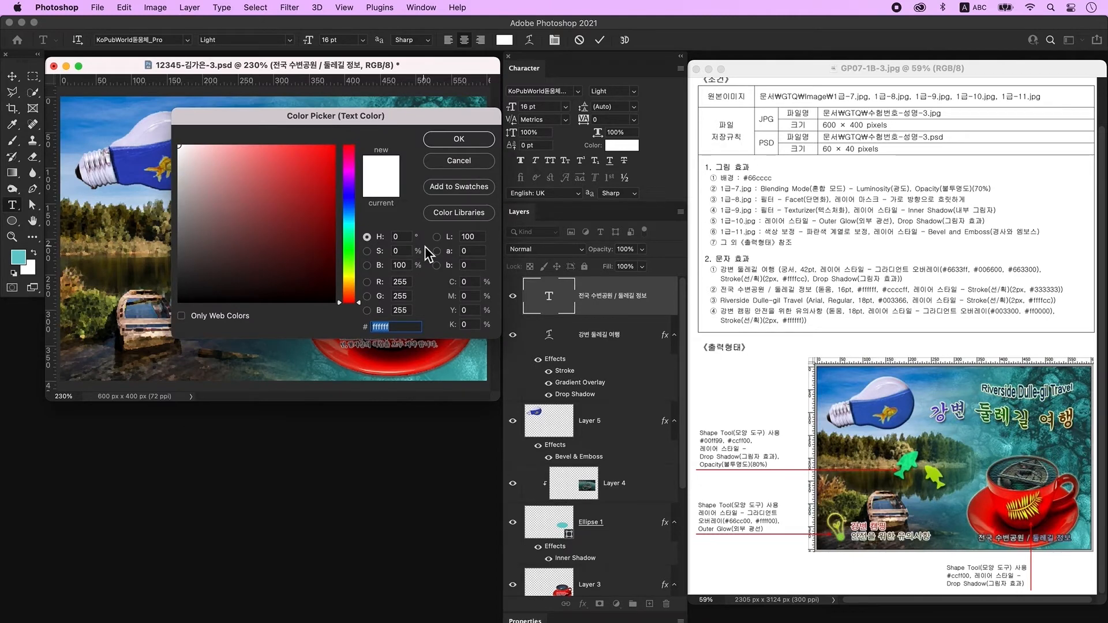
type("ccccff")
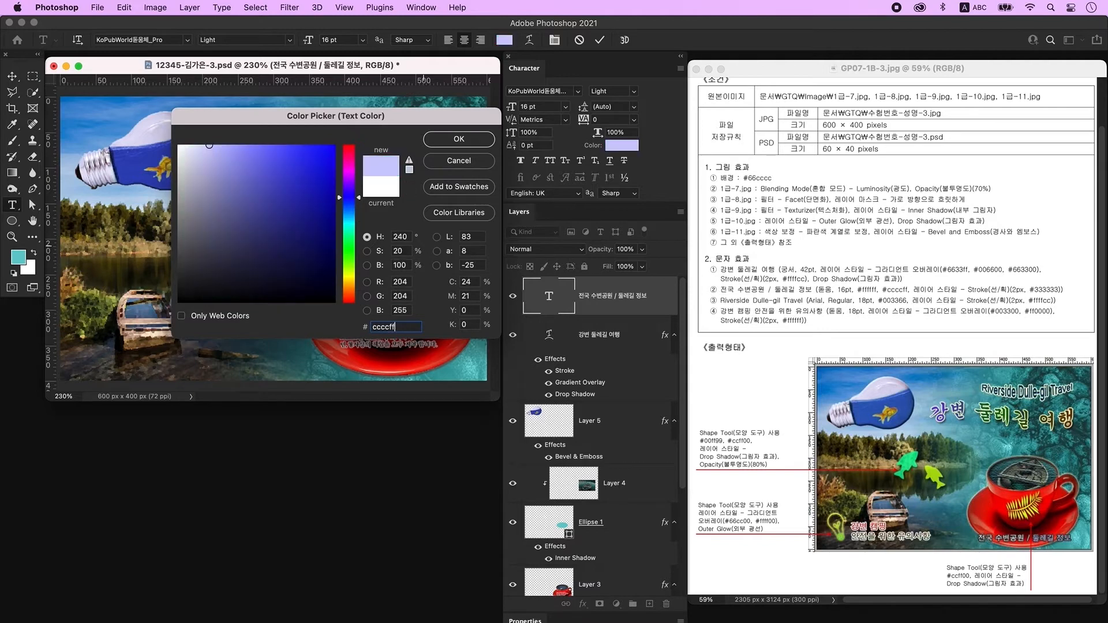
key("Return")
key("v")
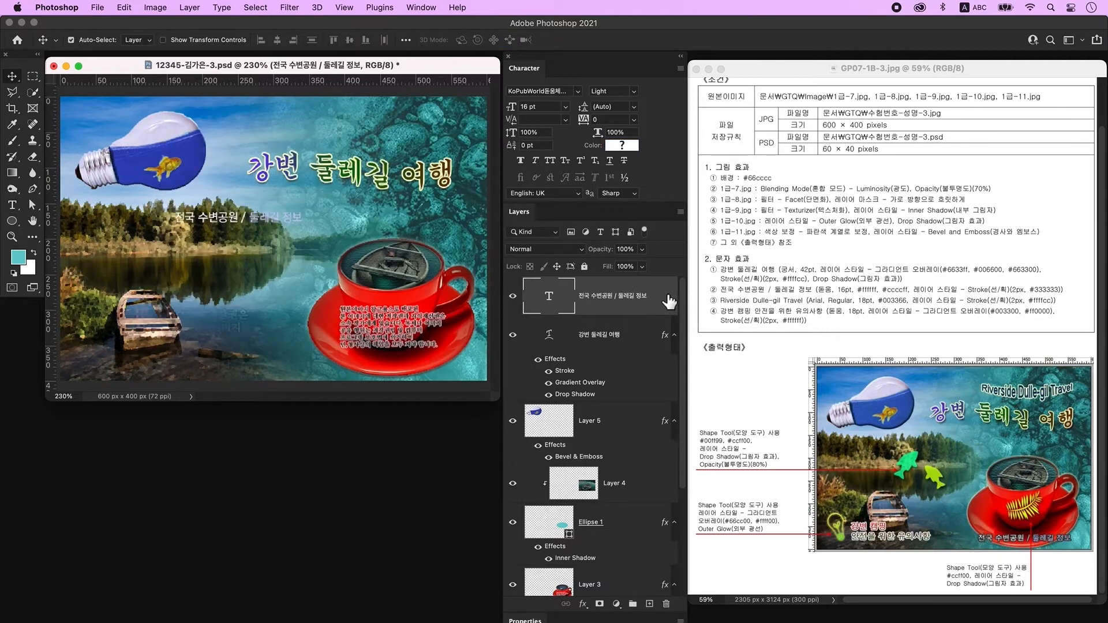
double_click(670, 301)
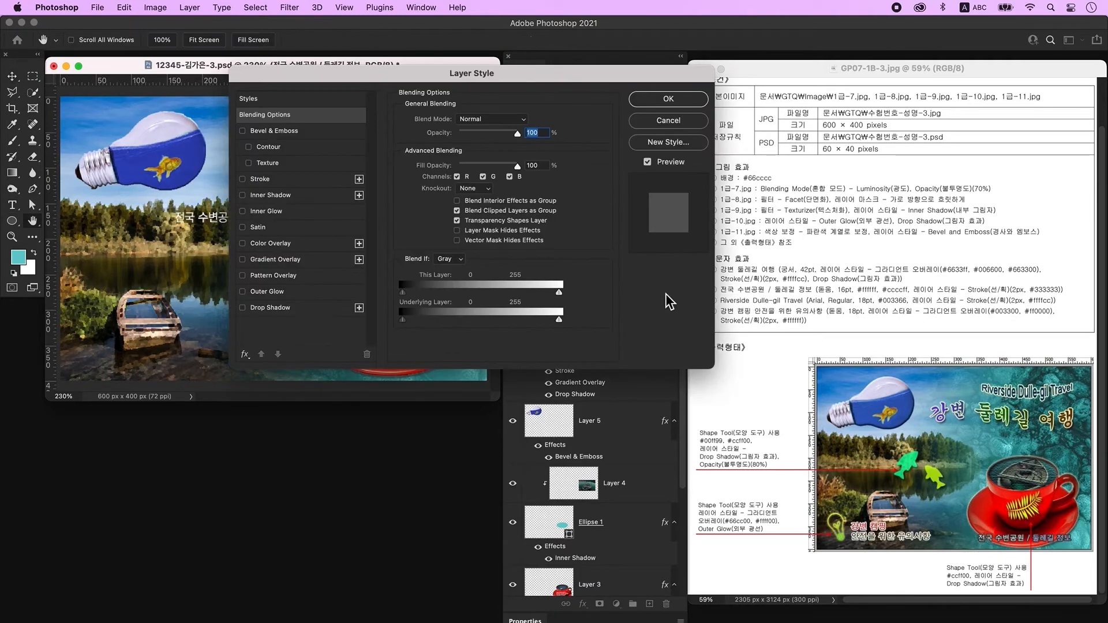
Outline the line with a #333333 Stroke and move it to the bottom right below the cup.
left_click(277, 182)
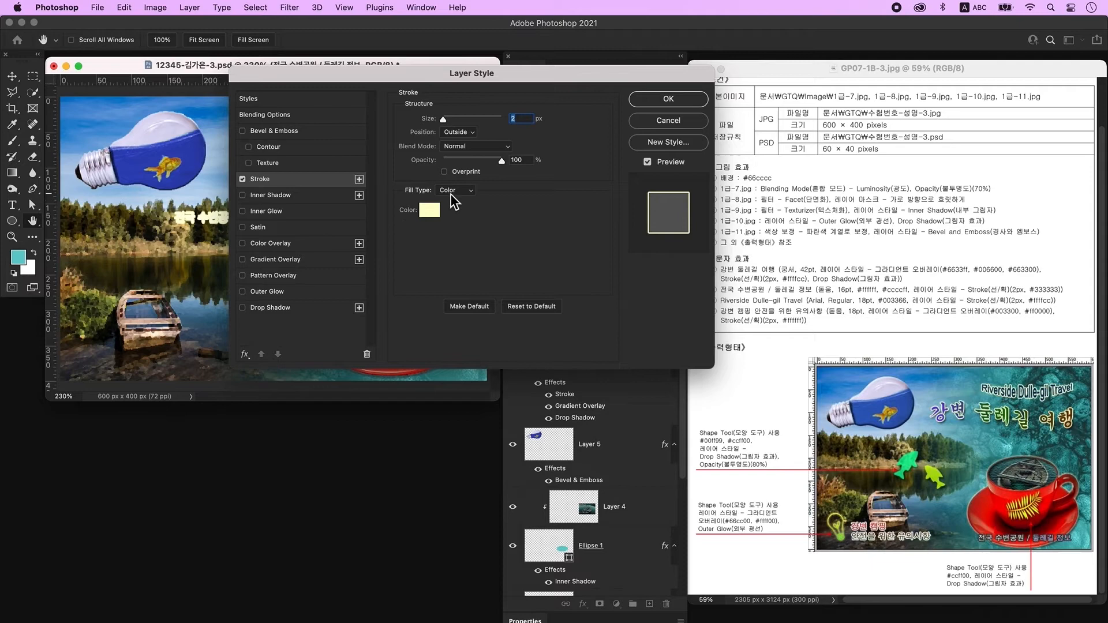
left_click(430, 213)
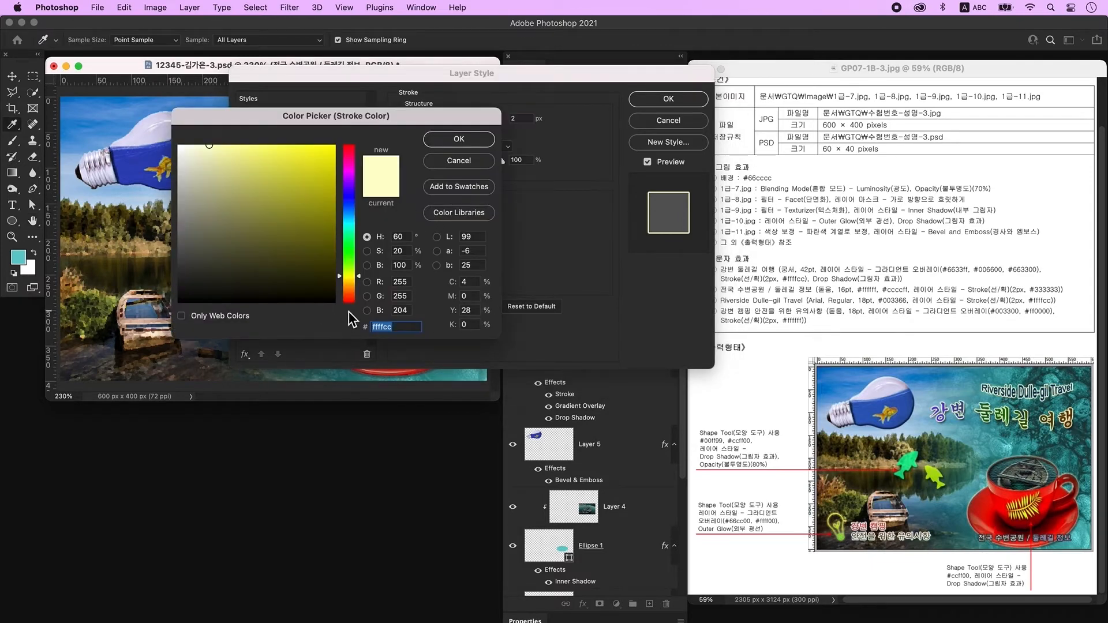
type("333333")
left_click(464, 141)
key("Return")
left_click_drag(265, 228, 421, 373)
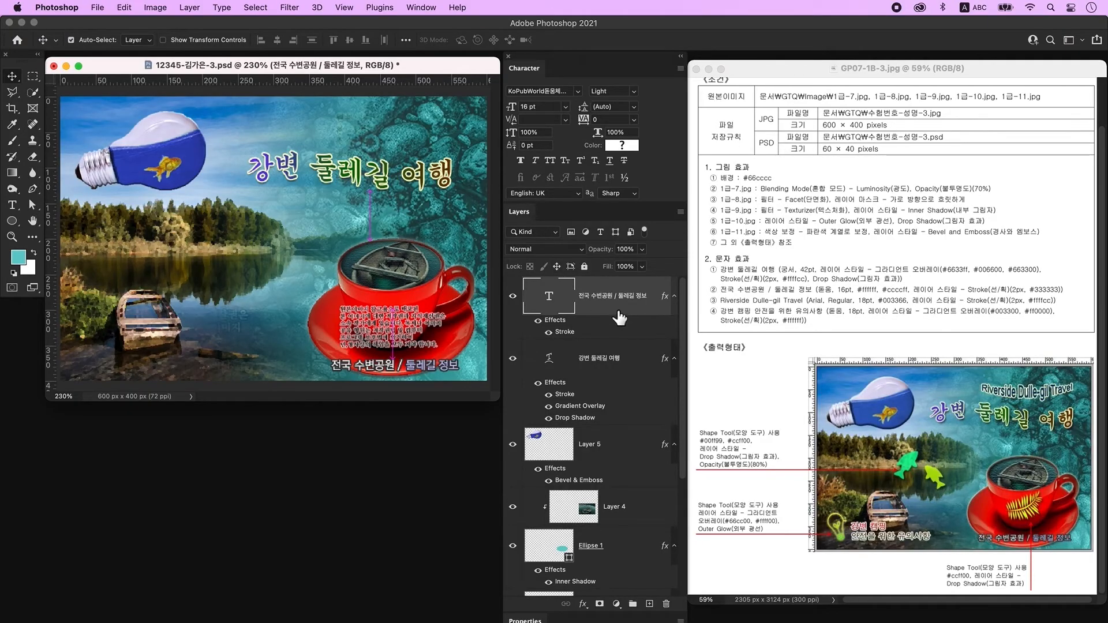
On a new layer, type the line 'Riverside Dulle-gil Travel'.
left_click(649, 603)
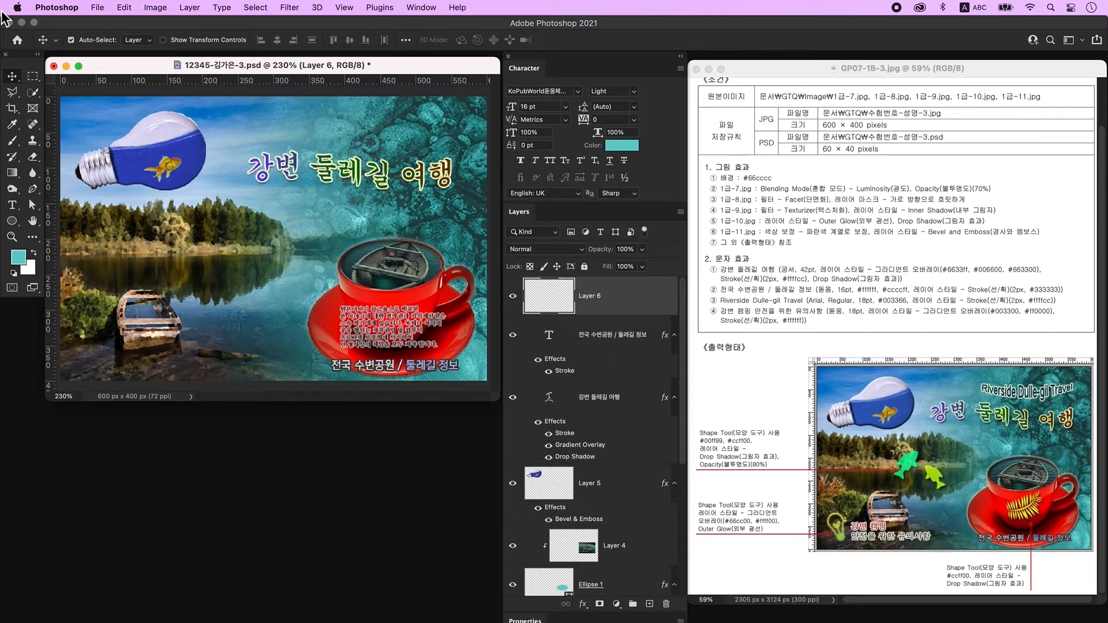
left_click(12, 206)
left_click(235, 227)
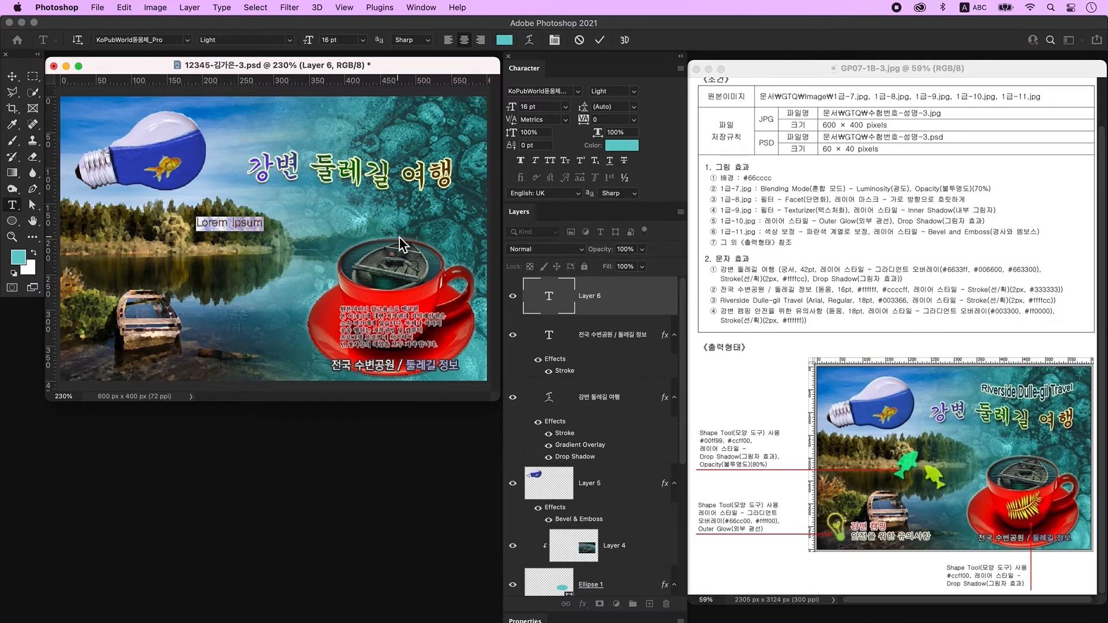
type("Riverside Dulle-gil Trav")
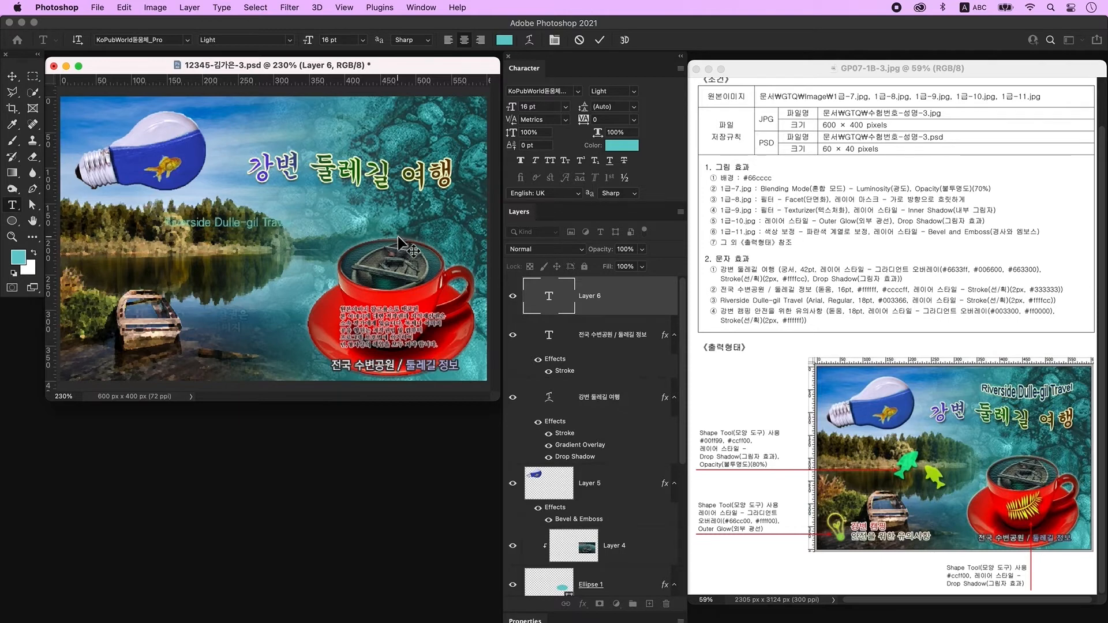
left_click(599, 40)
Set the Riverside line's font to Arial at 18 pt.
left_click(537, 91)
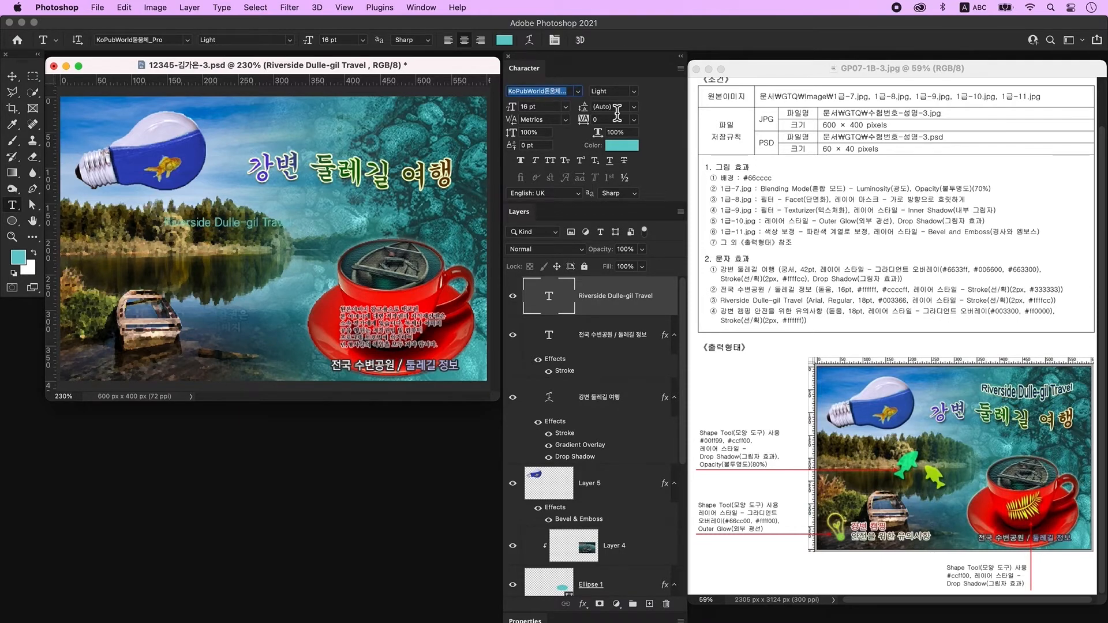
type("Arial")
key("Return")
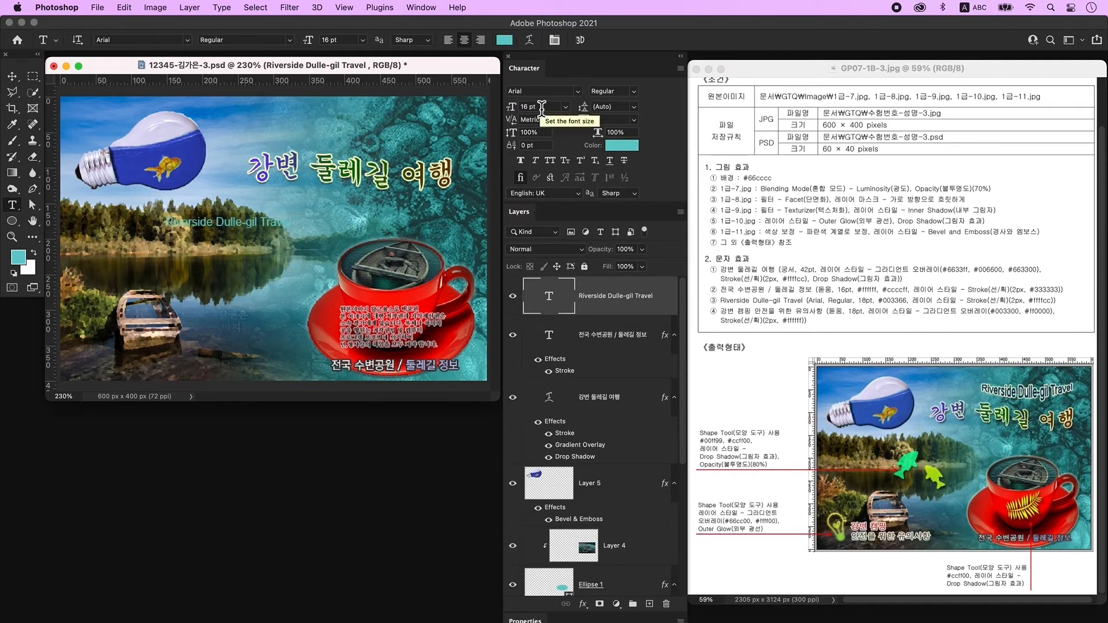
left_click(541, 107)
type("18")
key("Return")
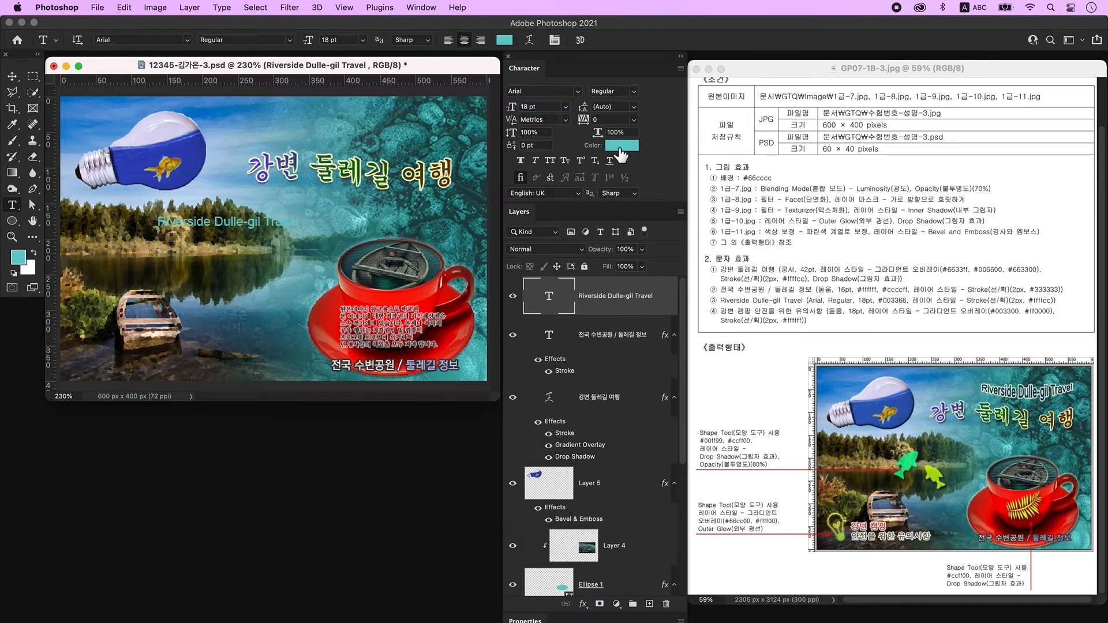
Colour the Riverside text dark blue #003366.
left_click(621, 150)
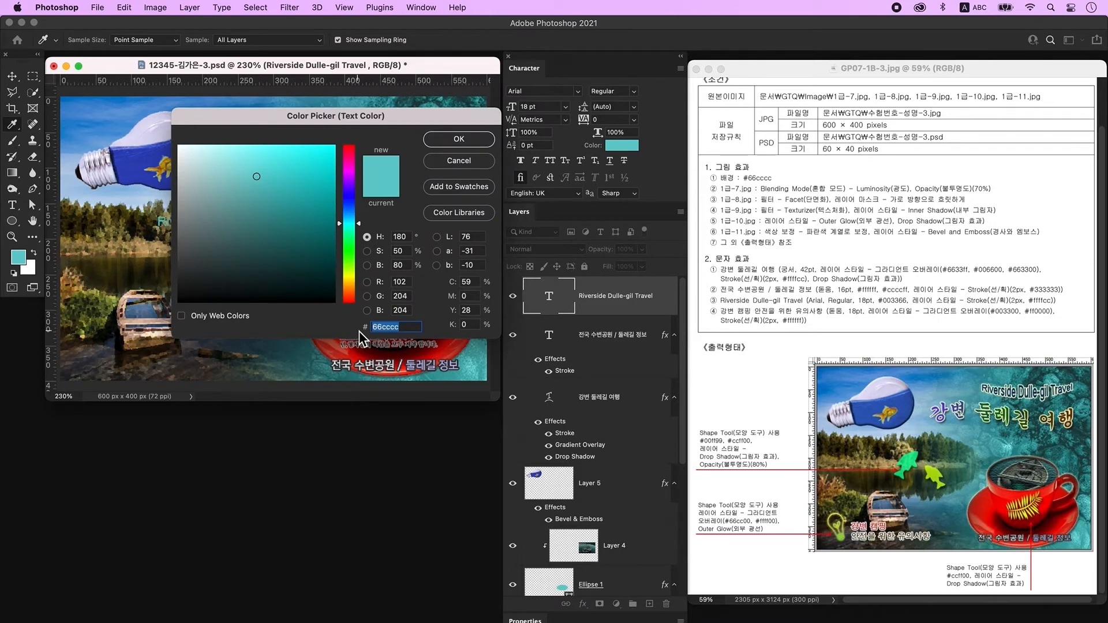
type("003366")
key("Return")
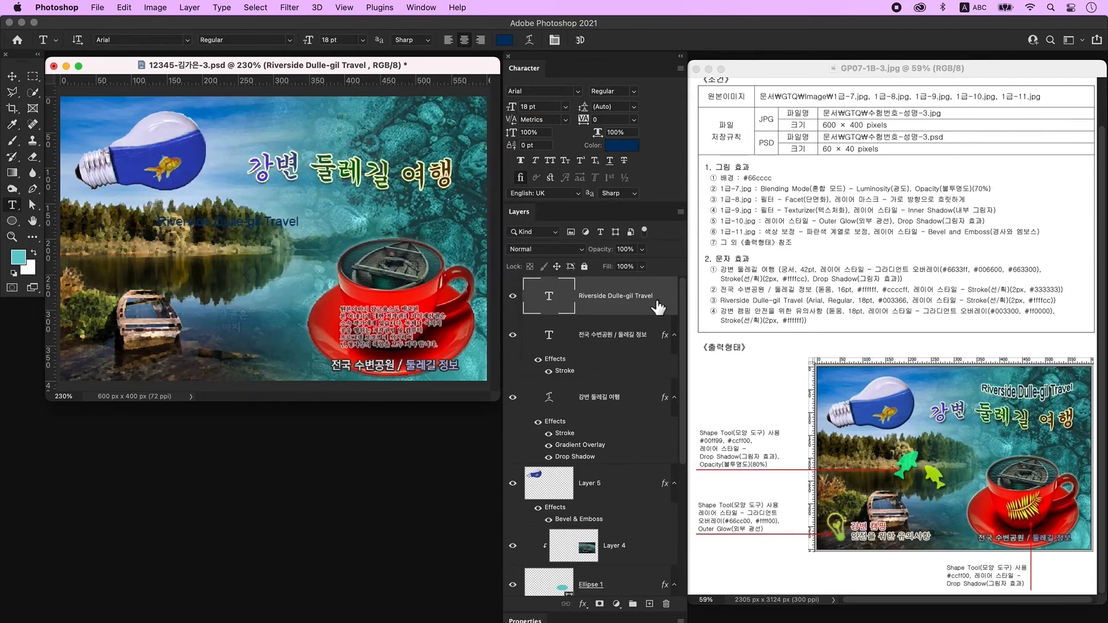
double_click(668, 314)
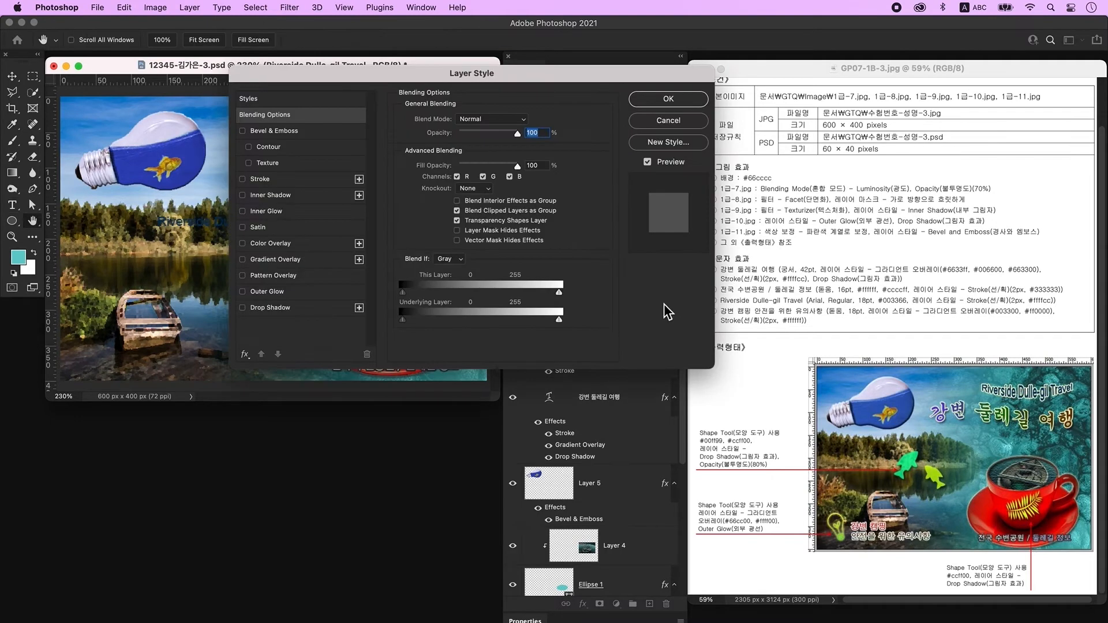
Add a pale yellow #ffffcc stroke to the Riverside Dulle-gil Travel title.
left_click(279, 179)
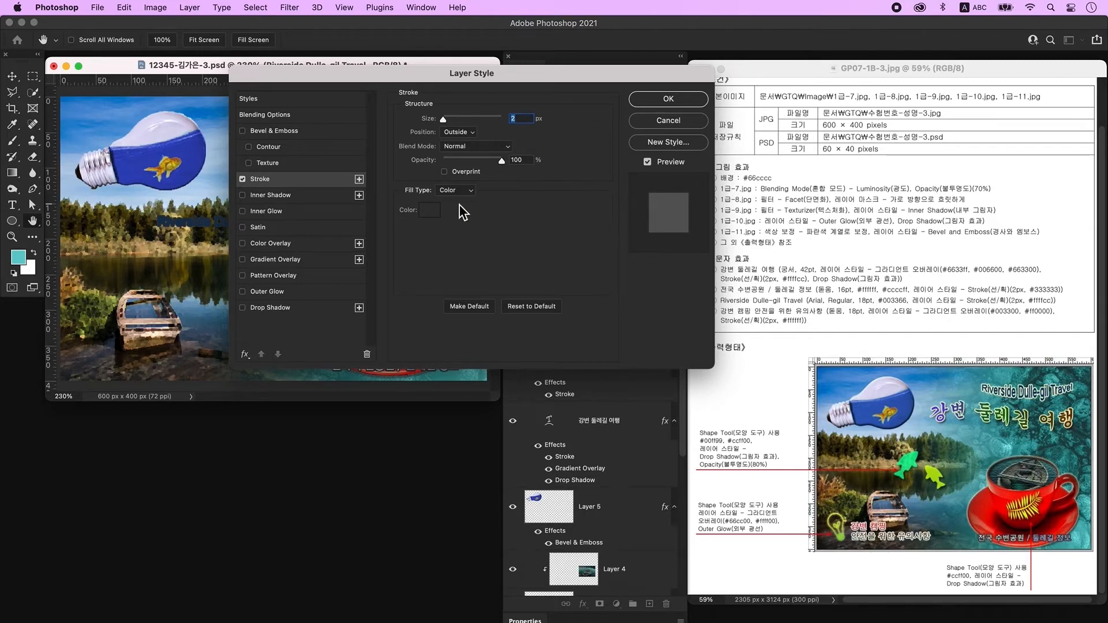
left_click(430, 211)
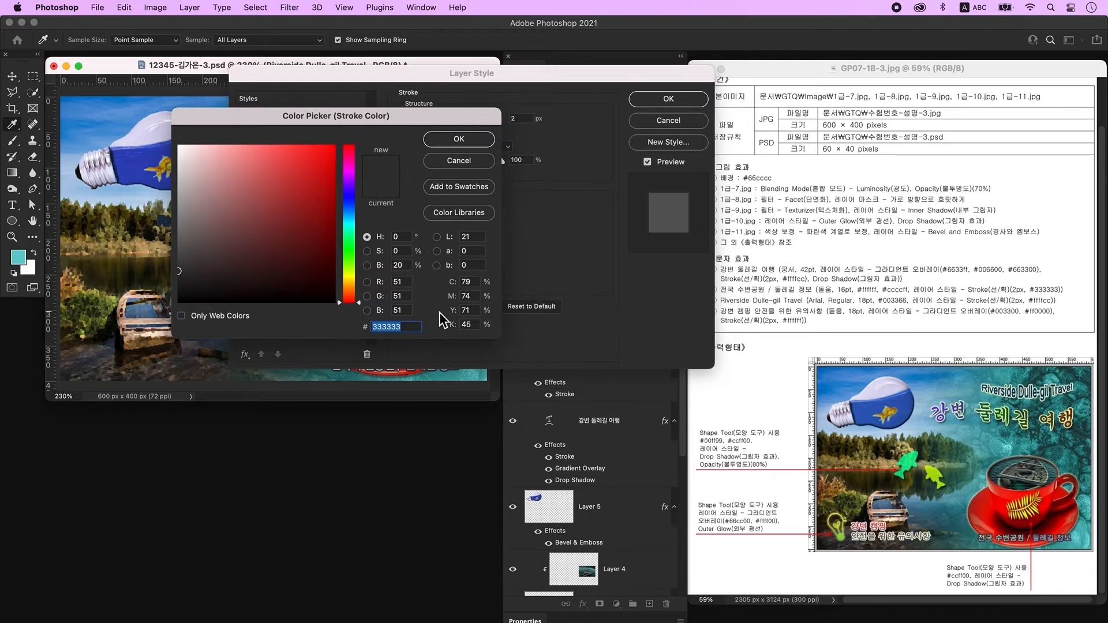
type("ffffcc")
key("Return")
key("Return")
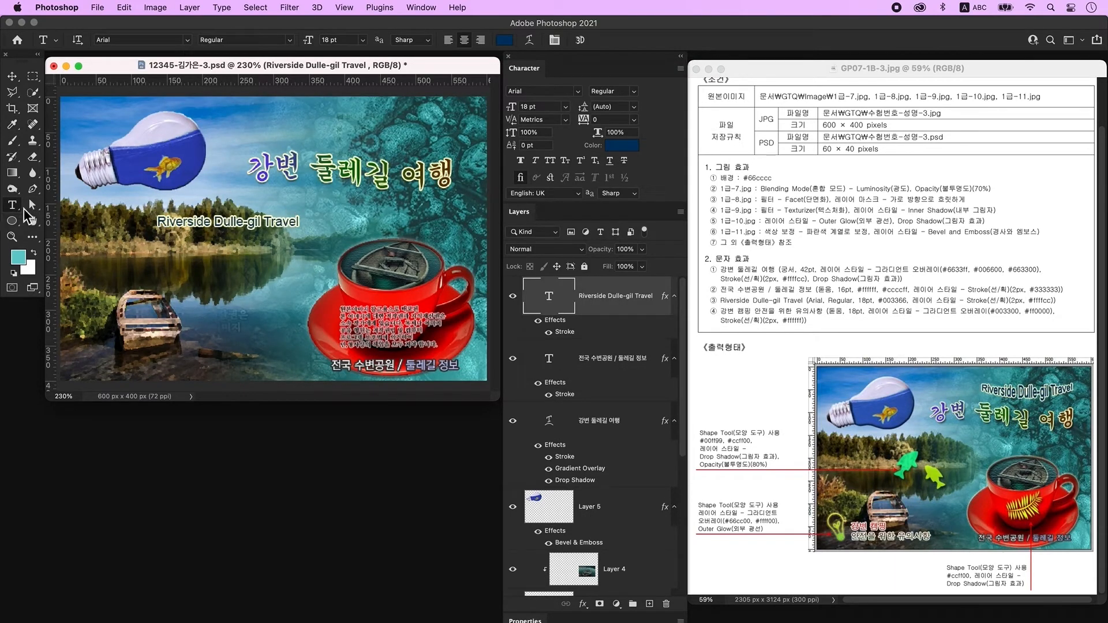
Warp the title with the Arc Lower style at bend +24.
left_click(530, 40)
left_click(600, 110)
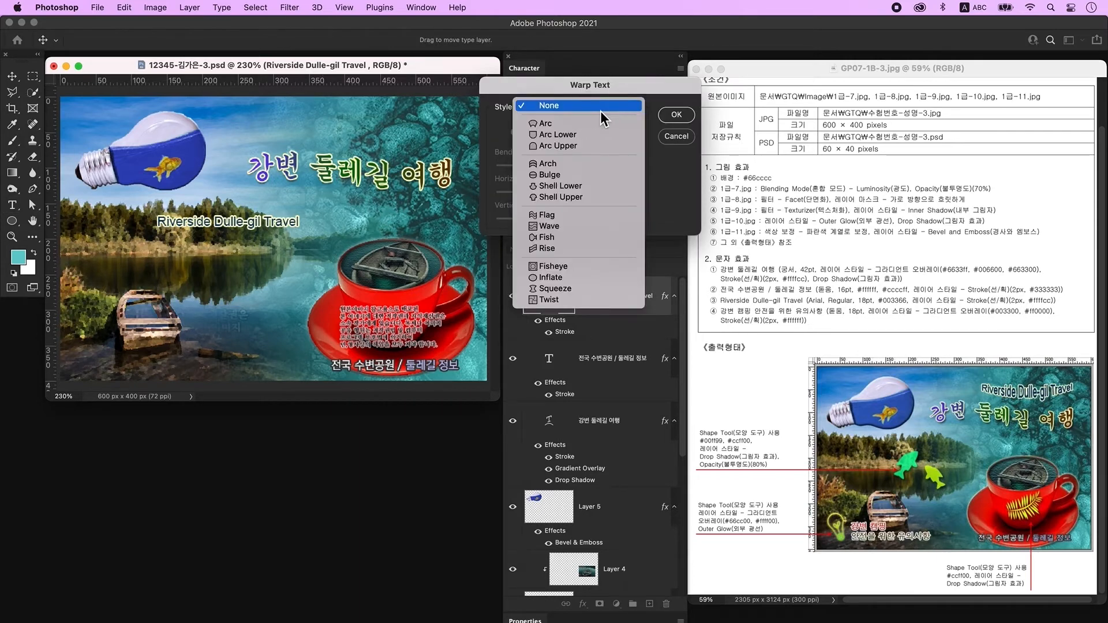
left_click(597, 138)
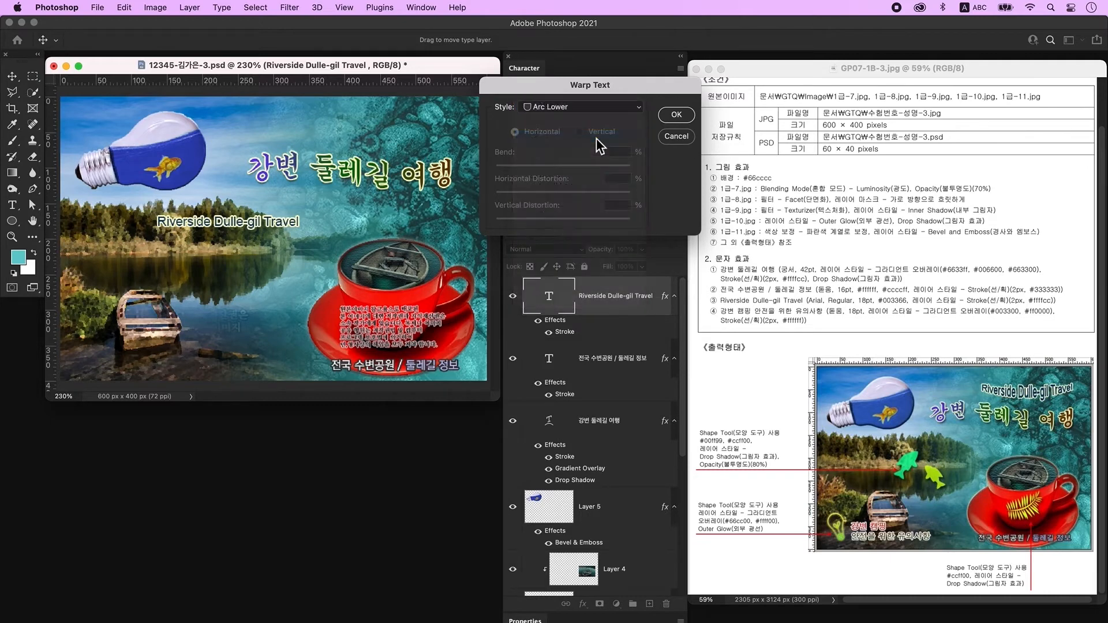
left_click_drag(596, 167, 582, 167)
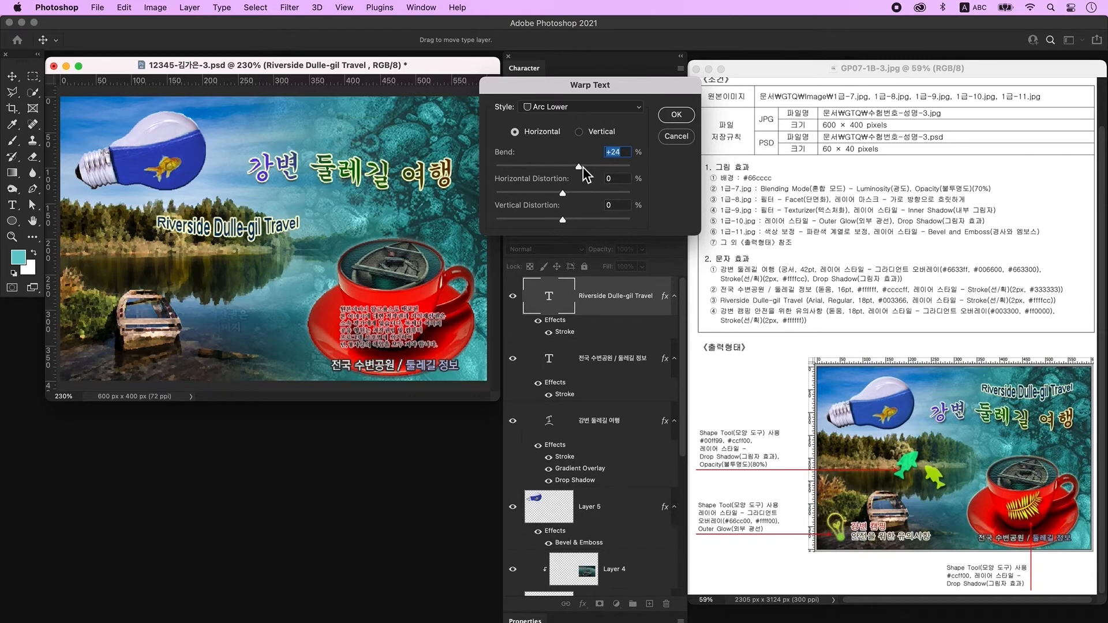
left_click(676, 114)
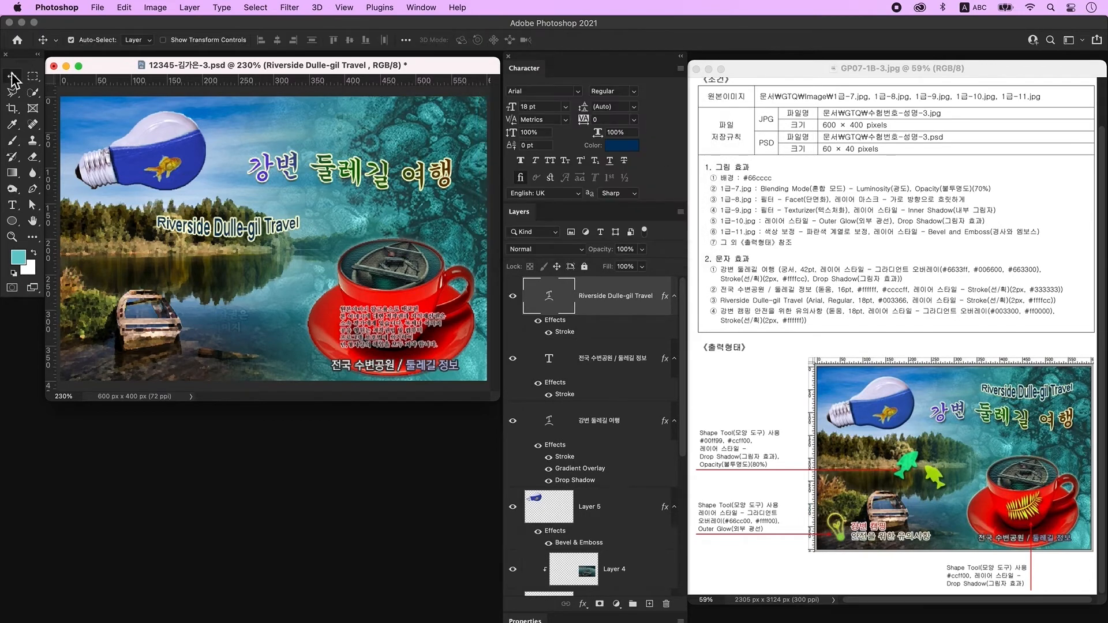
Move the Riverside title above the Korean heading and add a new empty layer.
left_click(237, 230)
left_click_drag(237, 231, 388, 141)
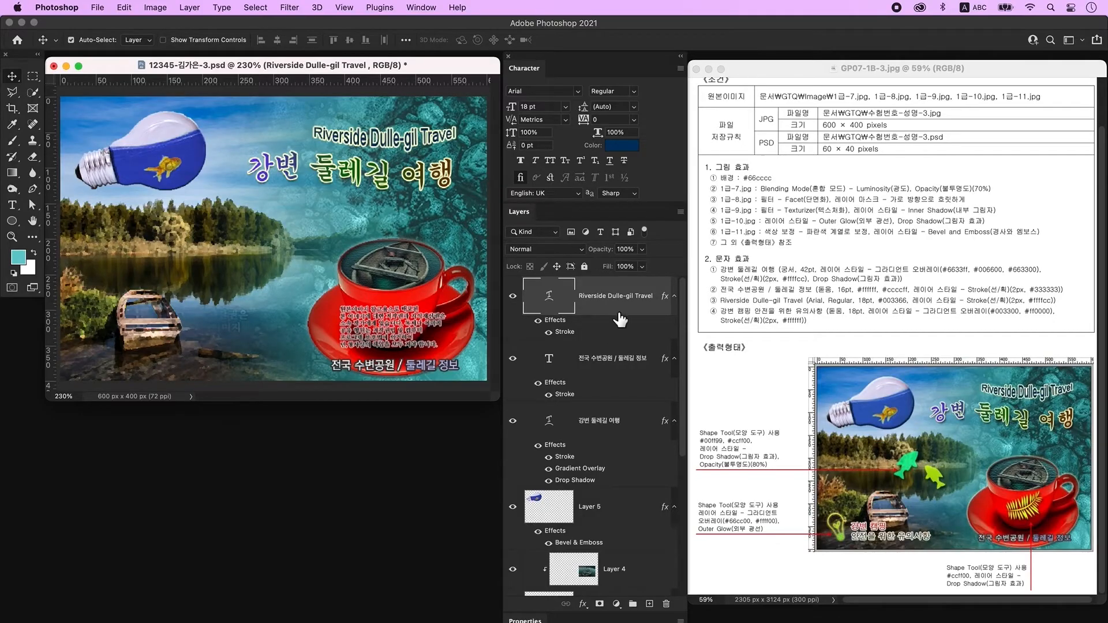
left_click(650, 604)
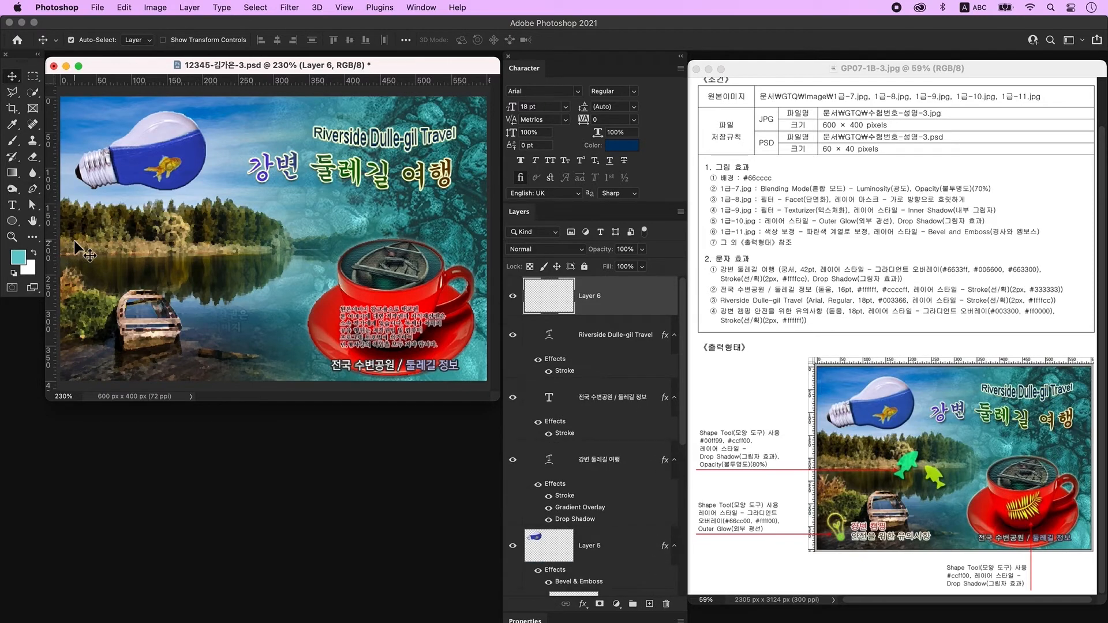
Type the two-line Korean text '강변캠핑 / 안전을 위한 유의사항' on the lake left of the cup.
left_click(12, 206)
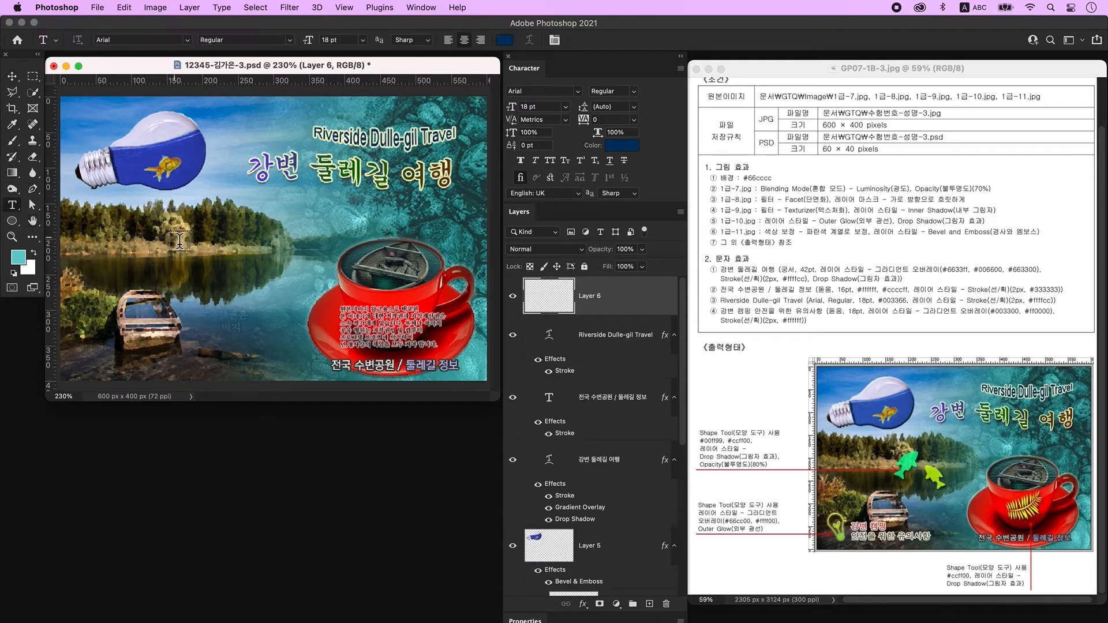
left_click(223, 252)
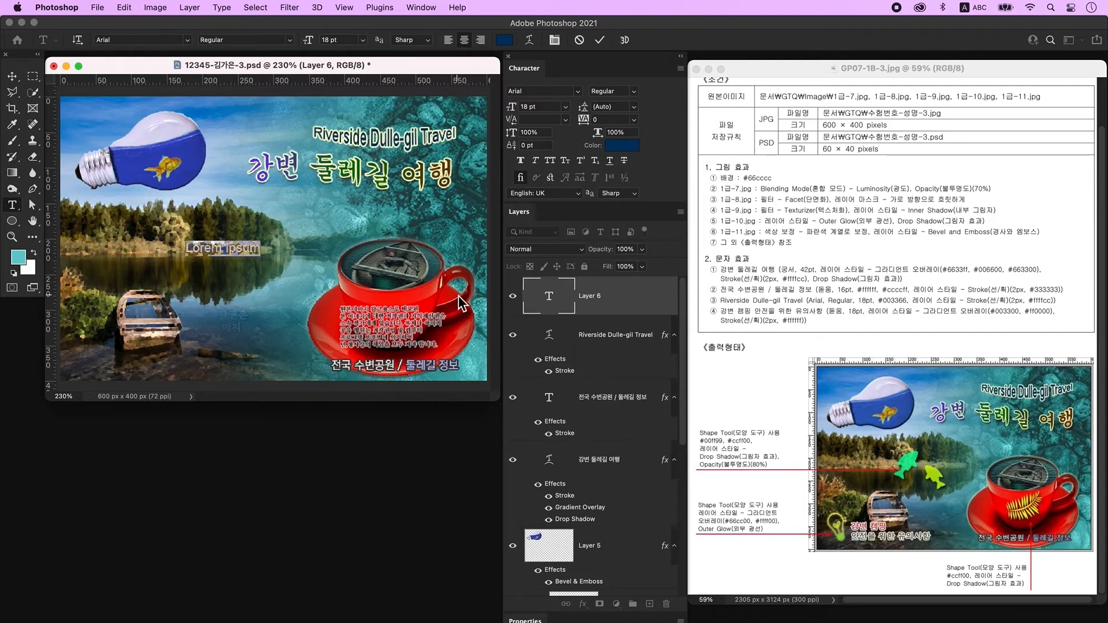
key("ctrl+space")
type("강변캠핑")
key("Return")
type("안전을 위한 유의사항")
key("ctrl+Return")
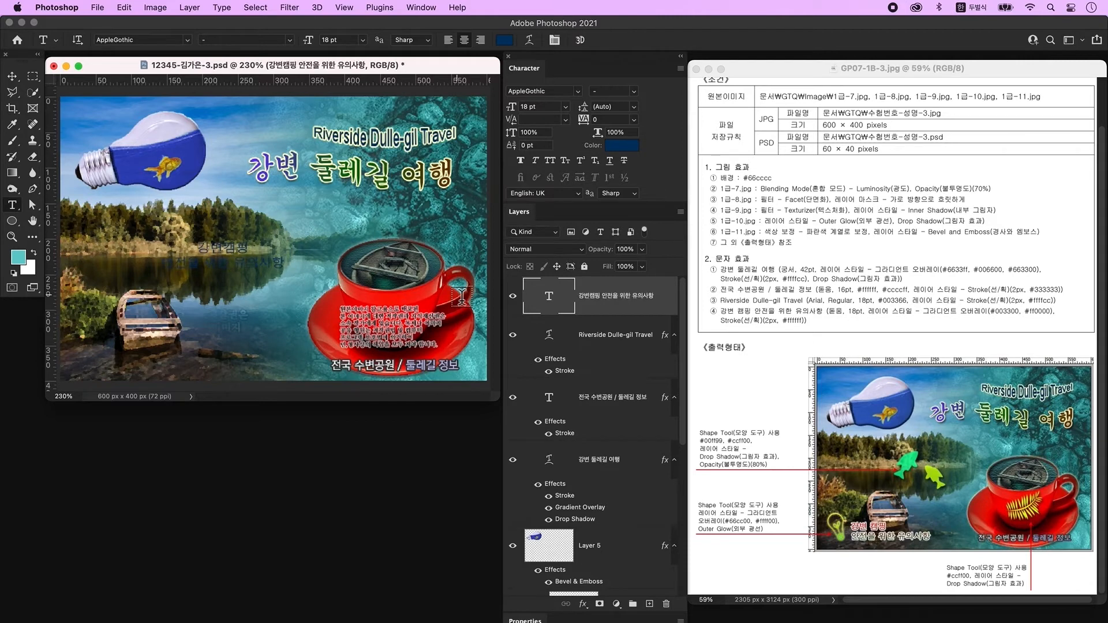
Left-align the Korean text in KoPubWorld돋움체_Pro Light and open its layer style.
left_click(279, 261)
key("ctrl+a")
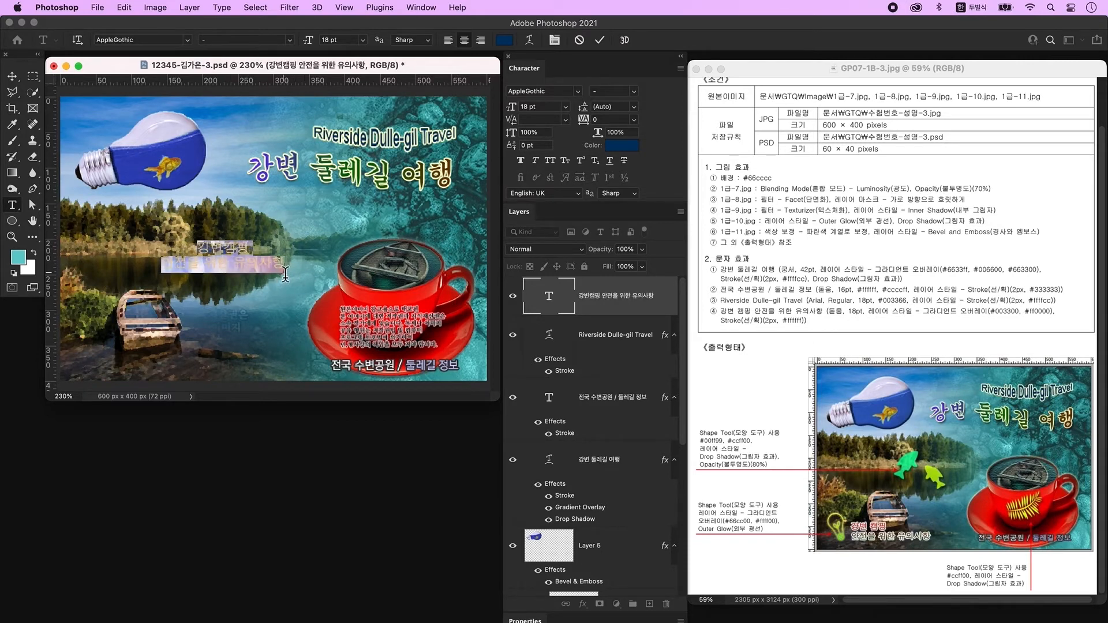
left_click(452, 43)
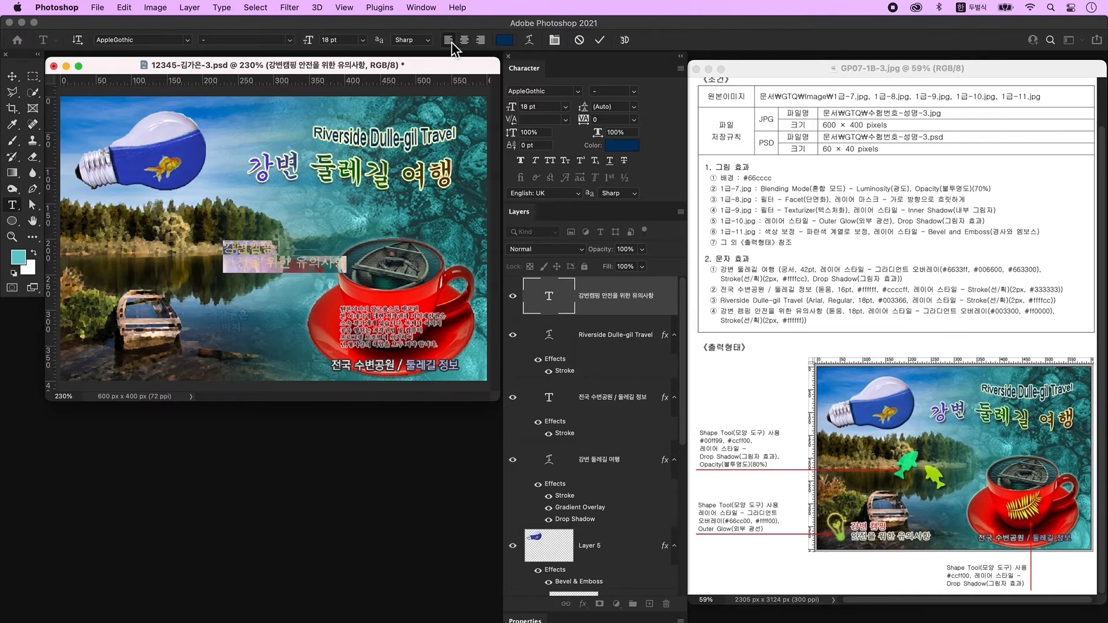
left_click(579, 92)
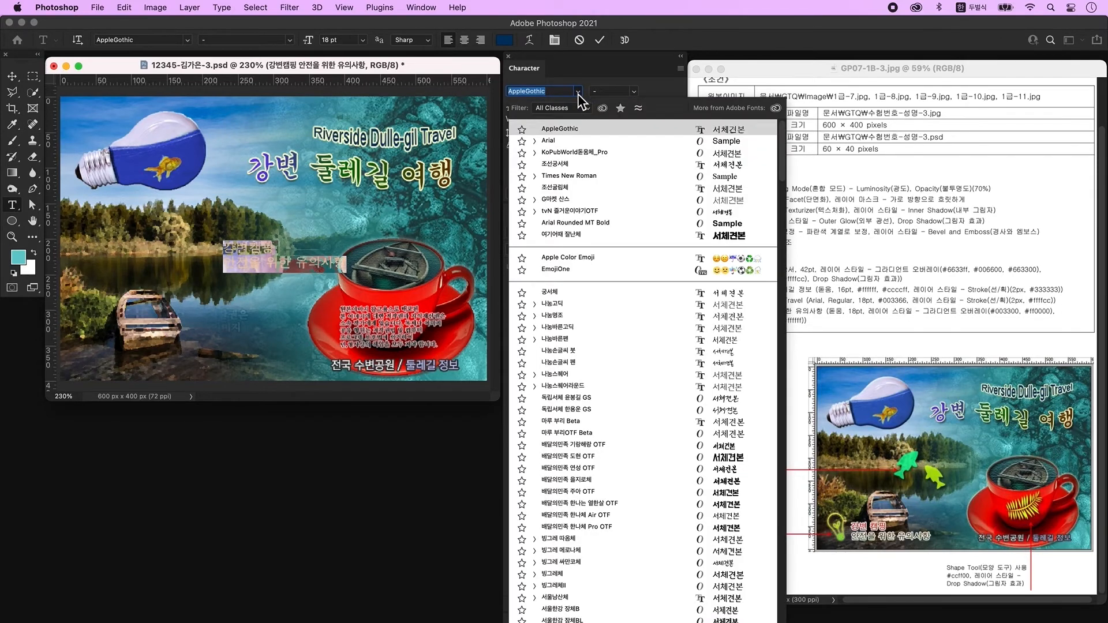
left_click(572, 152)
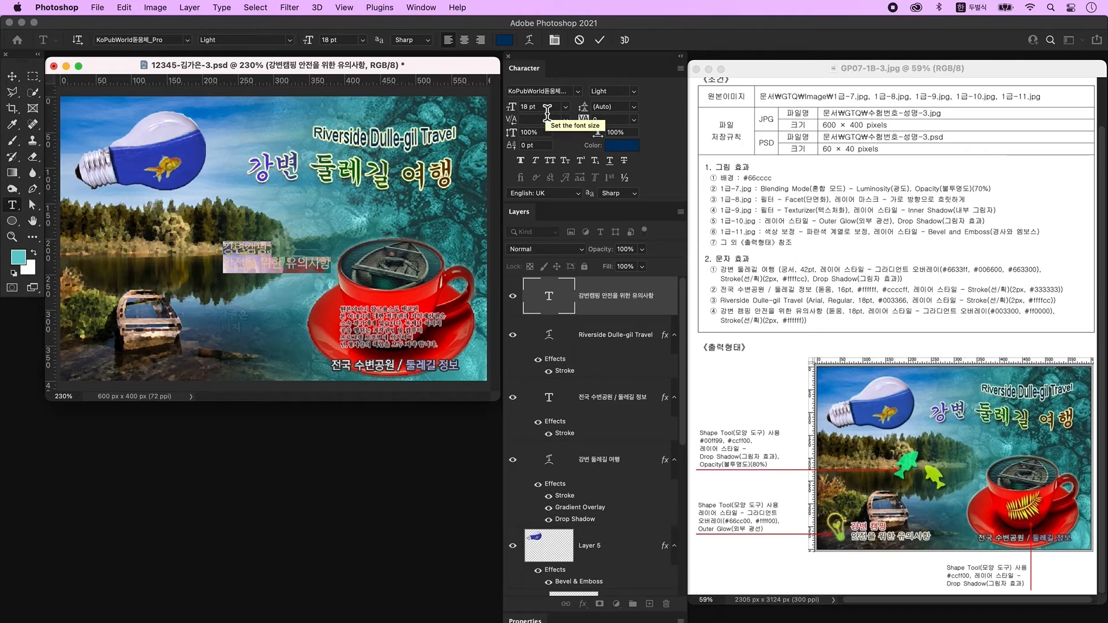
left_click(667, 315)
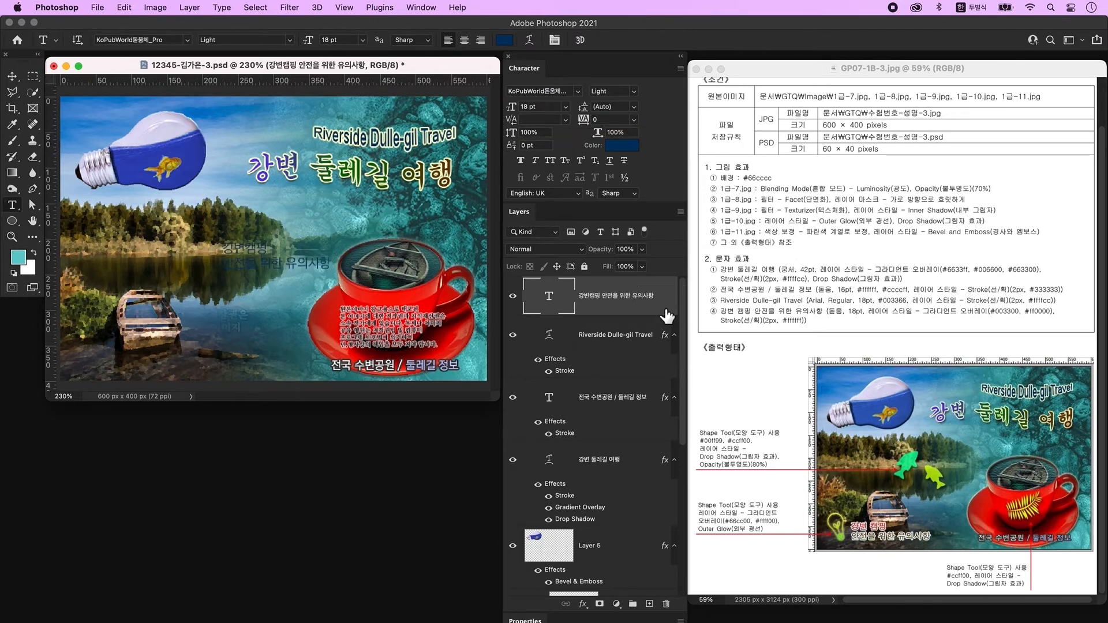
double_click(667, 315)
Add a Gradient Overlay with its left stop set to dark green 006600 and the middle stop removed.
left_click(297, 260)
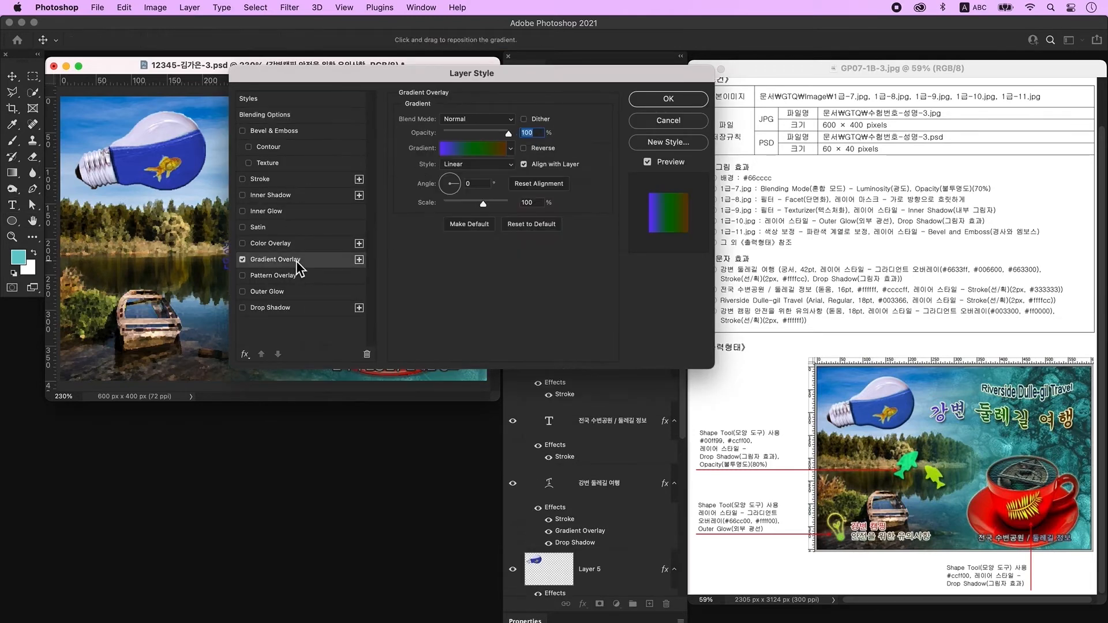
left_click(481, 149)
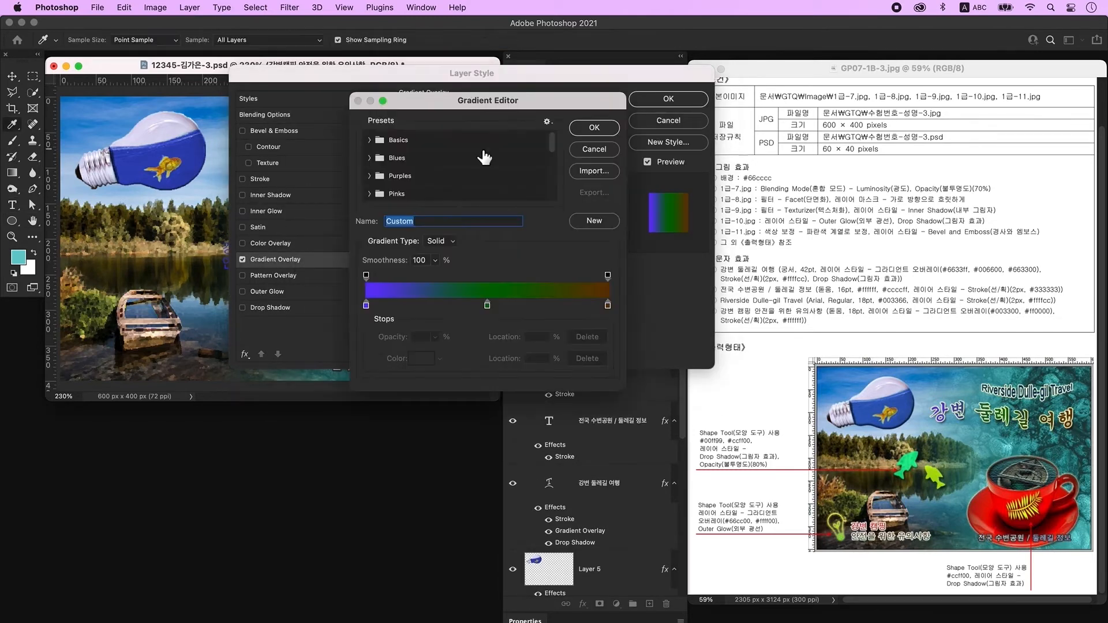
left_click(366, 306)
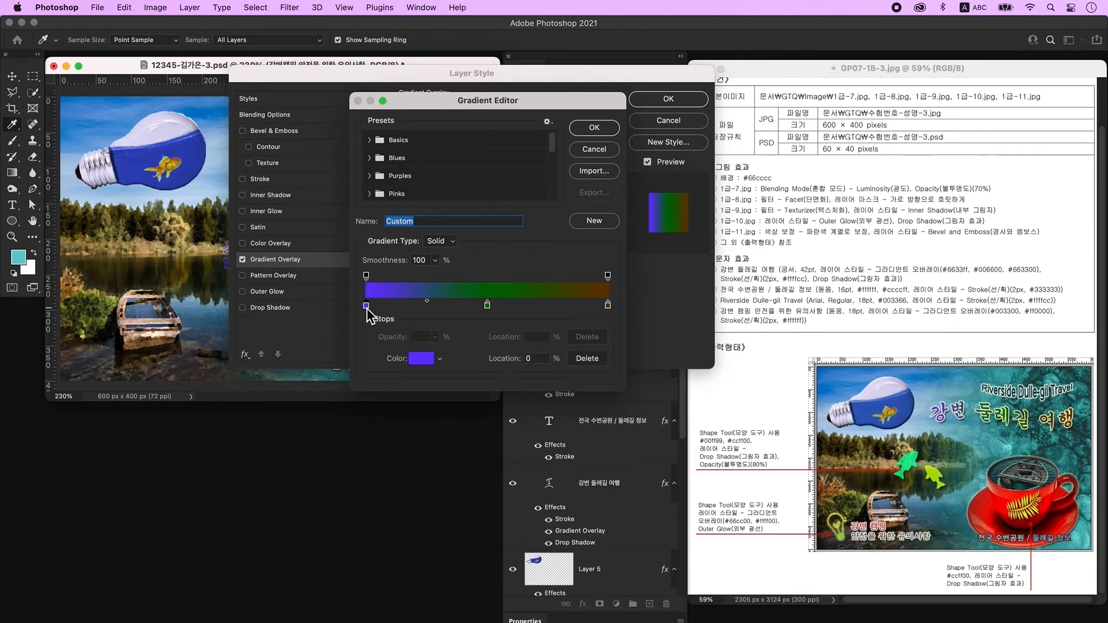
double_click(366, 306)
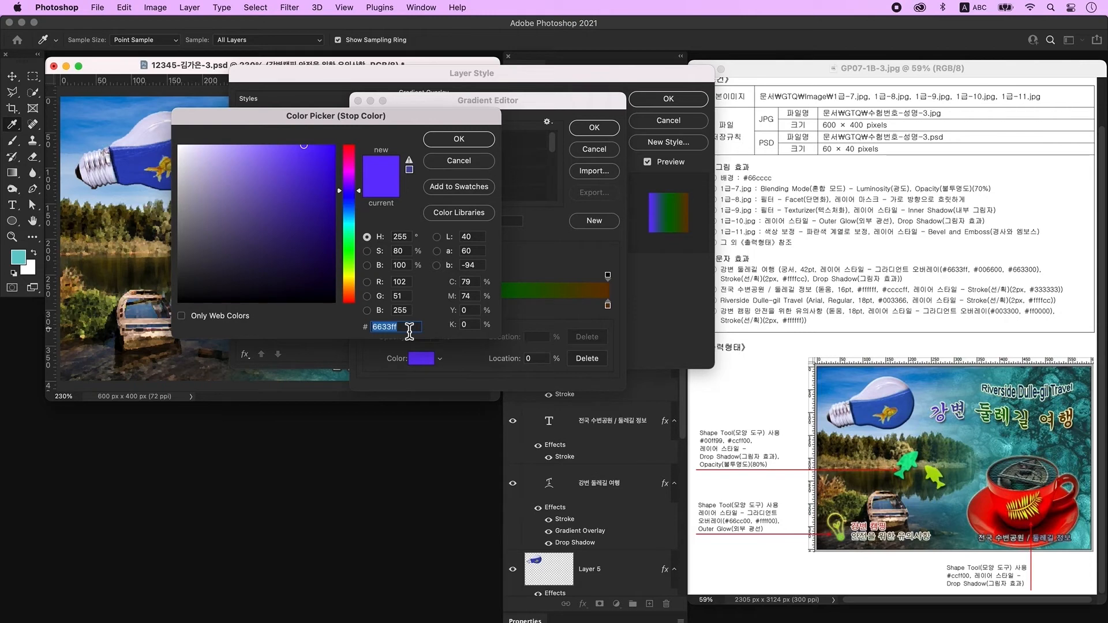
type("006600")
key("Return")
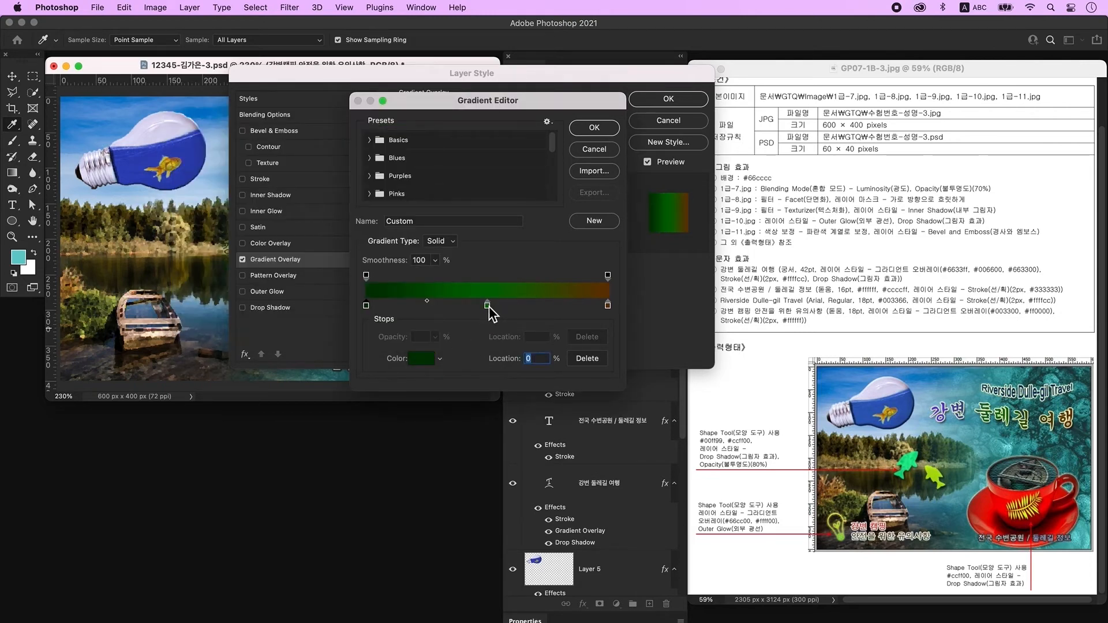
left_click_drag(489, 307, 490, 337)
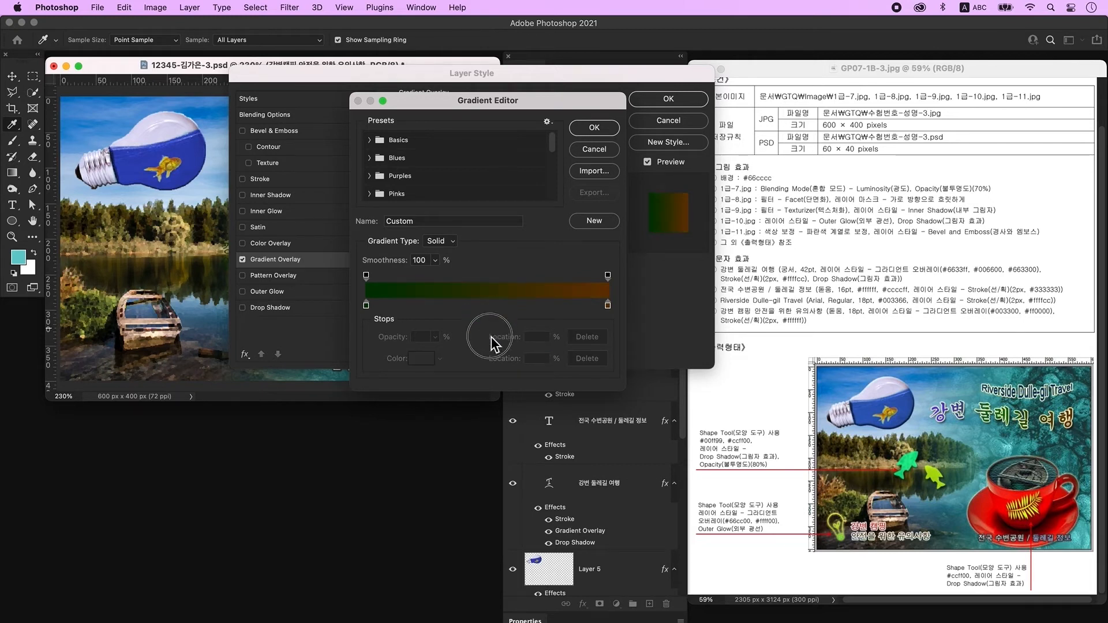
Set the right gradient stop to red ff0000, keep the gradient, and enable a Stroke effect.
left_click(607, 305)
double_click(608, 305)
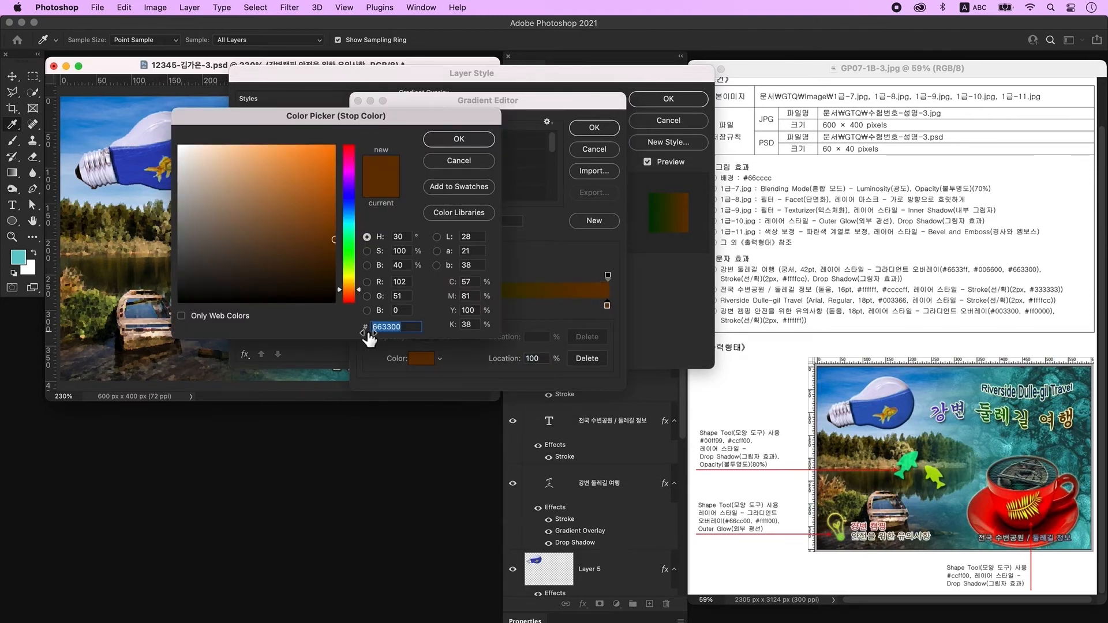
type("ff0000")
key("Return")
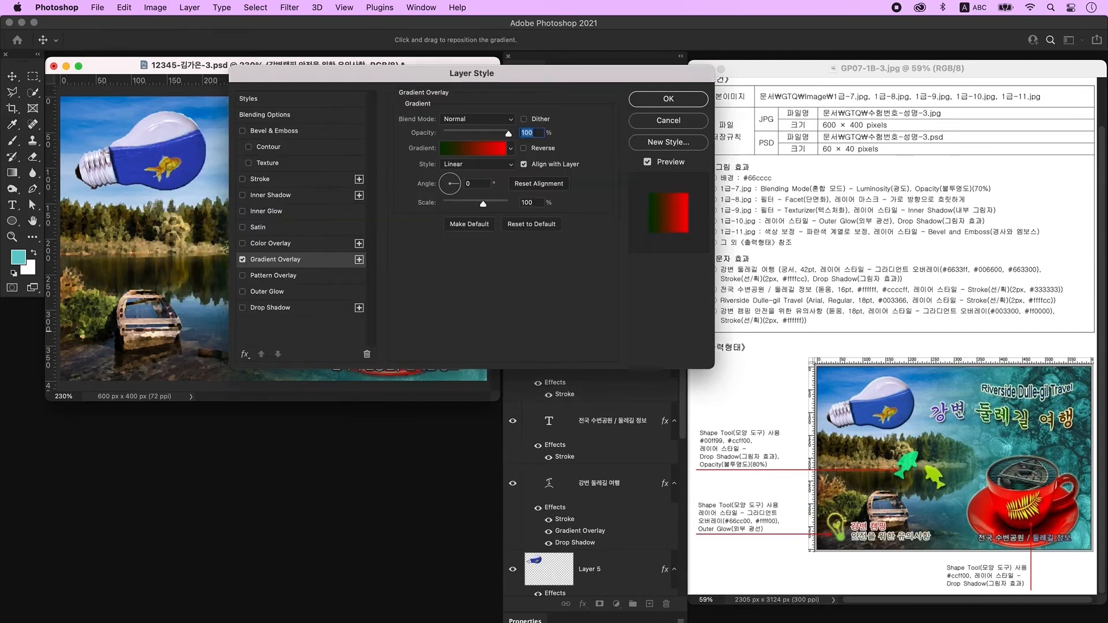
key("Return")
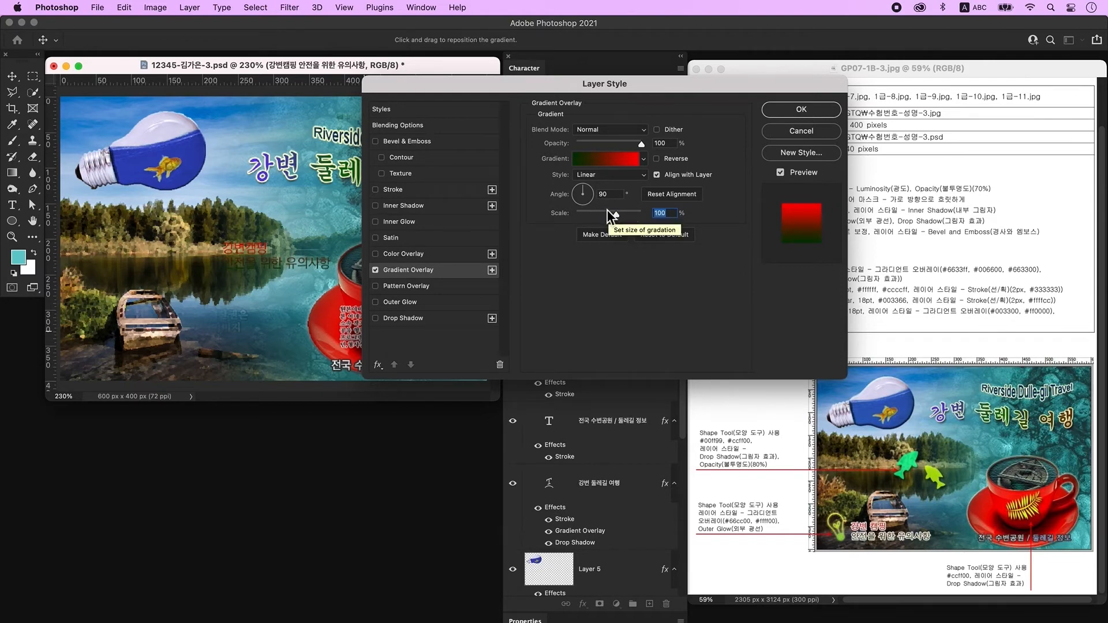
left_click_drag(634, 84, 494, 95)
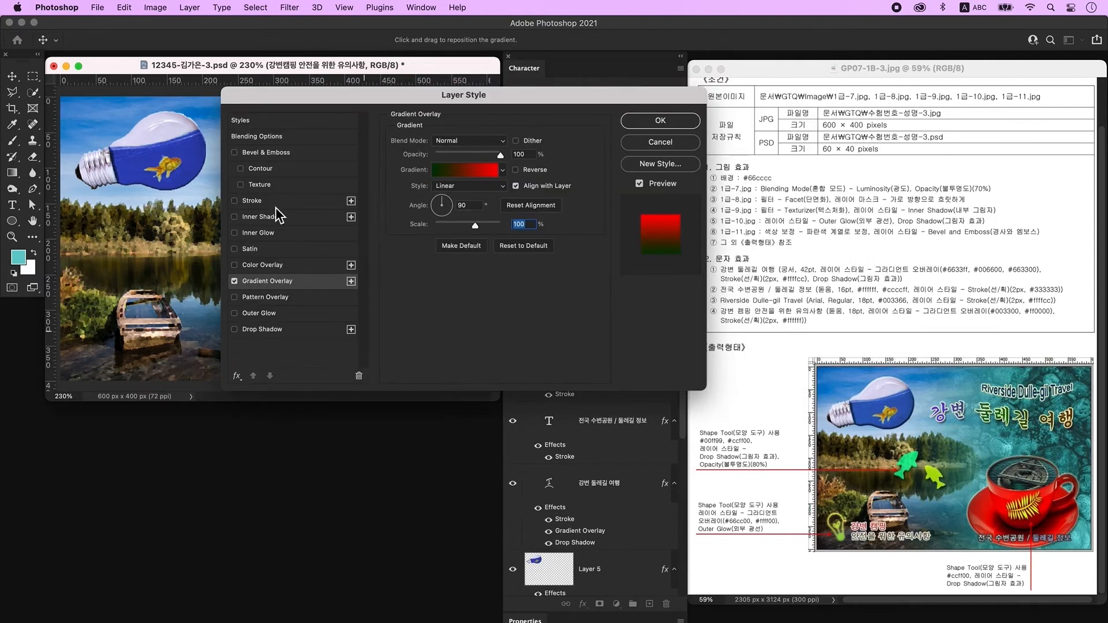
left_click(254, 201)
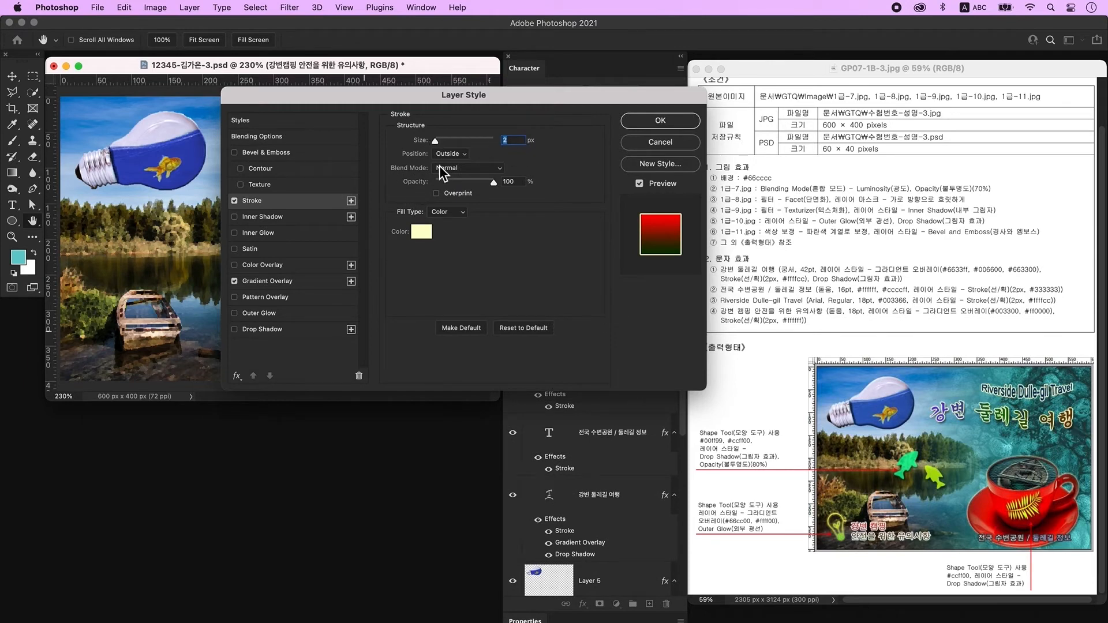
Make the caption's stroke white ffffff and move the text to the image's lower left.
left_click(425, 237)
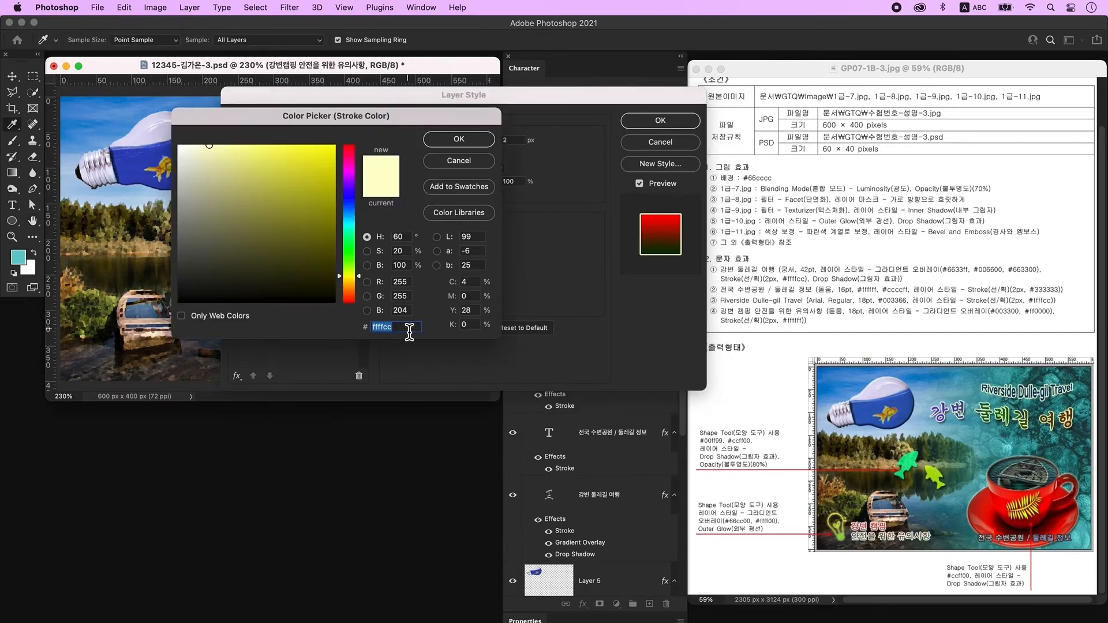
type("ffffff")
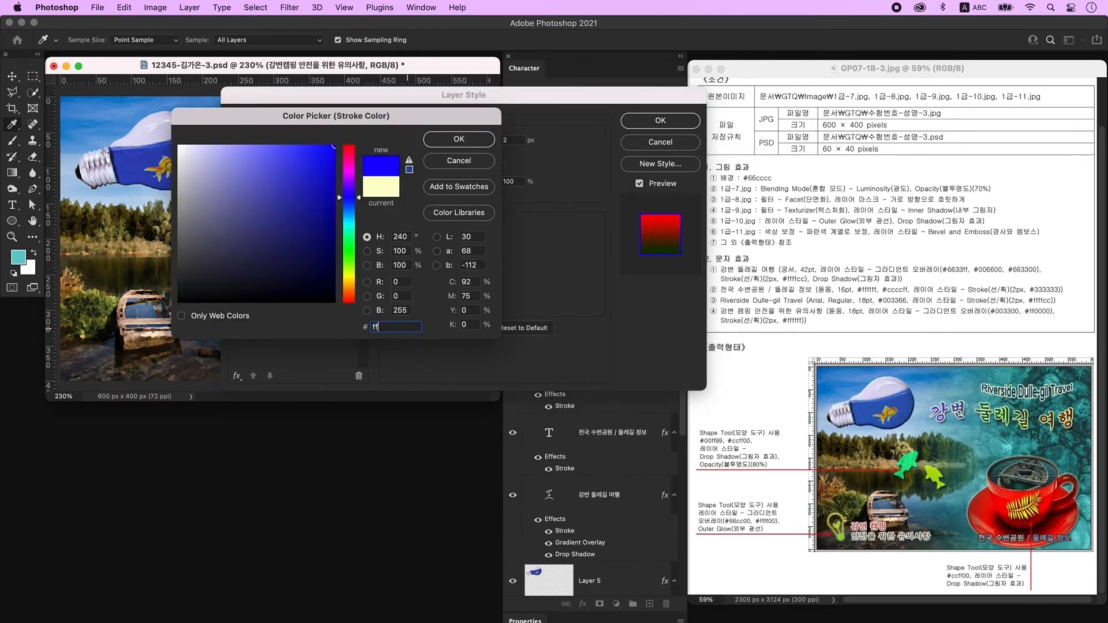
key("Return")
key("Return")
left_click(15, 77)
left_click_drag(245, 267, 140, 367)
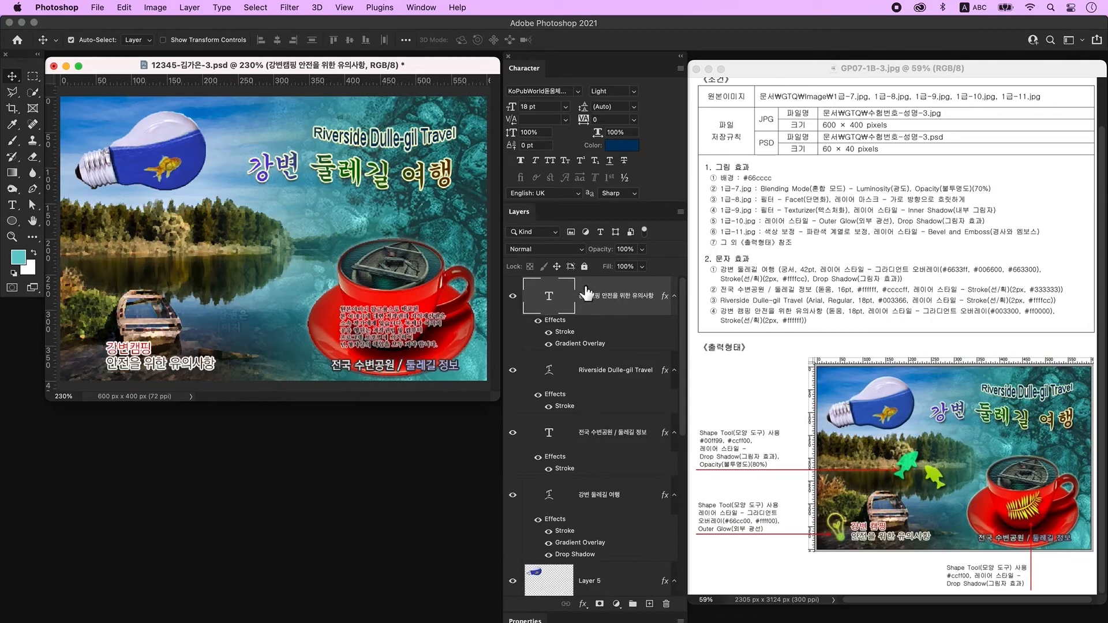
On a new layer, draw a red fish custom shape with no stroke over the lake.
left_click(649, 604)
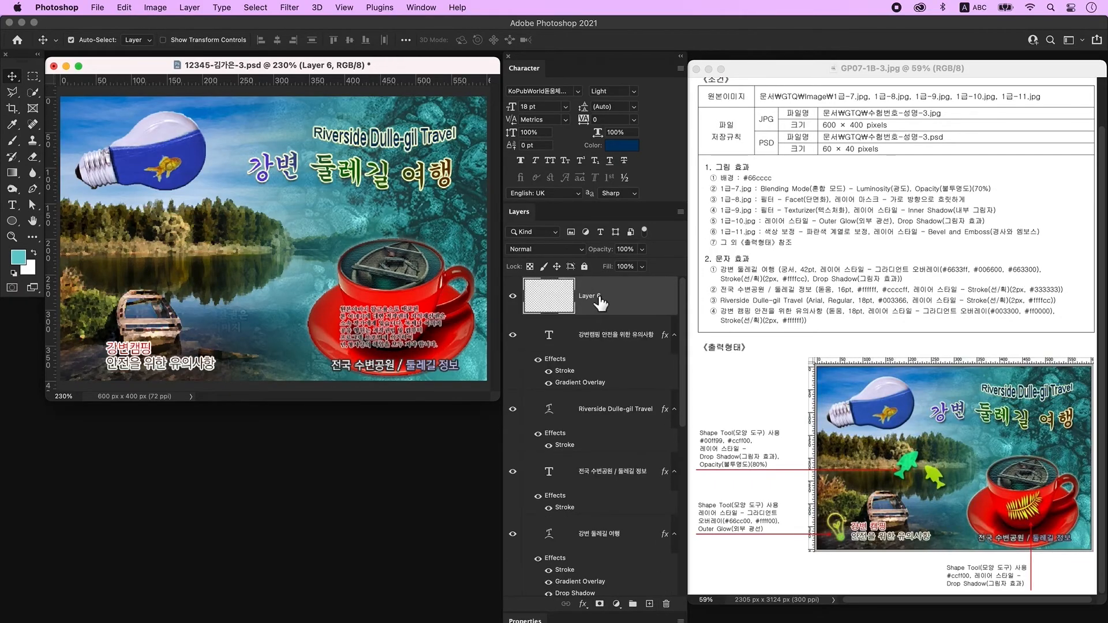
left_click(14, 222)
right_click(16, 224)
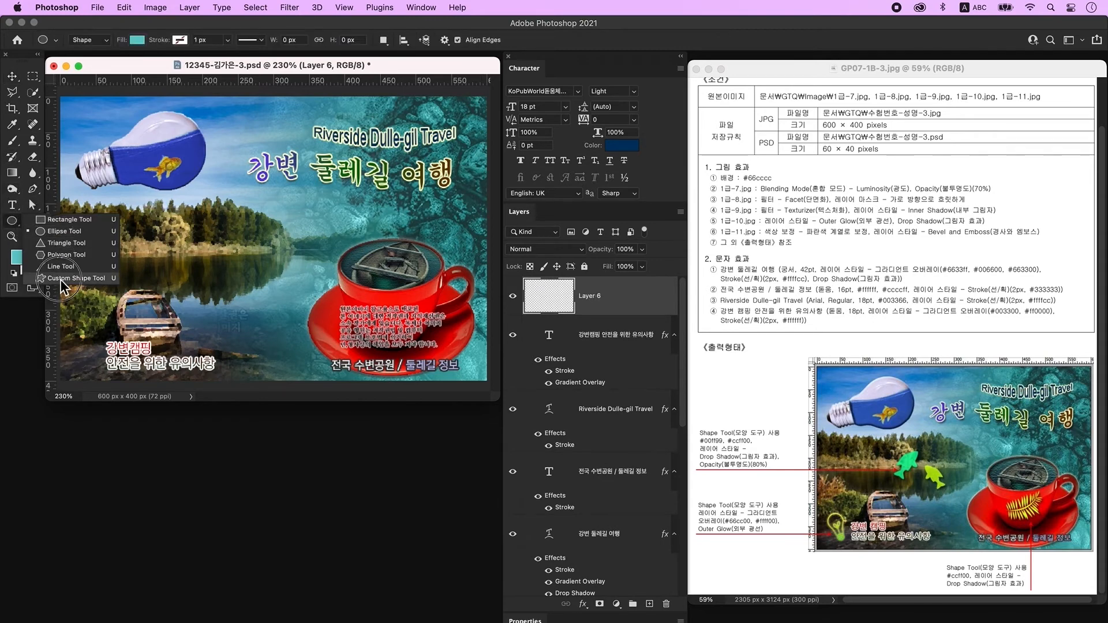
left_click(58, 293)
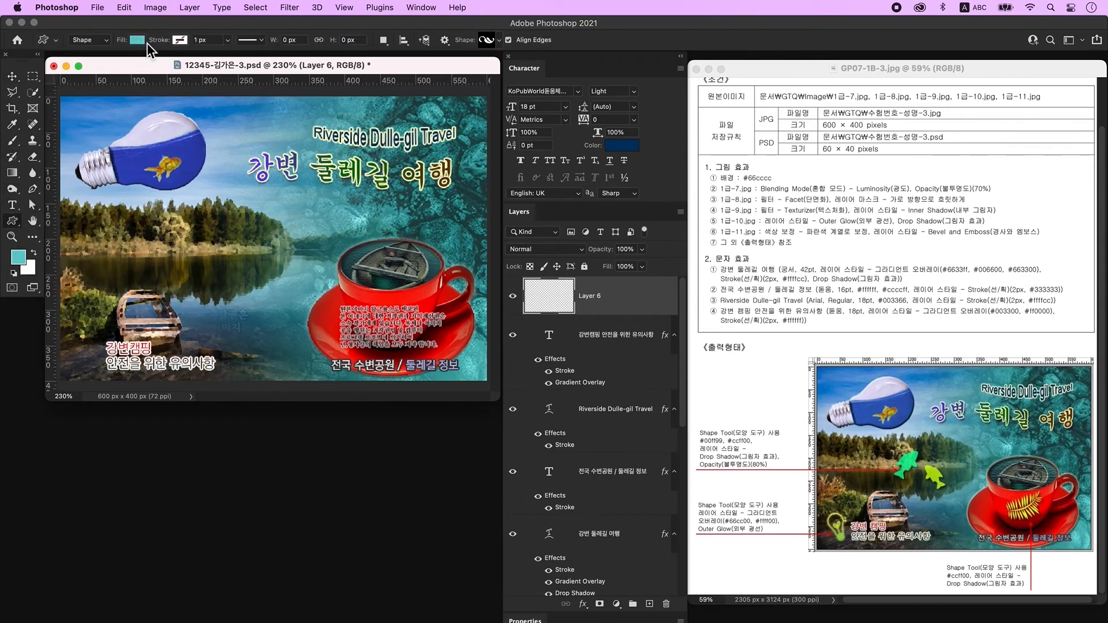
left_click(140, 42)
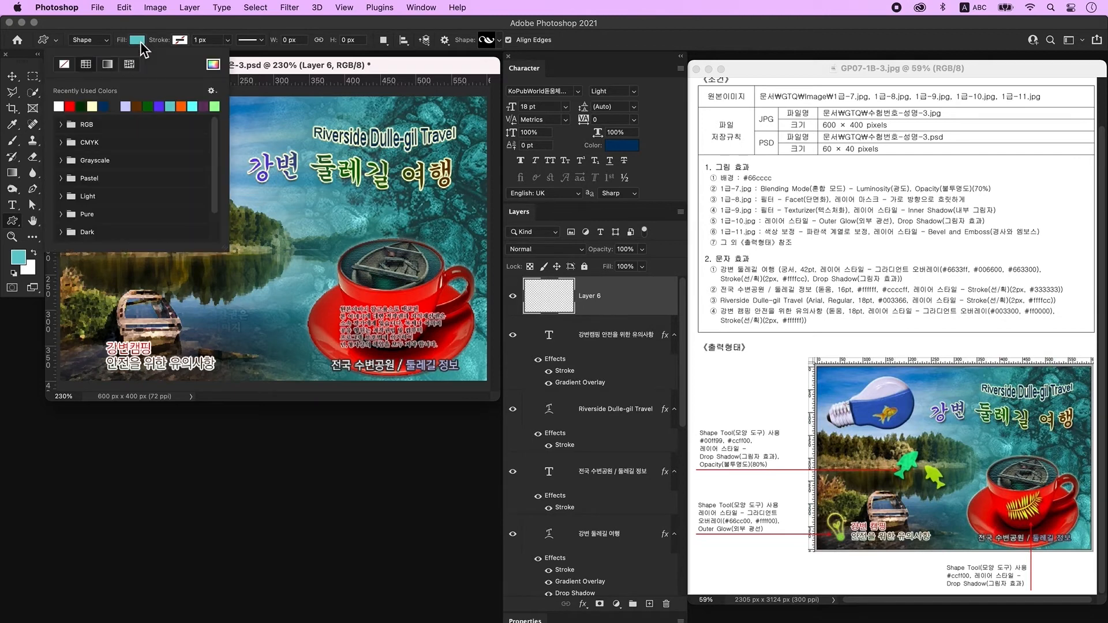
left_click(72, 109)
left_click(183, 39)
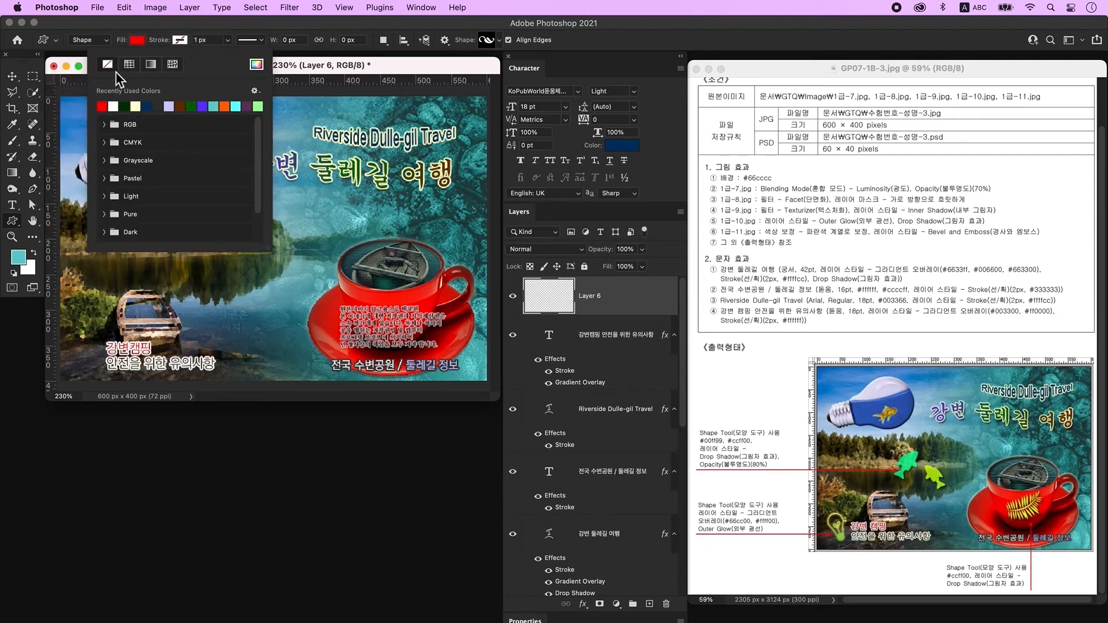
left_click(185, 23)
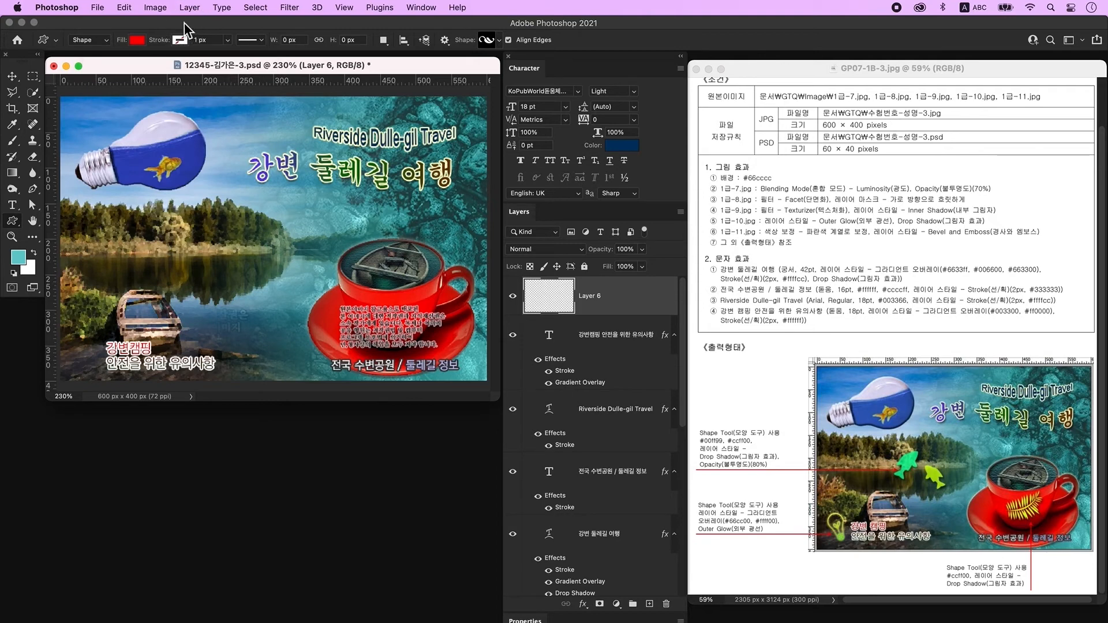
left_click(487, 41)
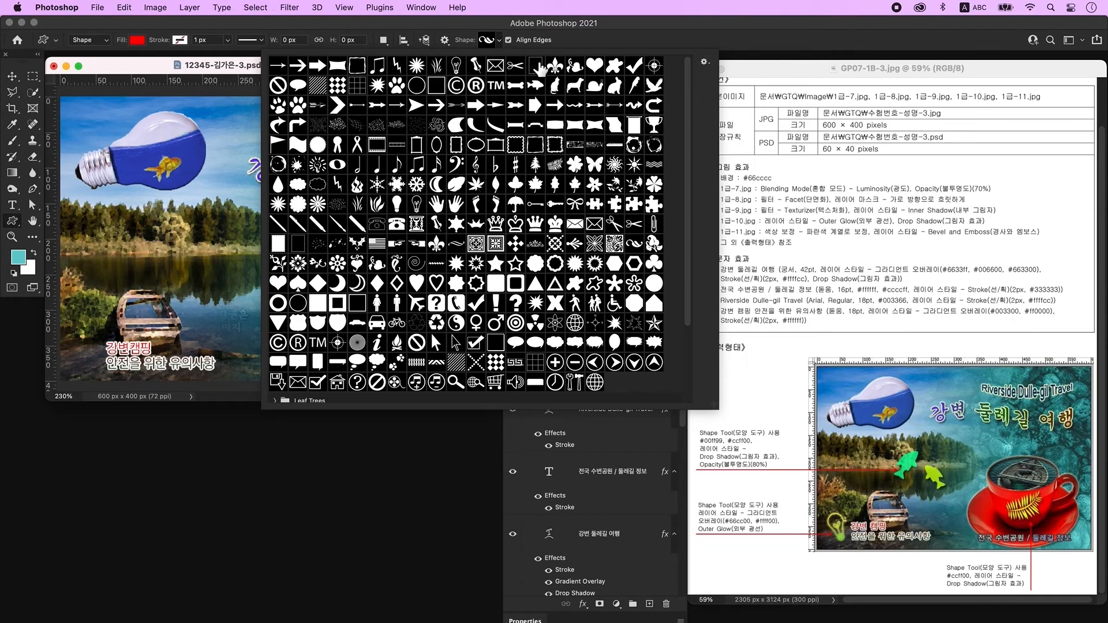
double_click(538, 68)
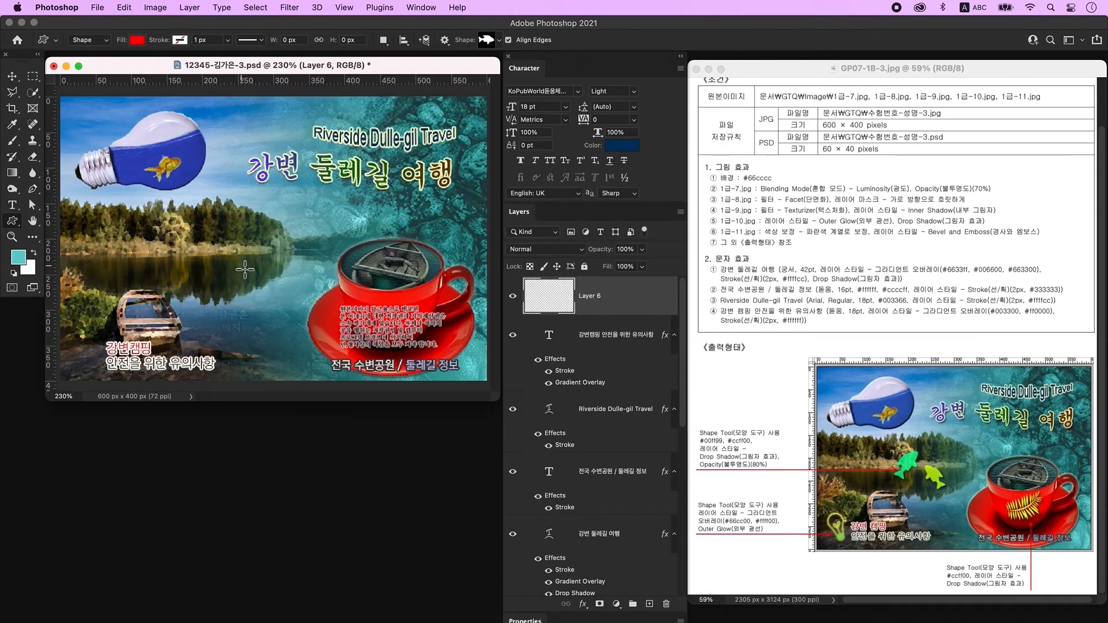
mouse_move(224, 226)
left_mouse_down()
mouse_move(318, 311)
mouse_move(277, 255)
left_mouse_up()
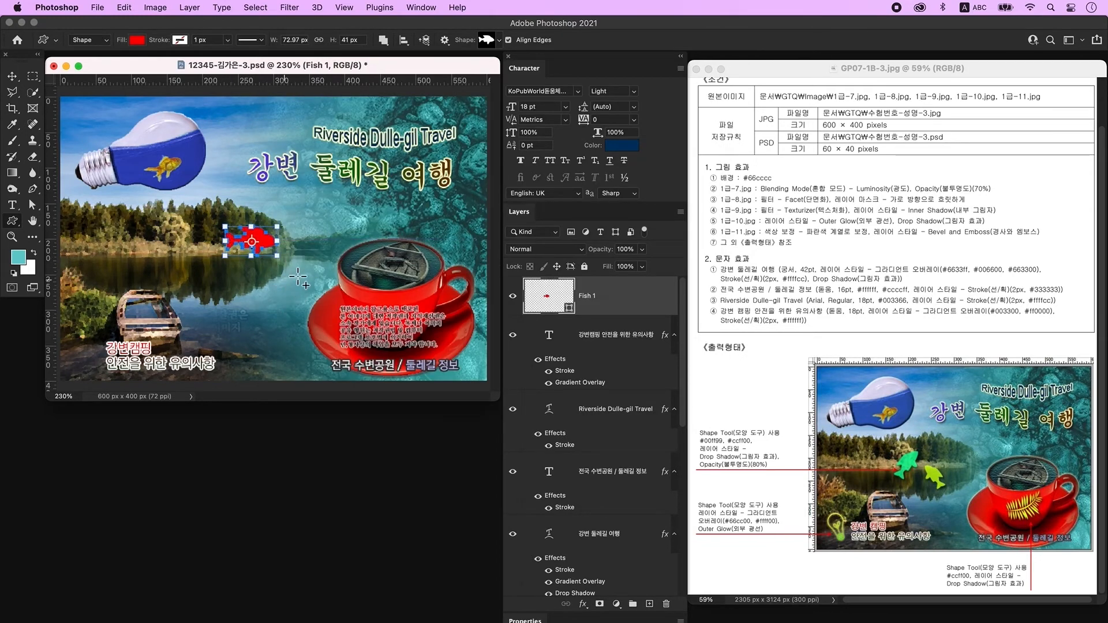
Recolour the fish shape green 00ff99.
double_click(548, 296)
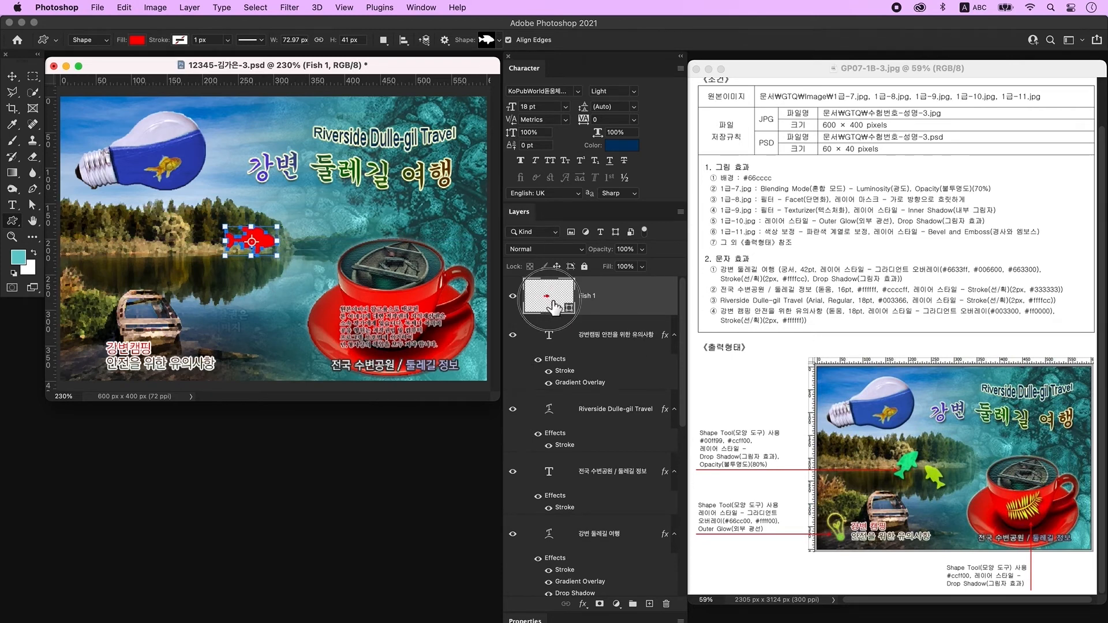
type("00ff")
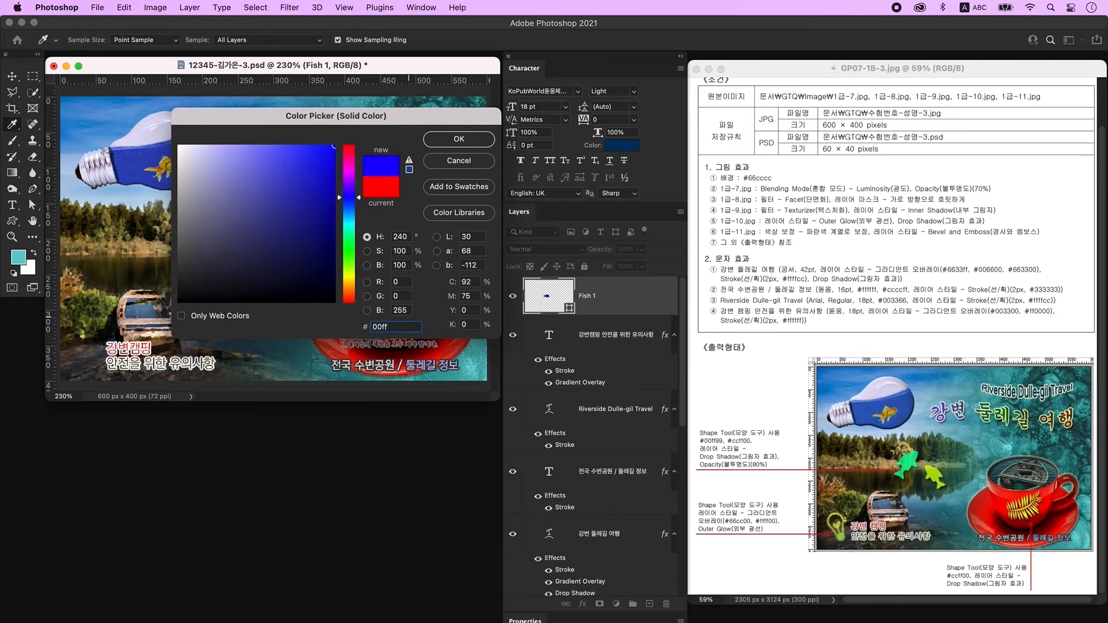
type("99")
key("Return")
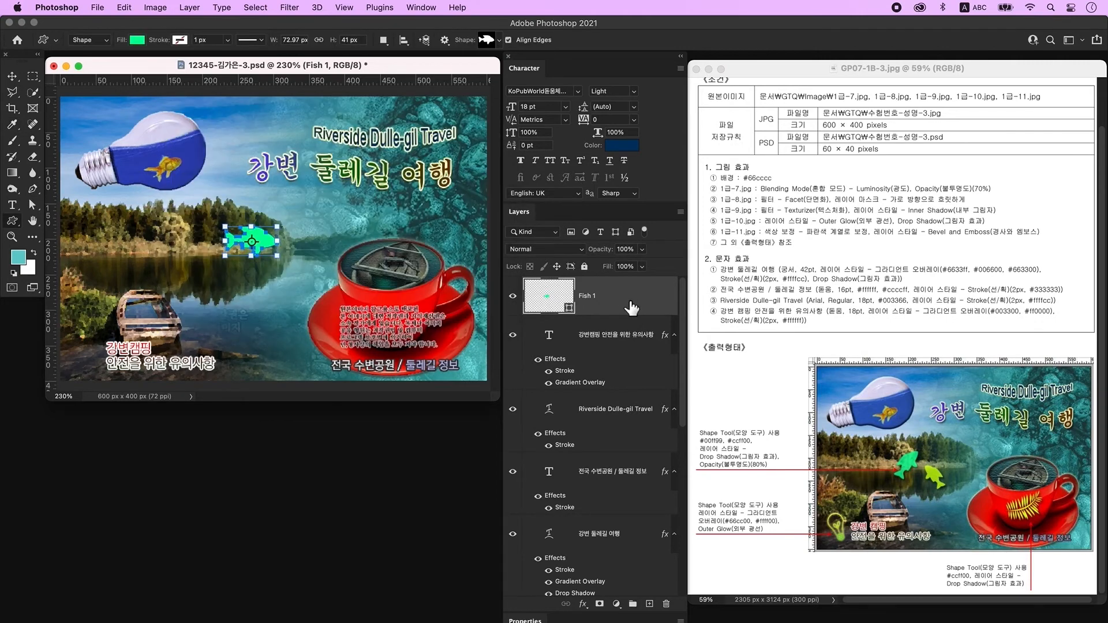
Give the fish a Drop Shadow and set its layer opacity to 80%.
double_click(631, 307)
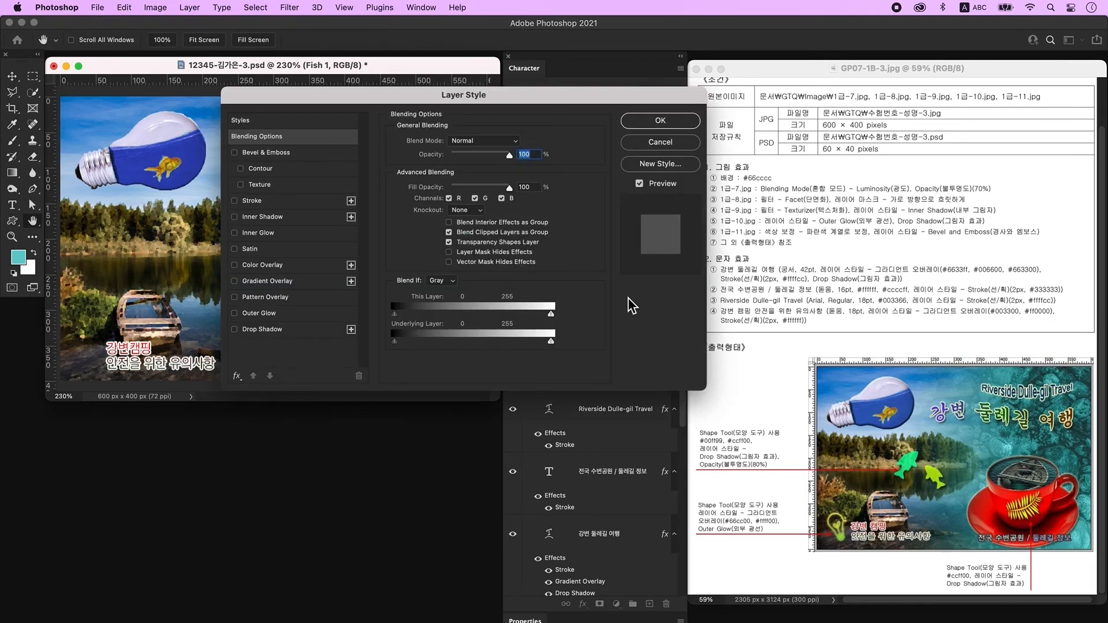
left_click(292, 330)
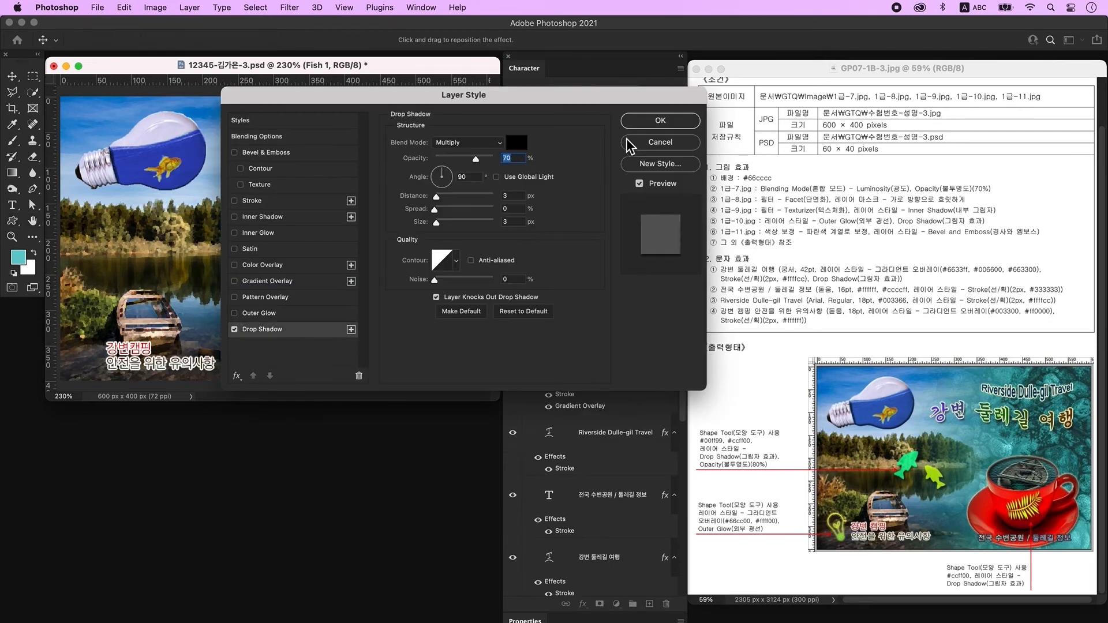
left_click(660, 124)
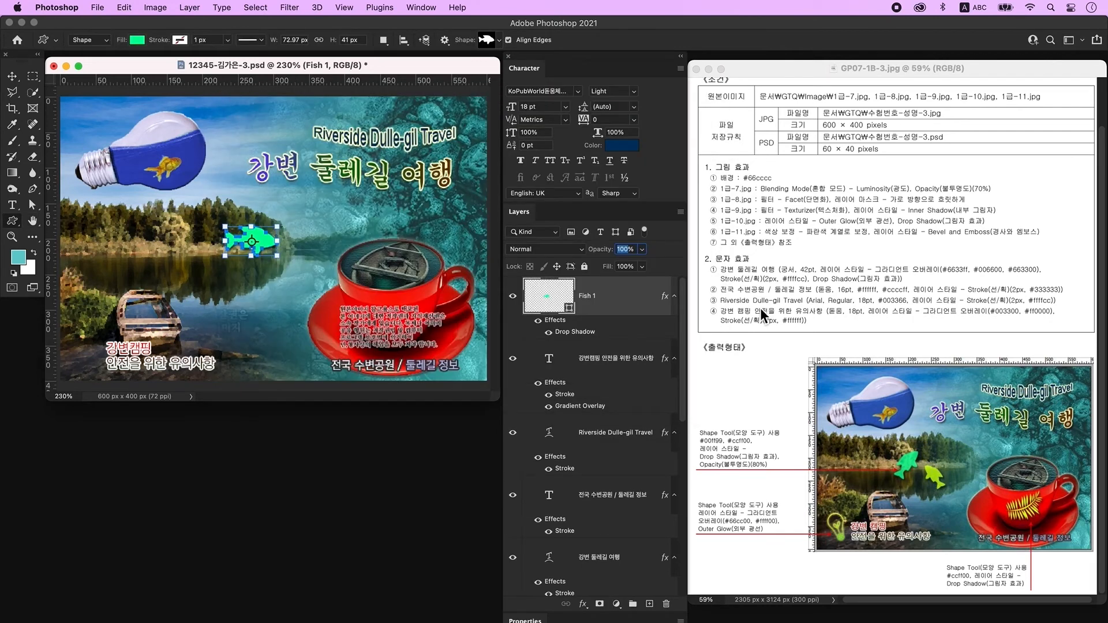
type("80")
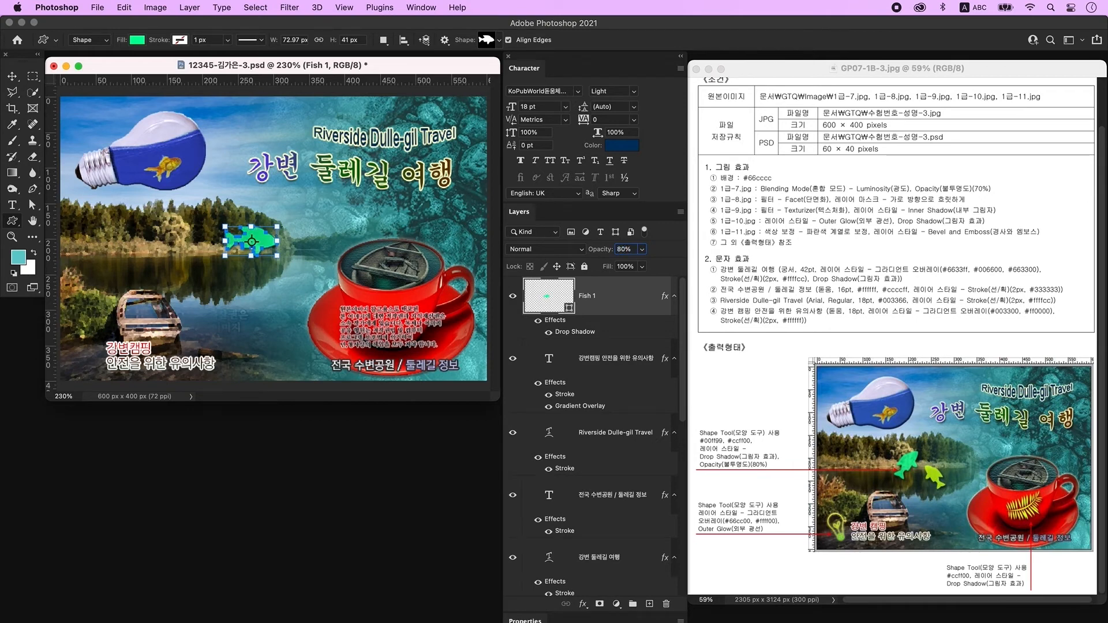
key("super+t")
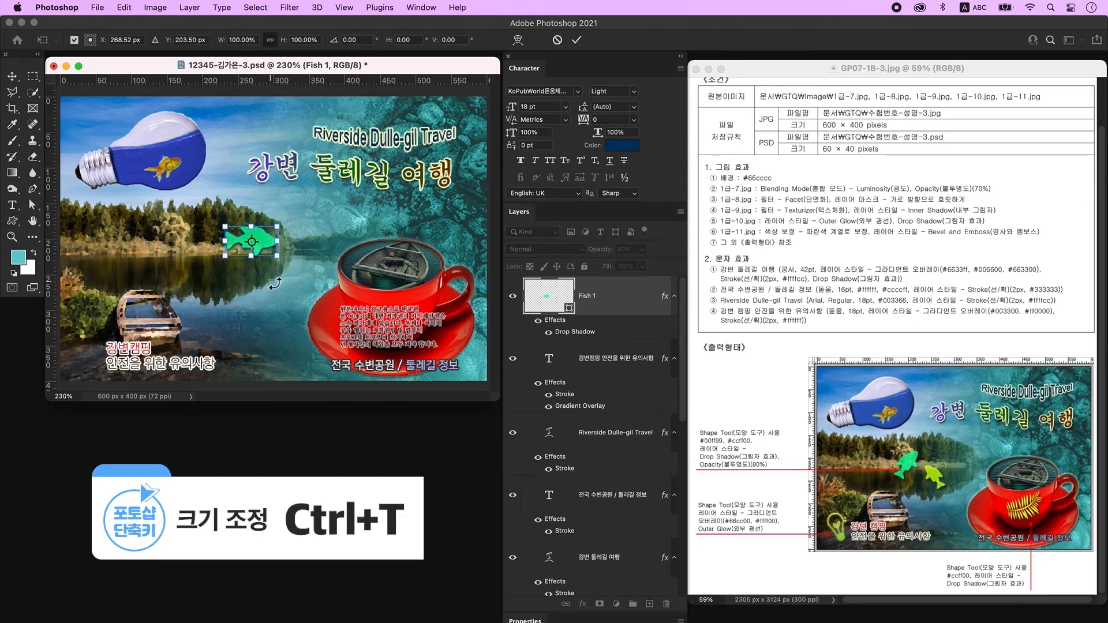
Tilt the fish about -26°, duplicate it, and flip the copy horizontally.
left_click_drag(292, 270, 293, 234)
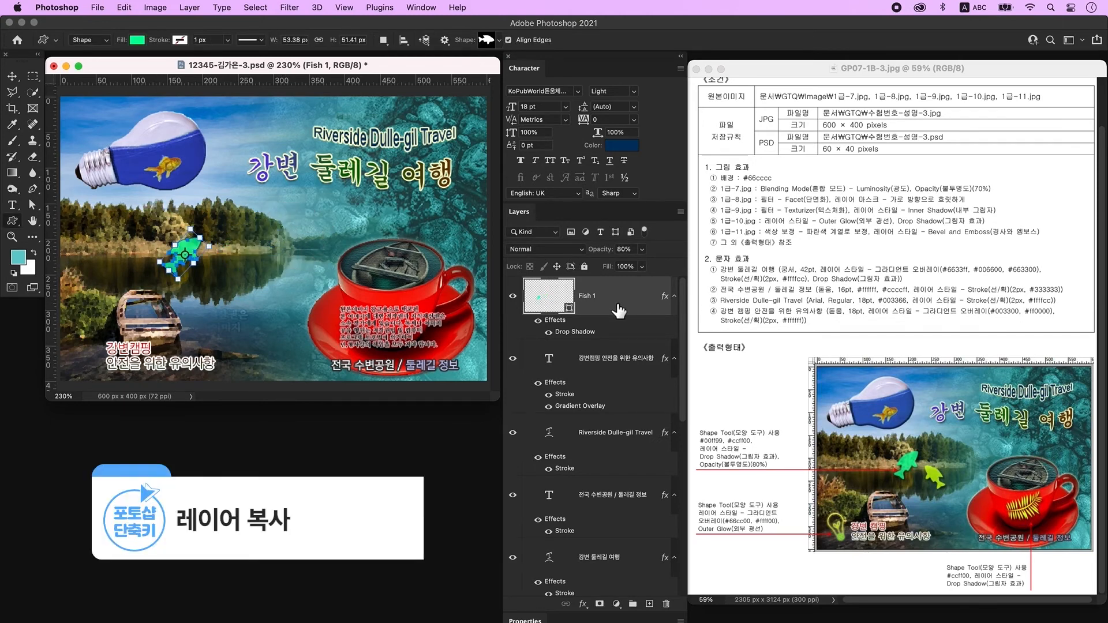
key("super+j")
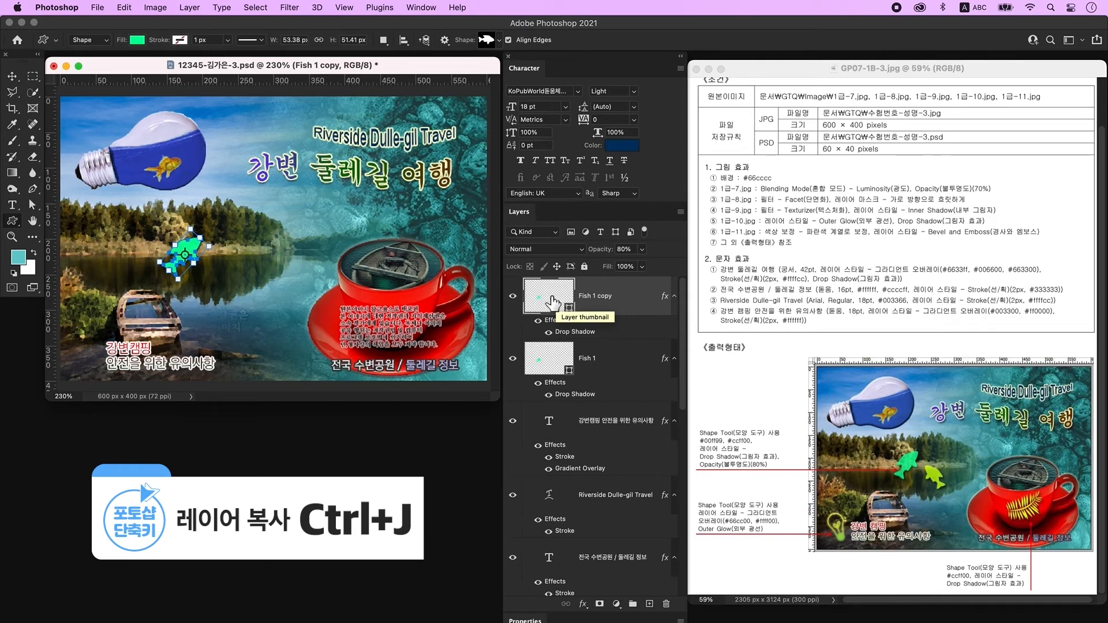
key("super+t")
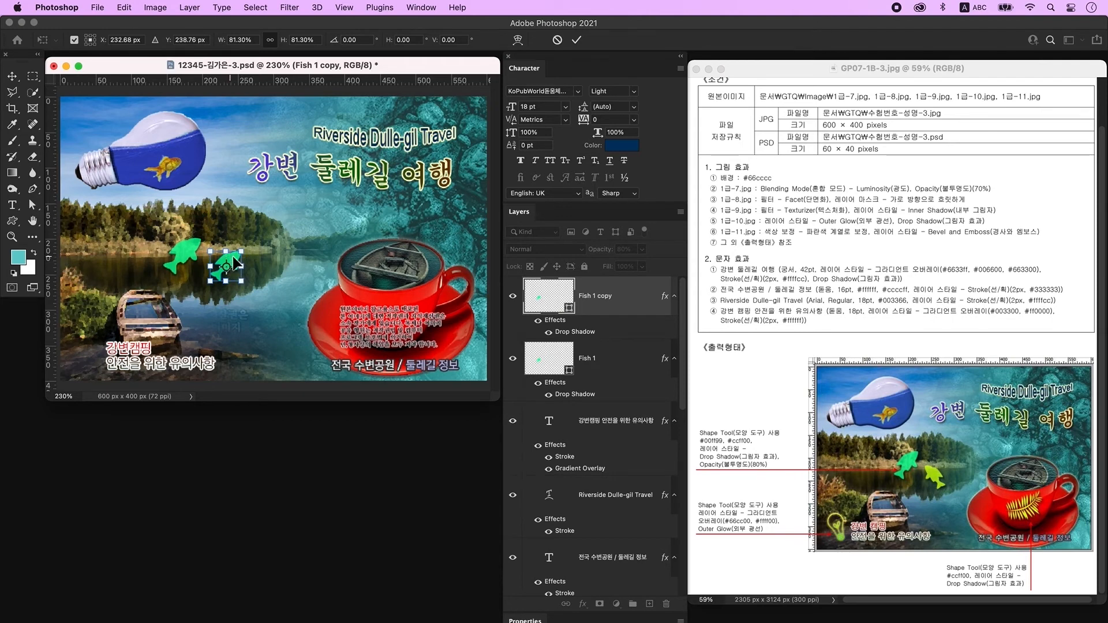
right_click(234, 258)
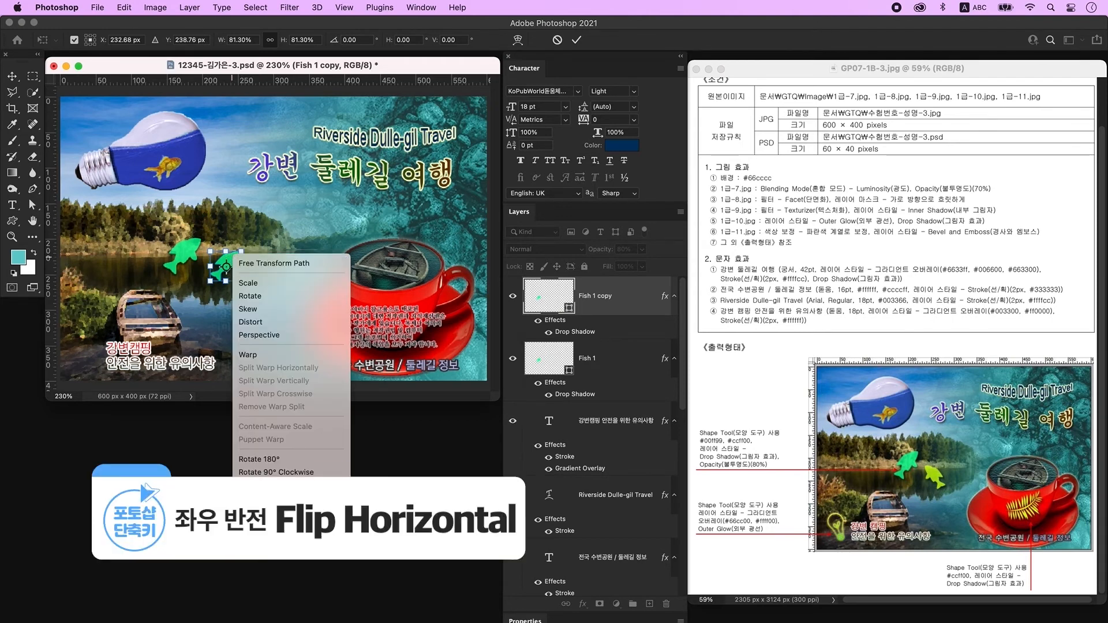
left_click(323, 504)
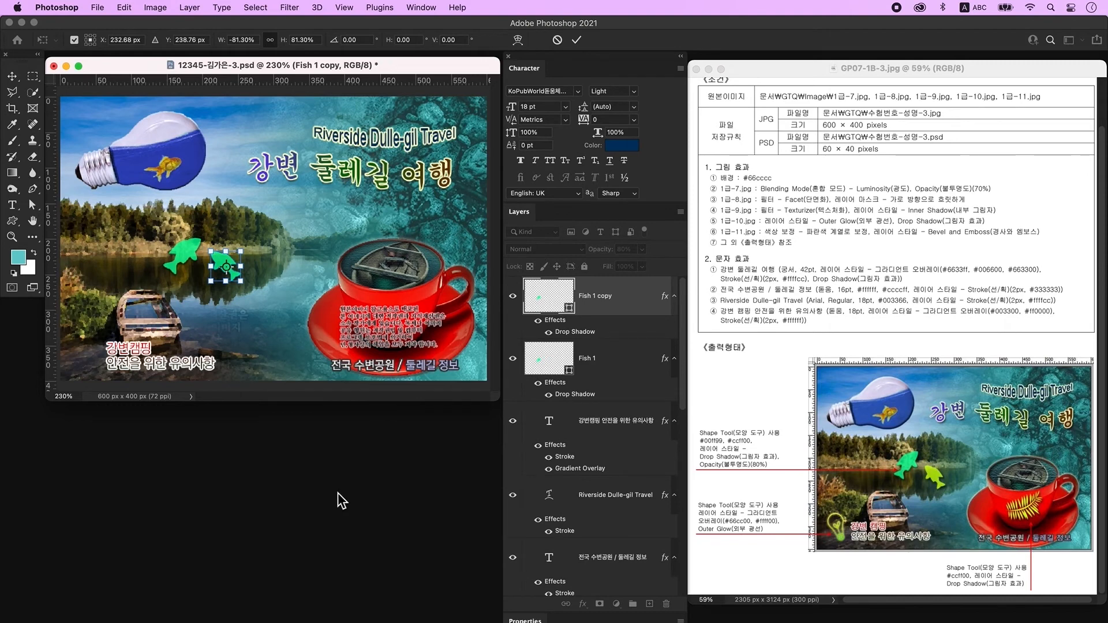
key("Return")
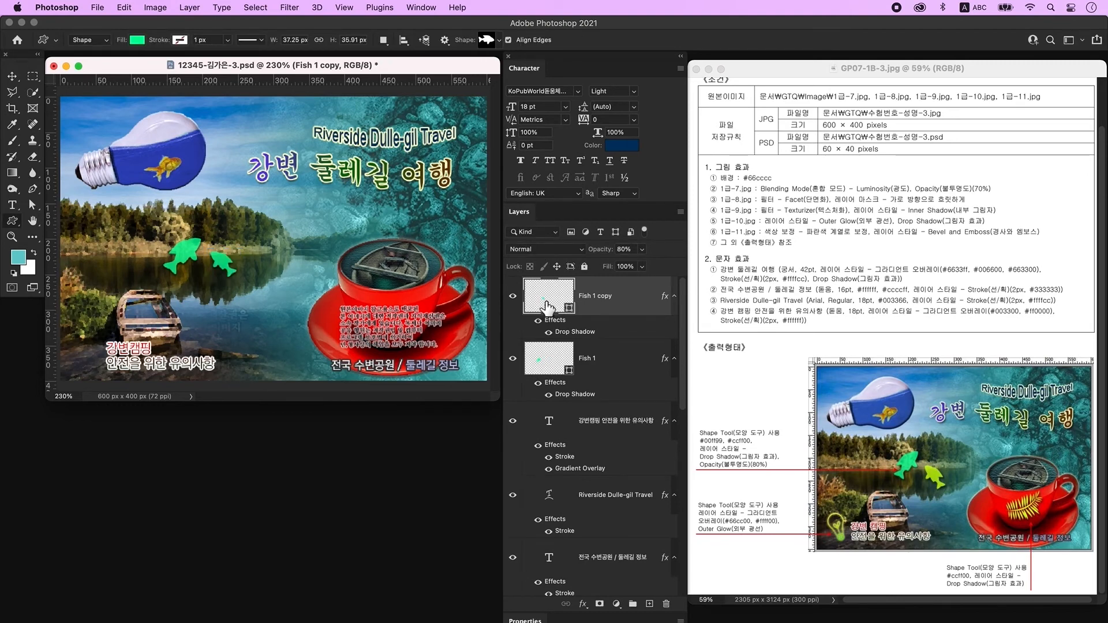
Colour the fish copy yellow-green ccff00 and add a new empty layer.
double_click(547, 305)
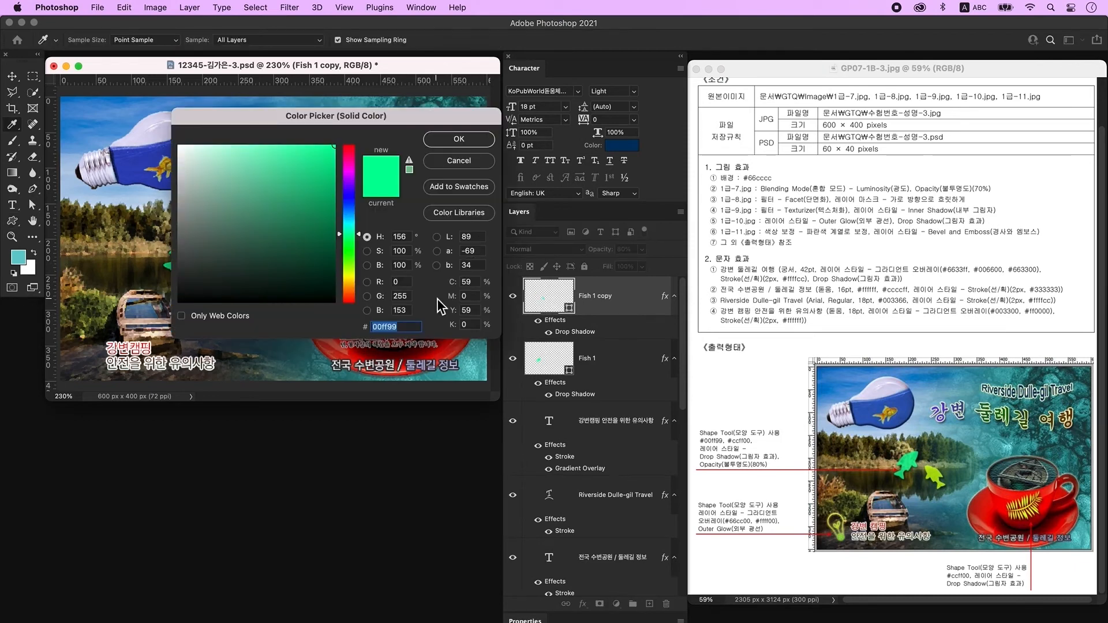
type("ccff00")
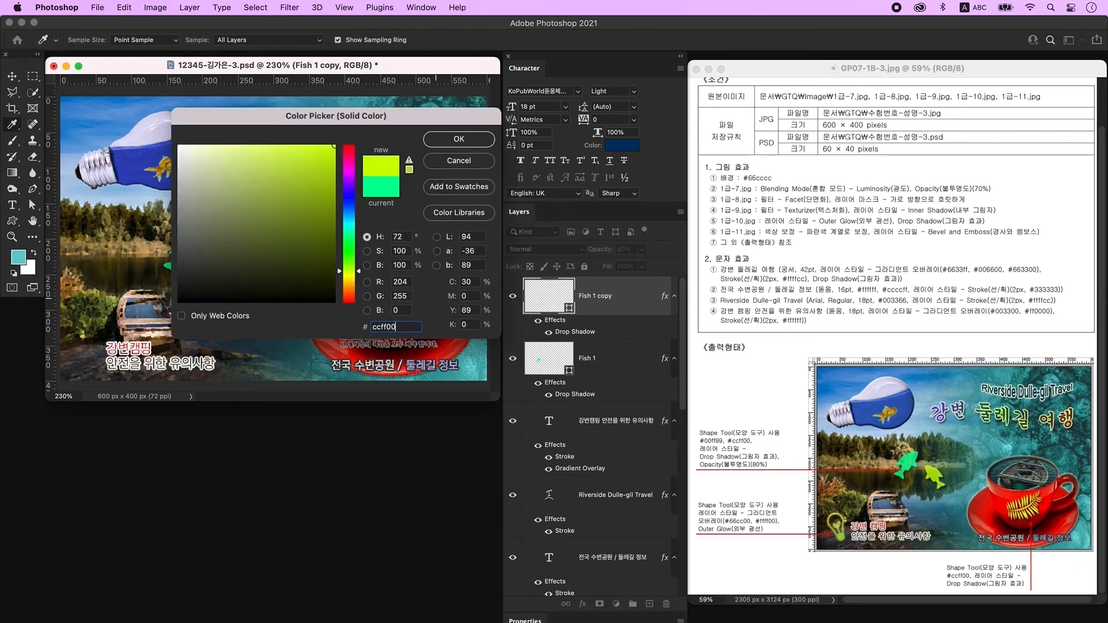
key("Return")
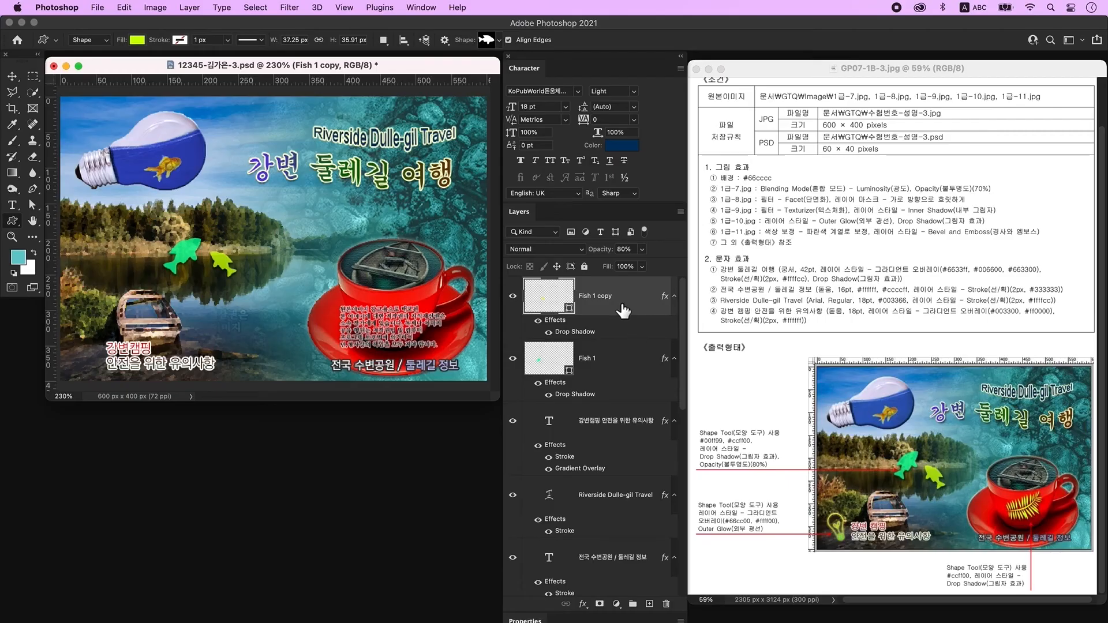
left_click(649, 604)
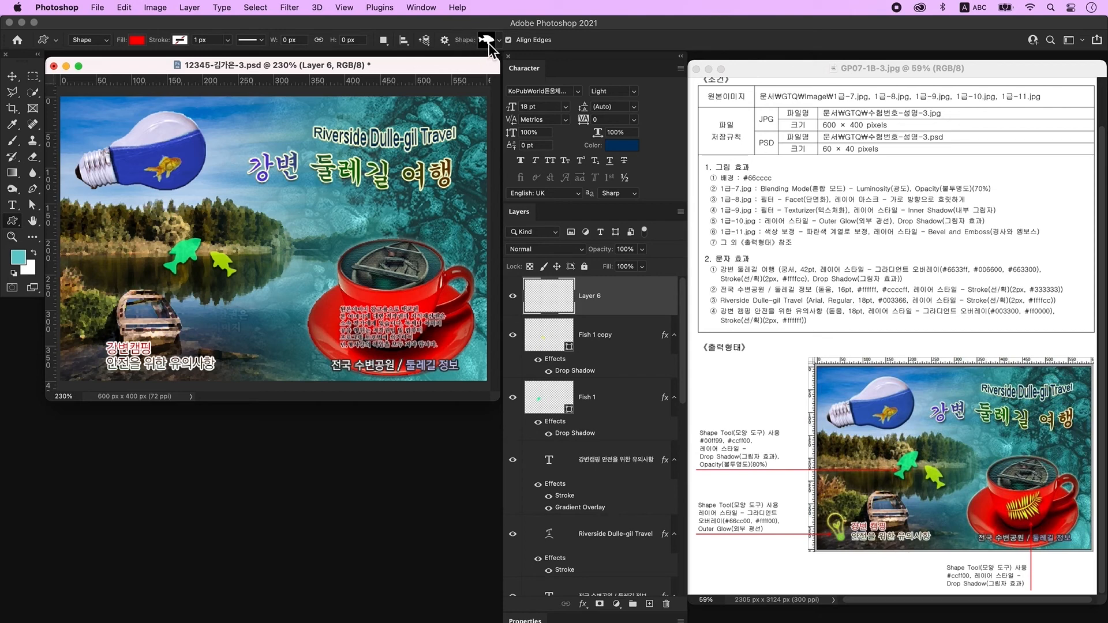
Draw a light bulb shape at the bottom left and add a Gradient Overlay to it.
left_click(487, 39)
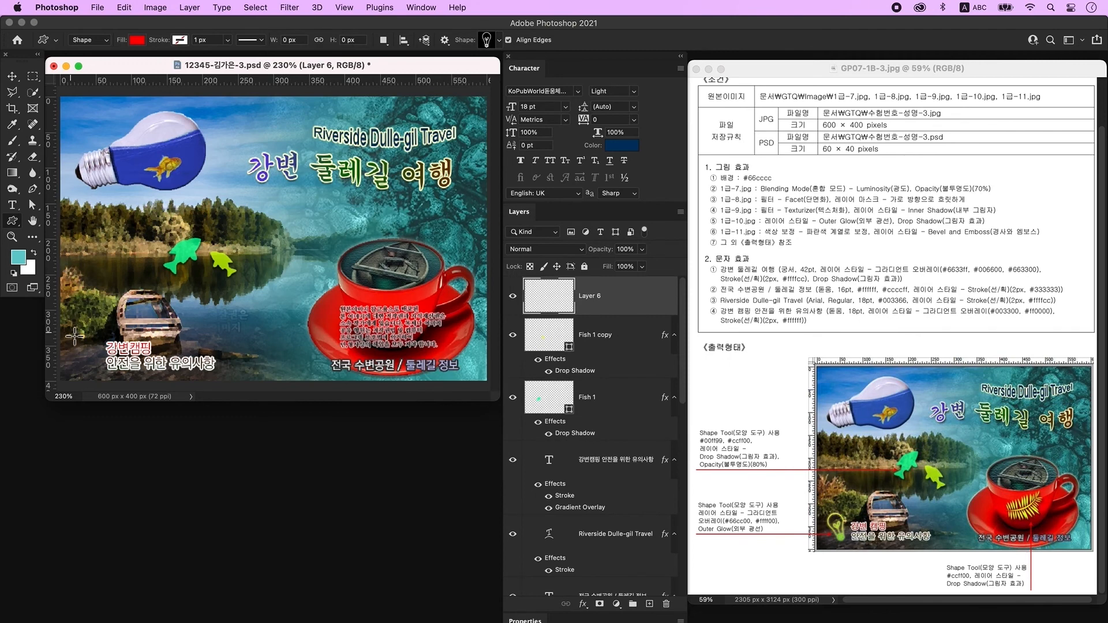
left_click_drag(71, 334, 97, 376)
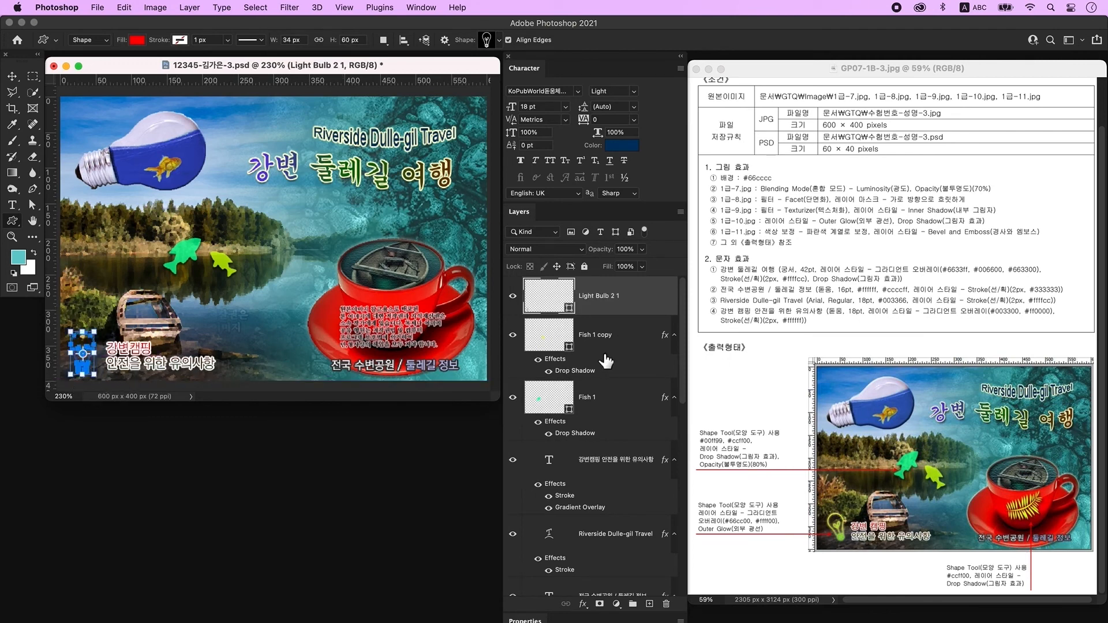
double_click(645, 301)
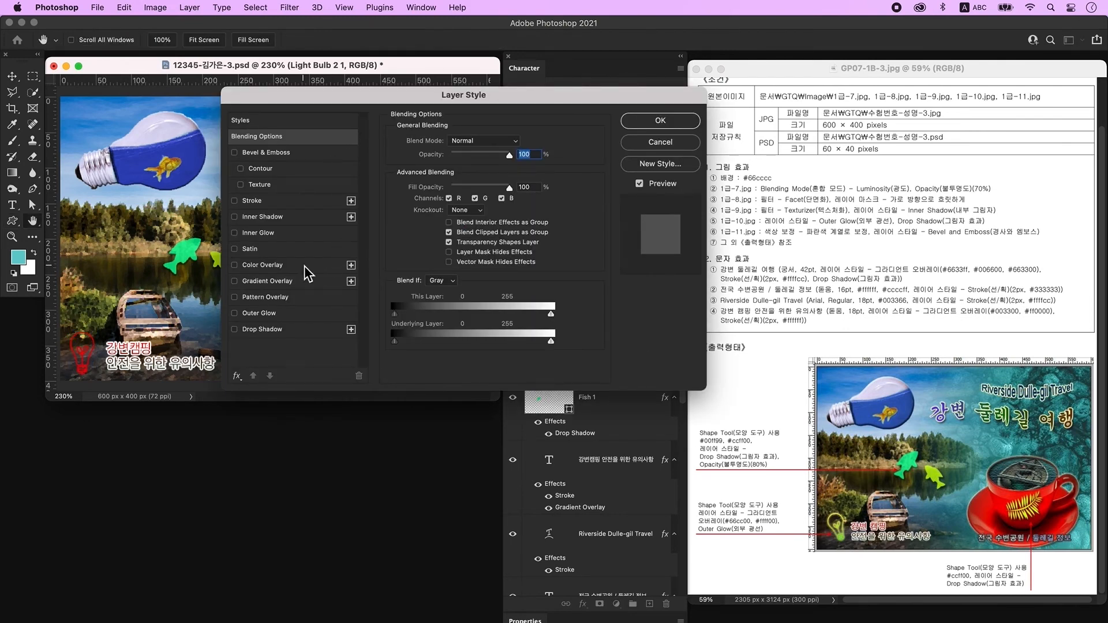
left_click(292, 284)
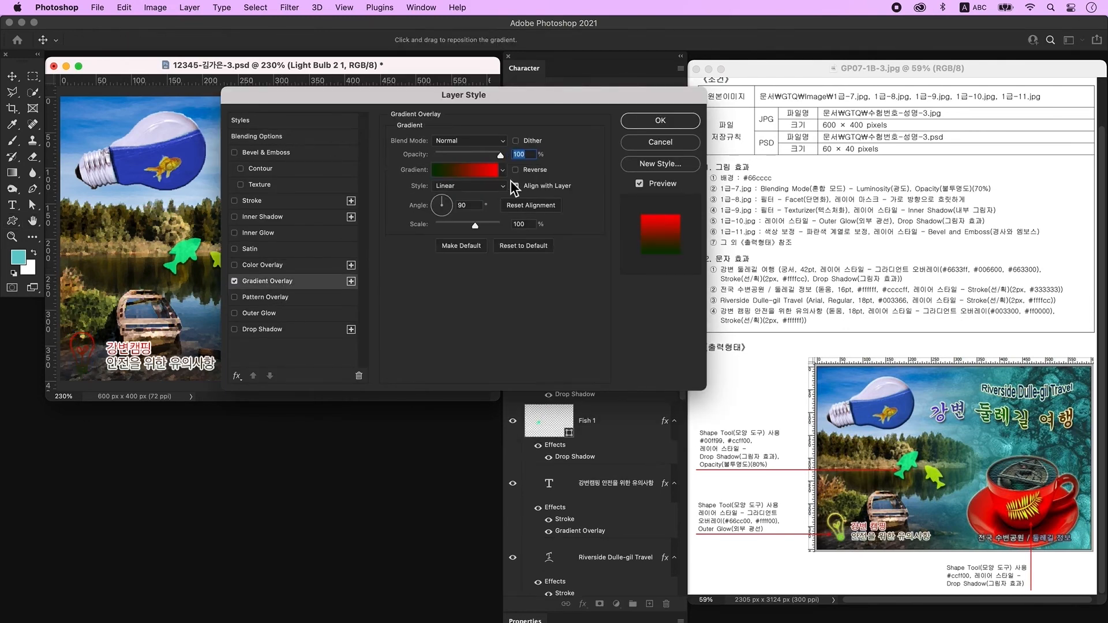
left_click(469, 175)
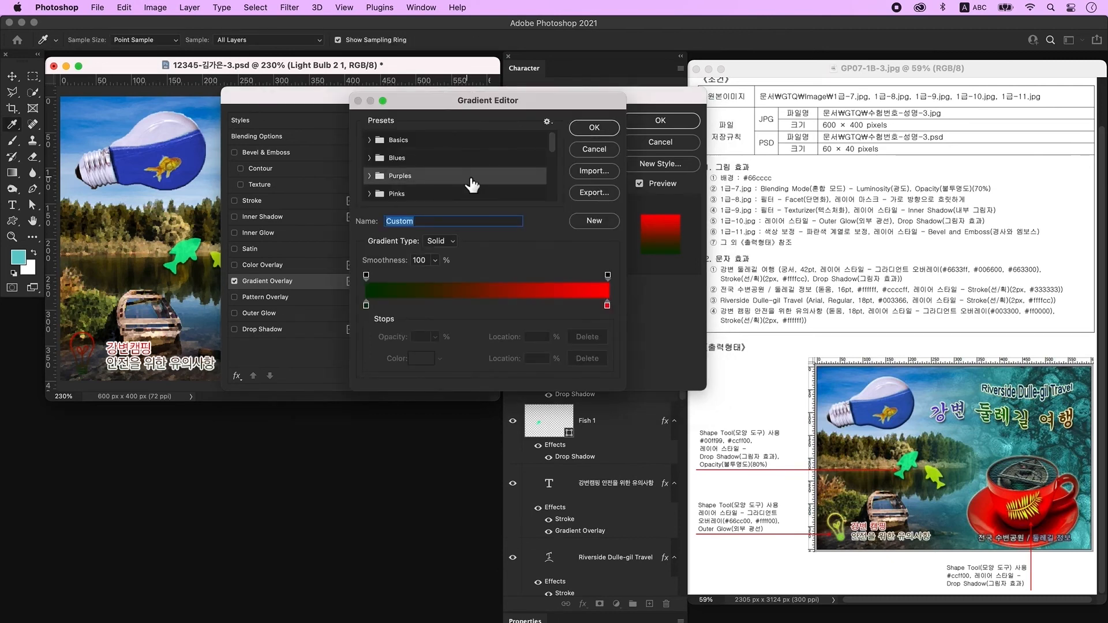
Set the bulb's gradient stops to 66cc00 and ffff00 and add an Outer Glow.
double_click(366, 306)
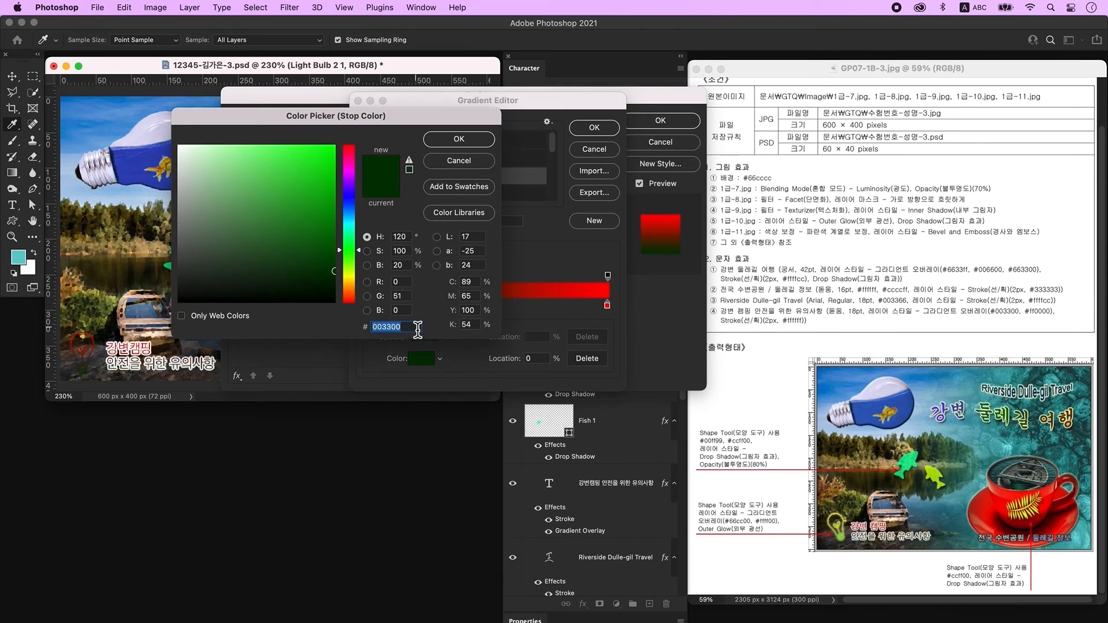
type("66cc00")
key("Return")
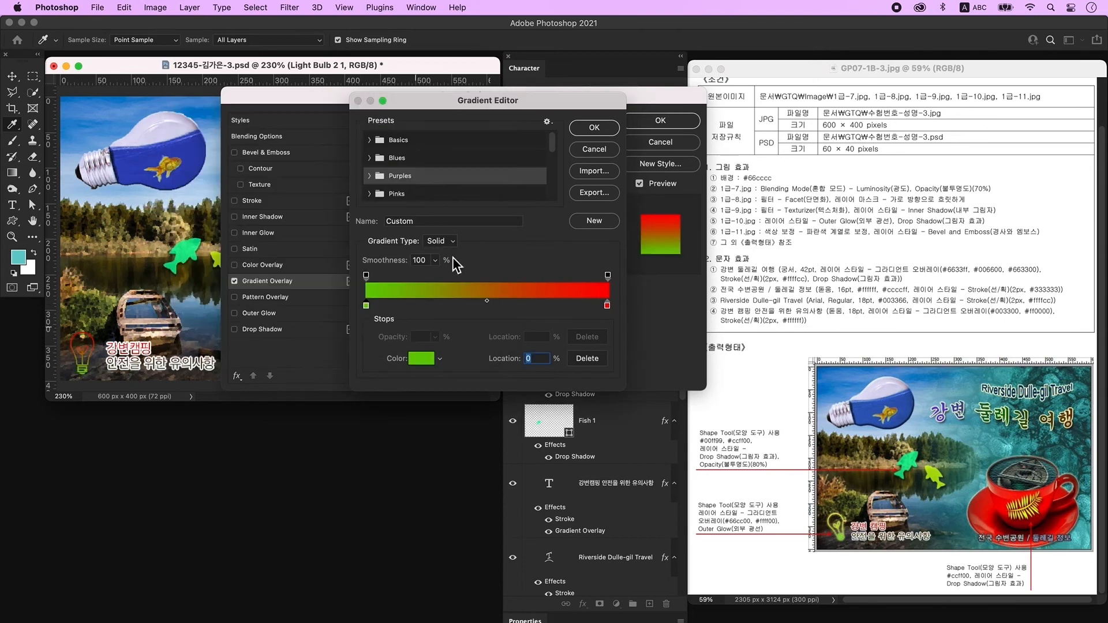
double_click(607, 305)
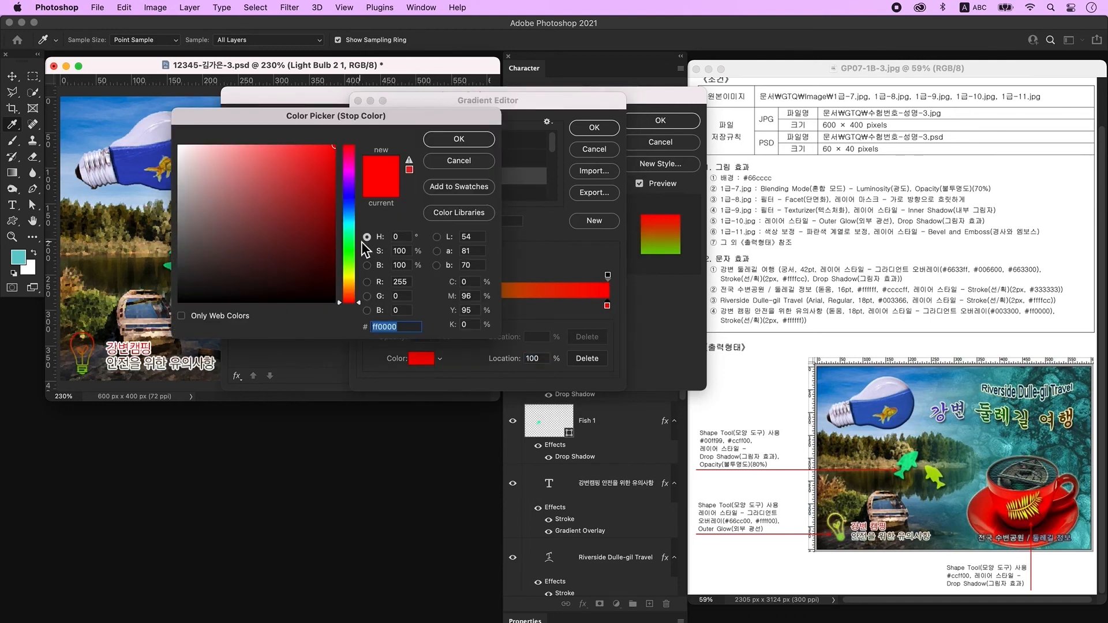
type("ffff00")
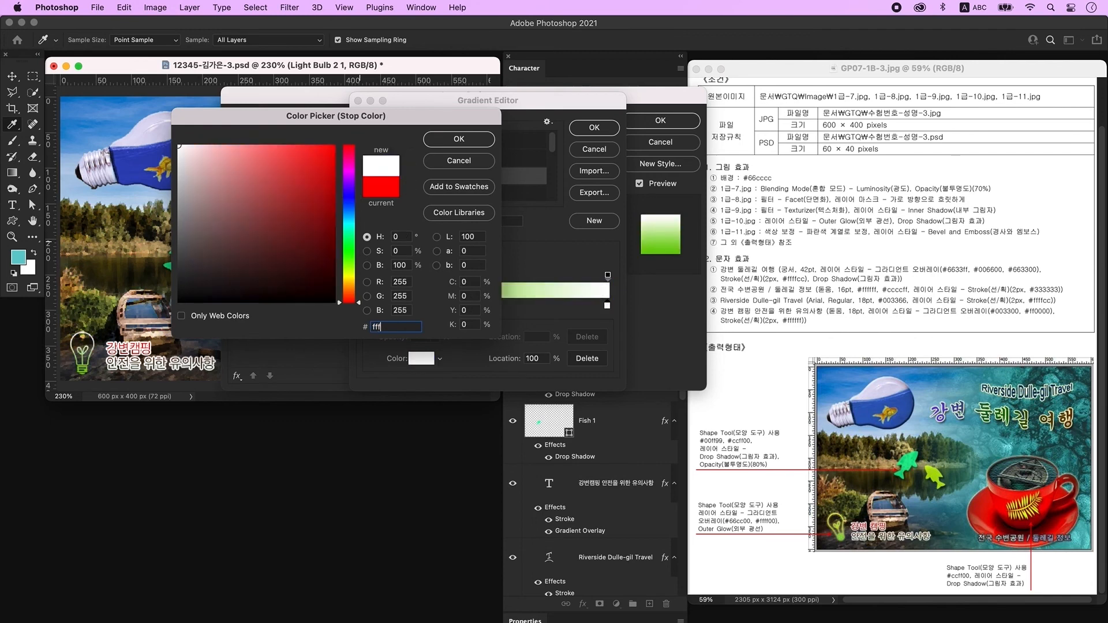
key("Return")
key("Return")
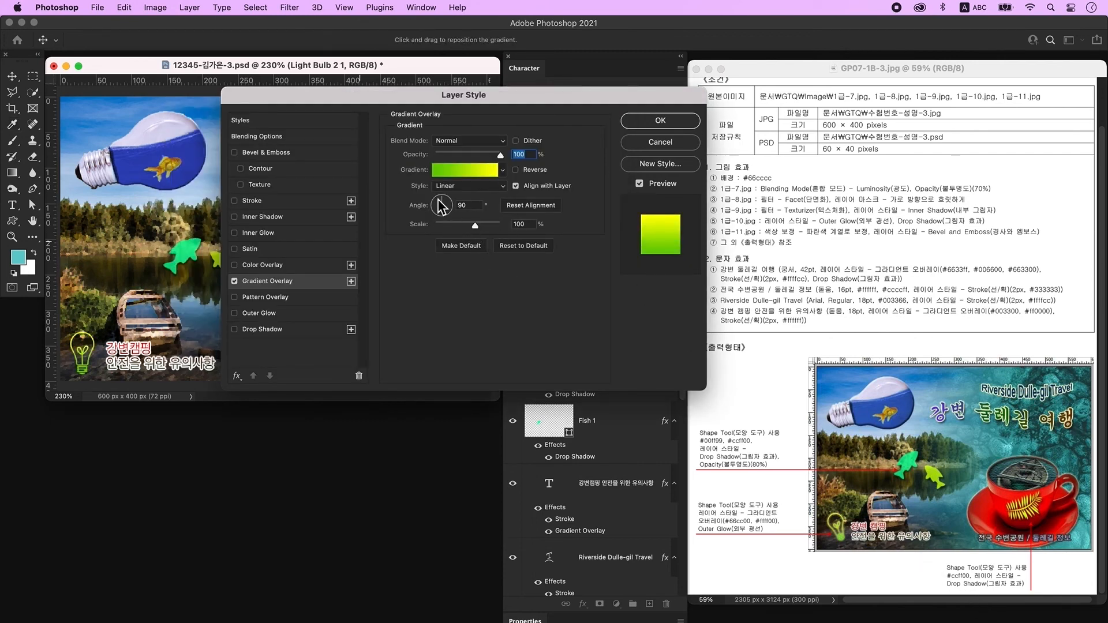
left_click(290, 316)
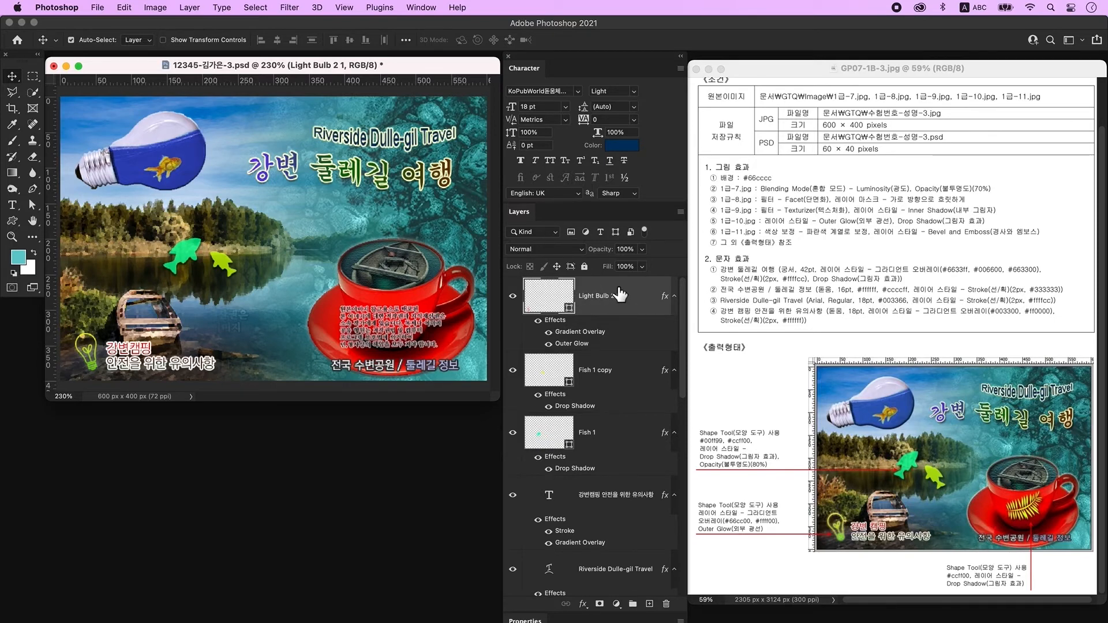
On a new layer, draw a fern custom shape on the red cup.
left_click(650, 604)
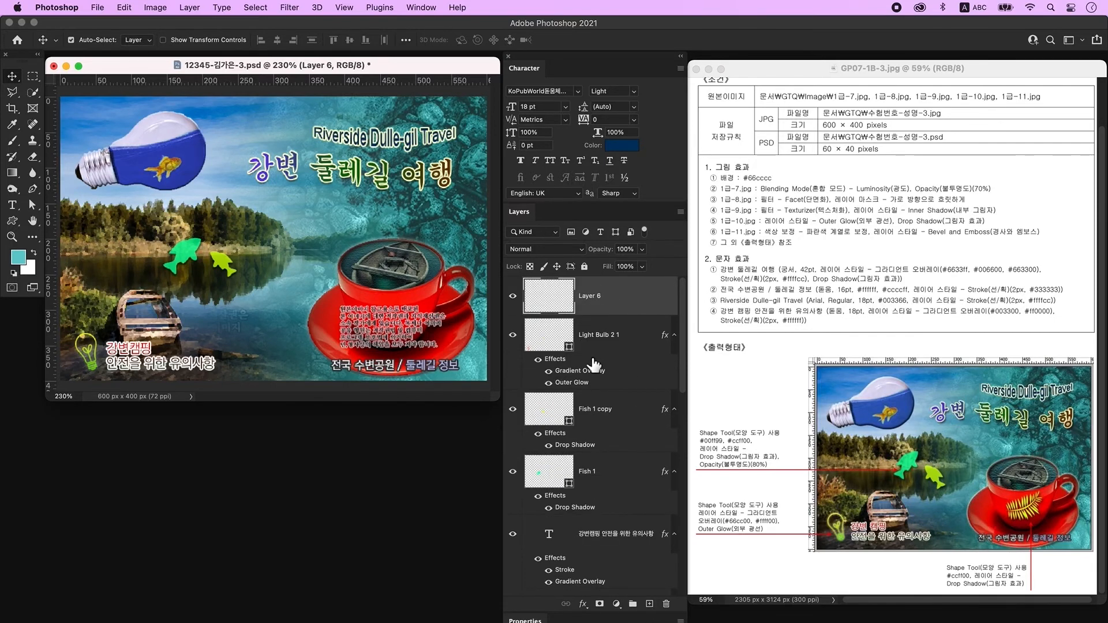
left_click(13, 223)
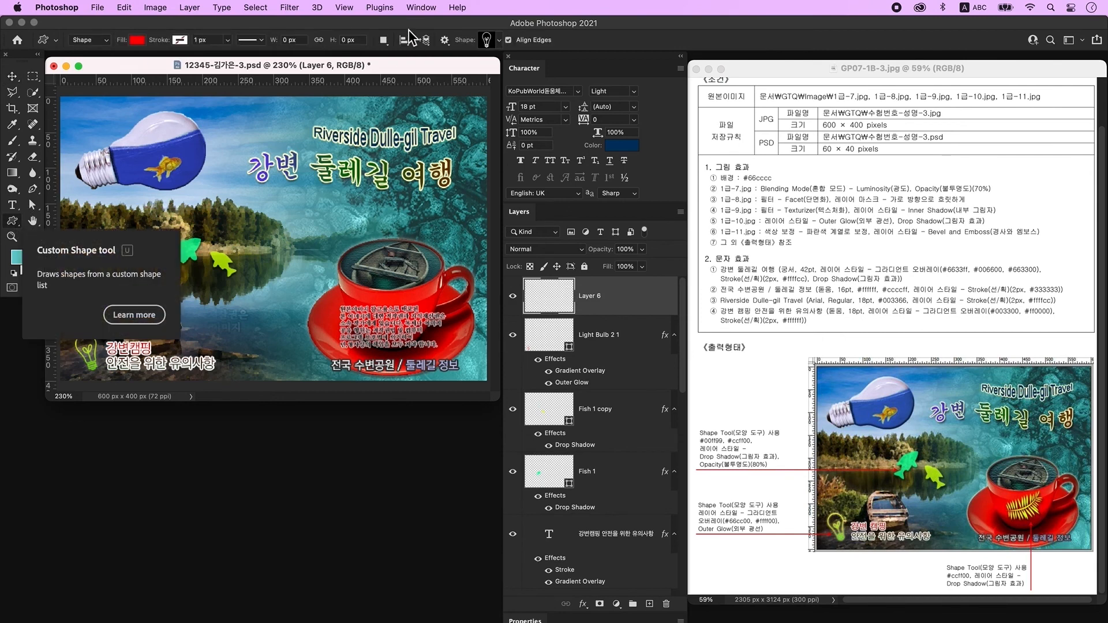
left_click(495, 41)
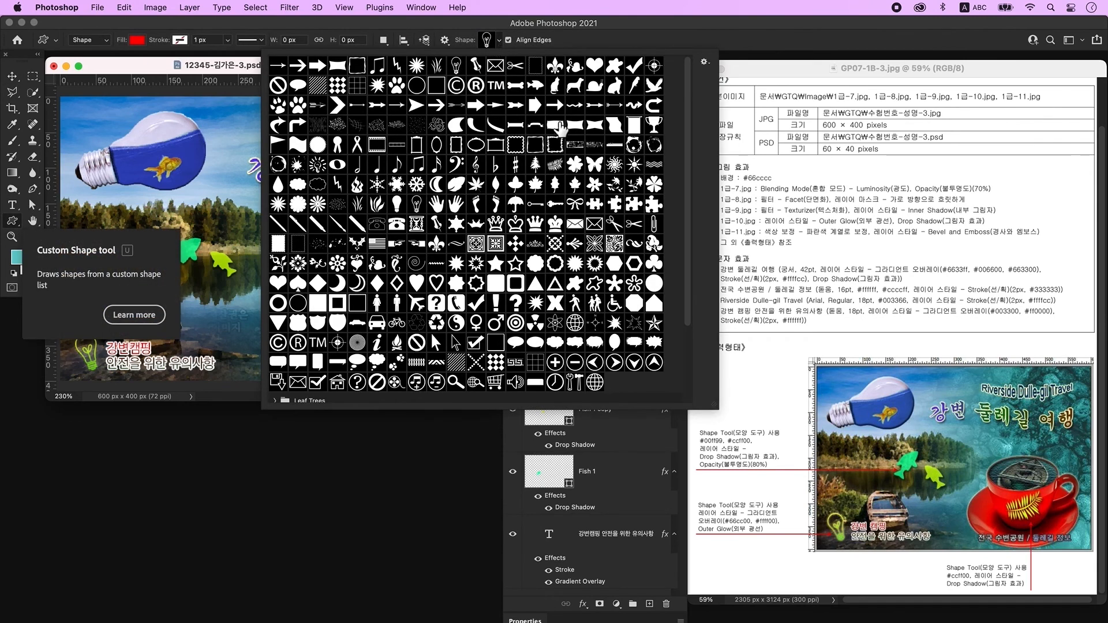
left_click(555, 165)
left_click(220, 68)
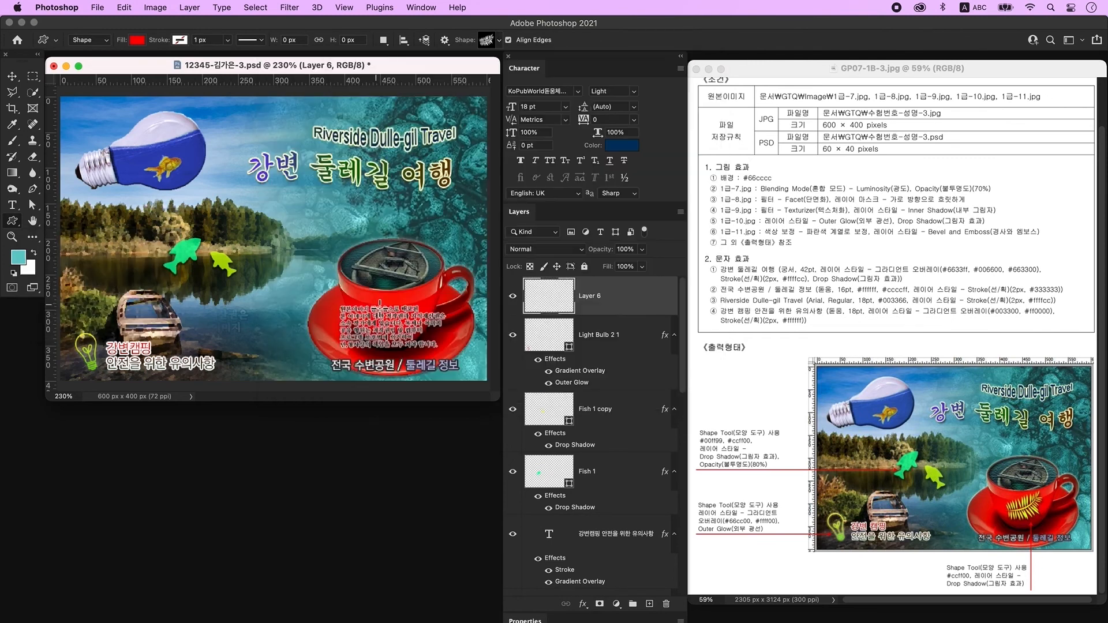
left_click_drag(363, 292, 422, 345)
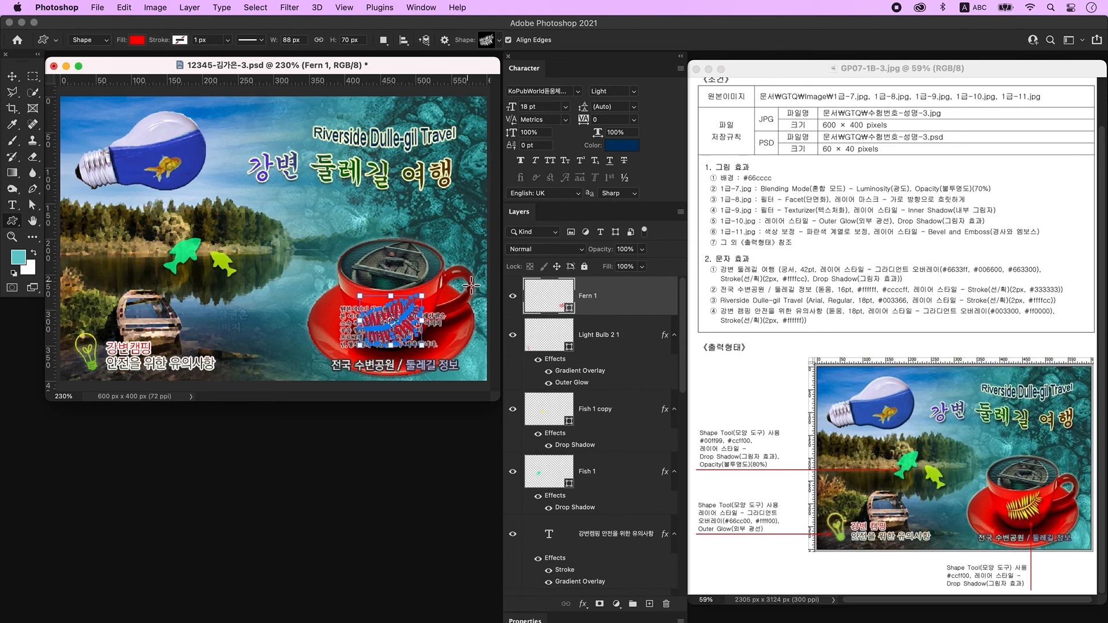
Fill the fern with ccff00, add a Drop Shadow, and adjust its size with Free Transform.
double_click(552, 303)
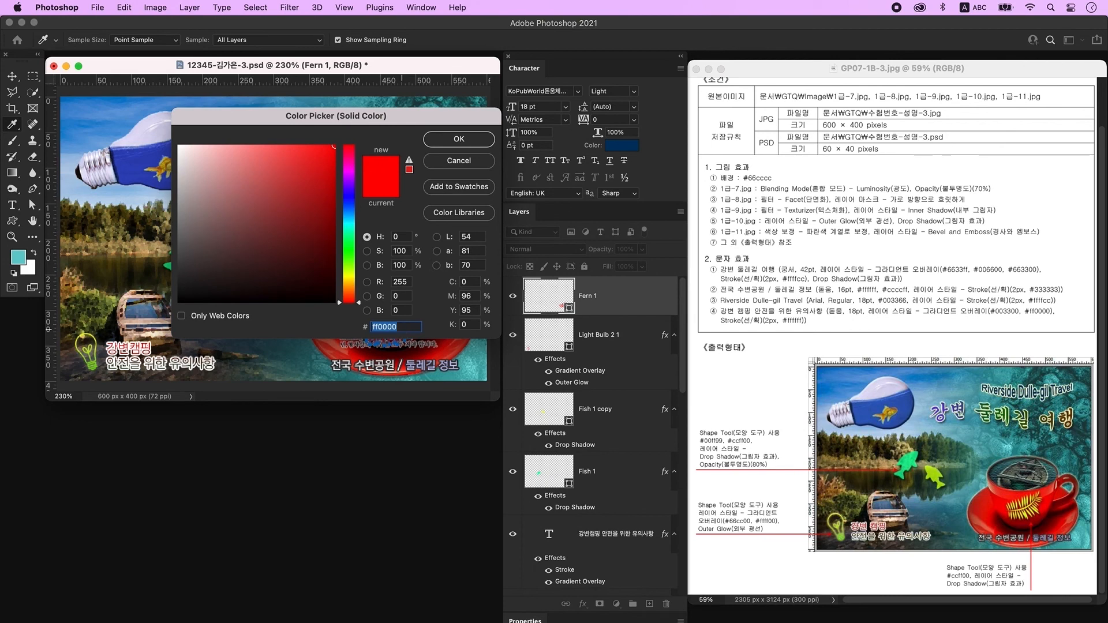
type("ccff00")
key("Return")
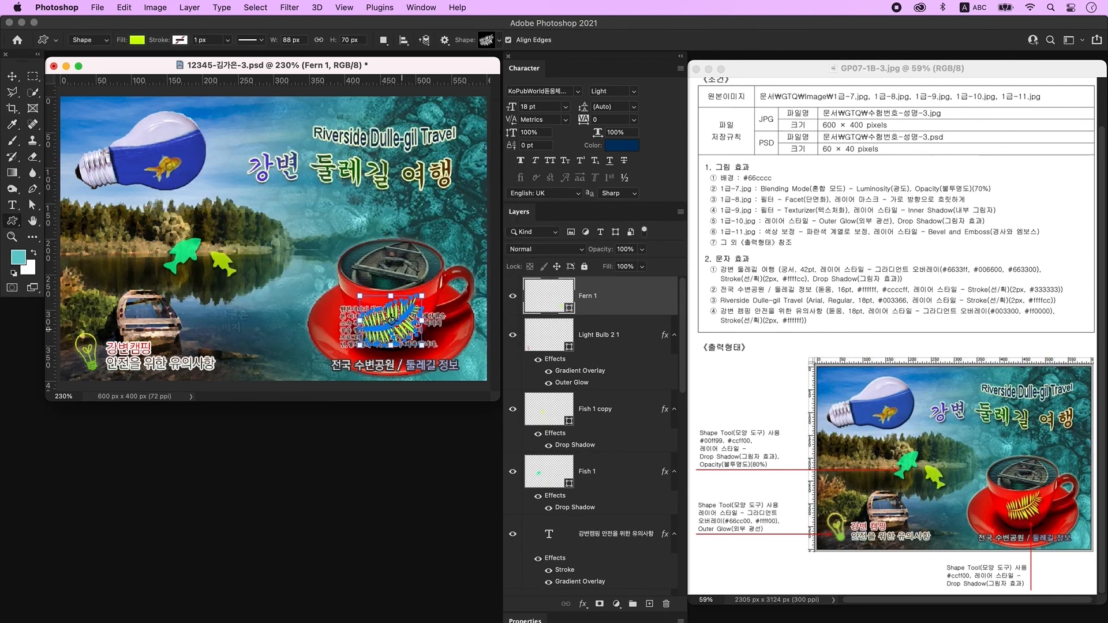
double_click(644, 304)
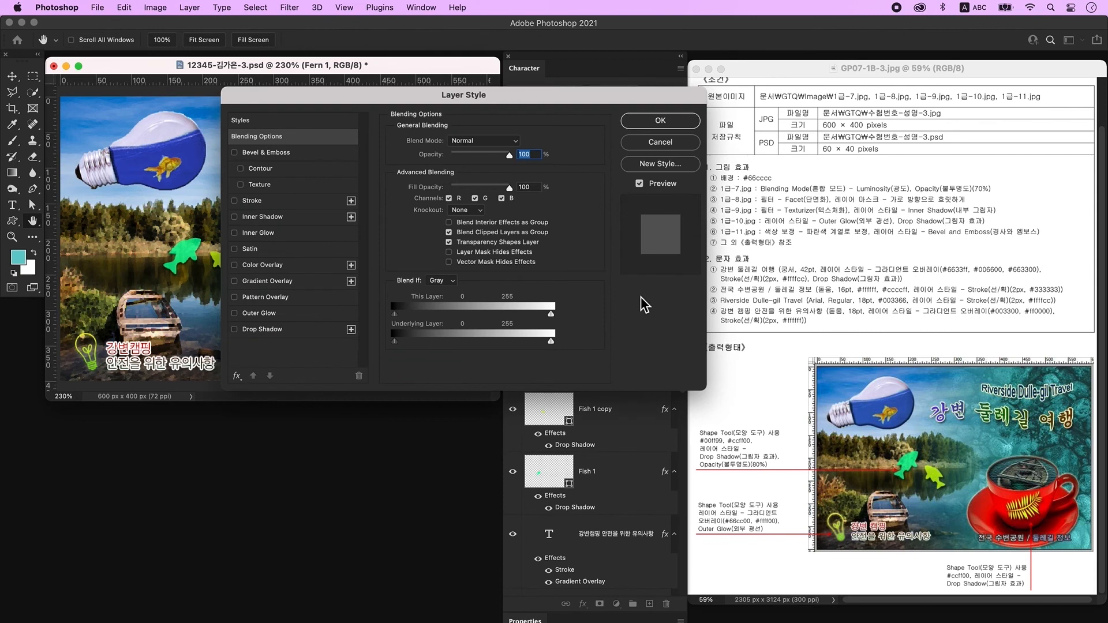
left_click(275, 331)
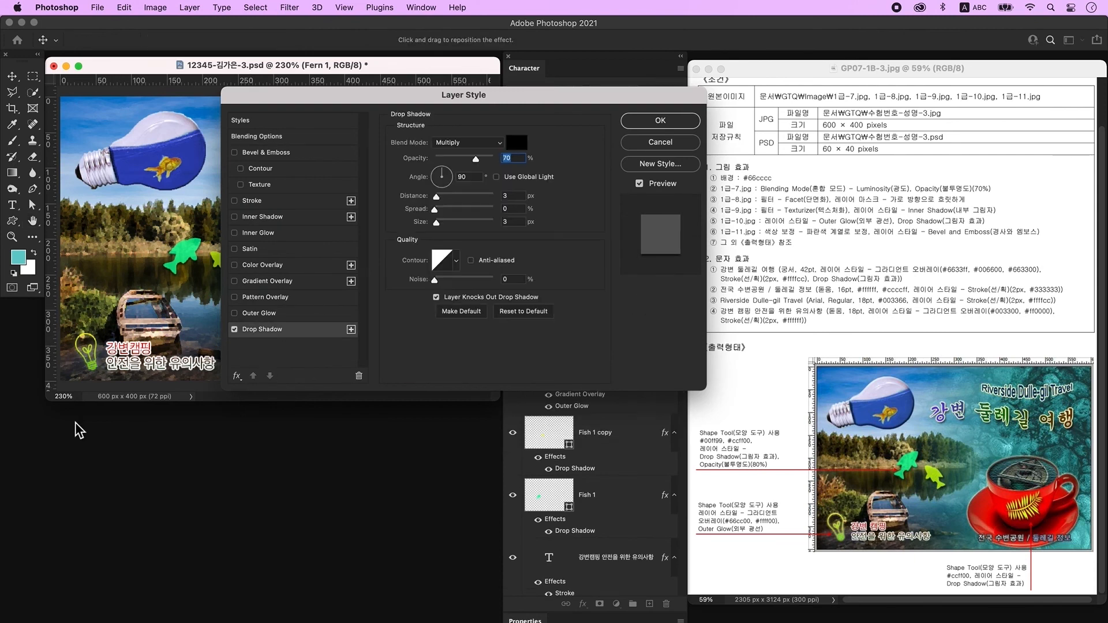
left_click(659, 122)
key("super+t")
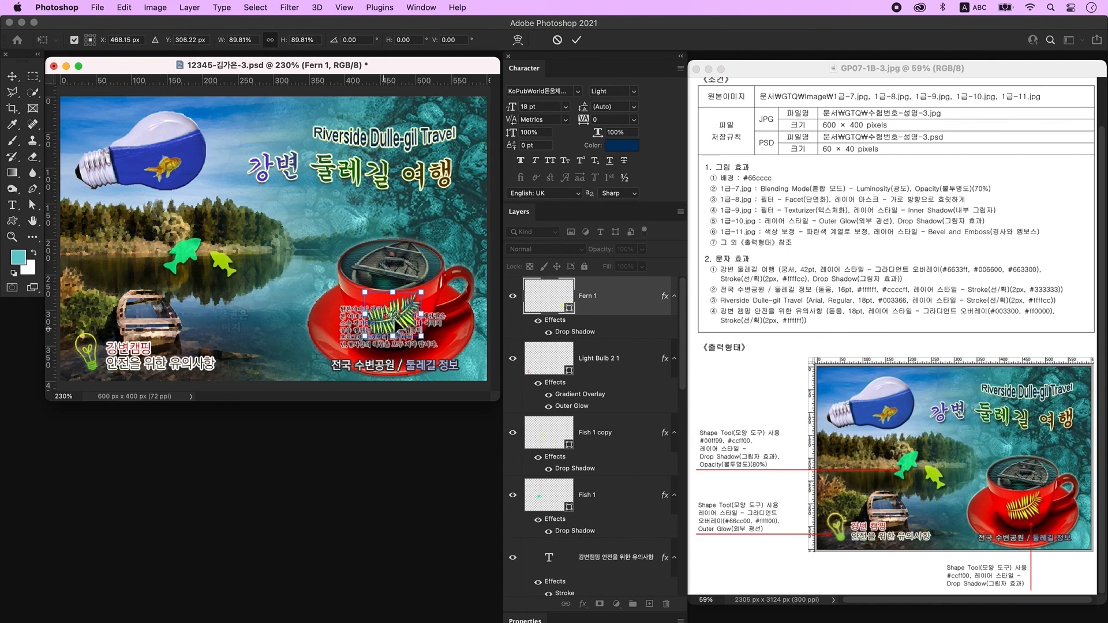
key("Return")
left_click(413, 378)
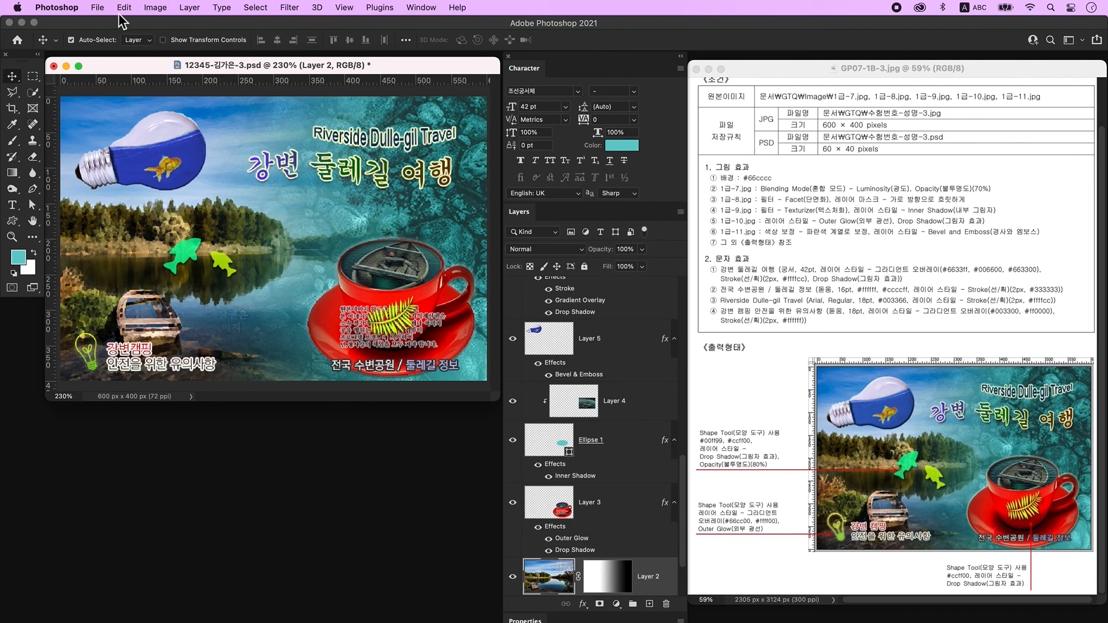
Save a JPEG copy of the composite to the computer at Maximum quality 12.
left_click(97, 7)
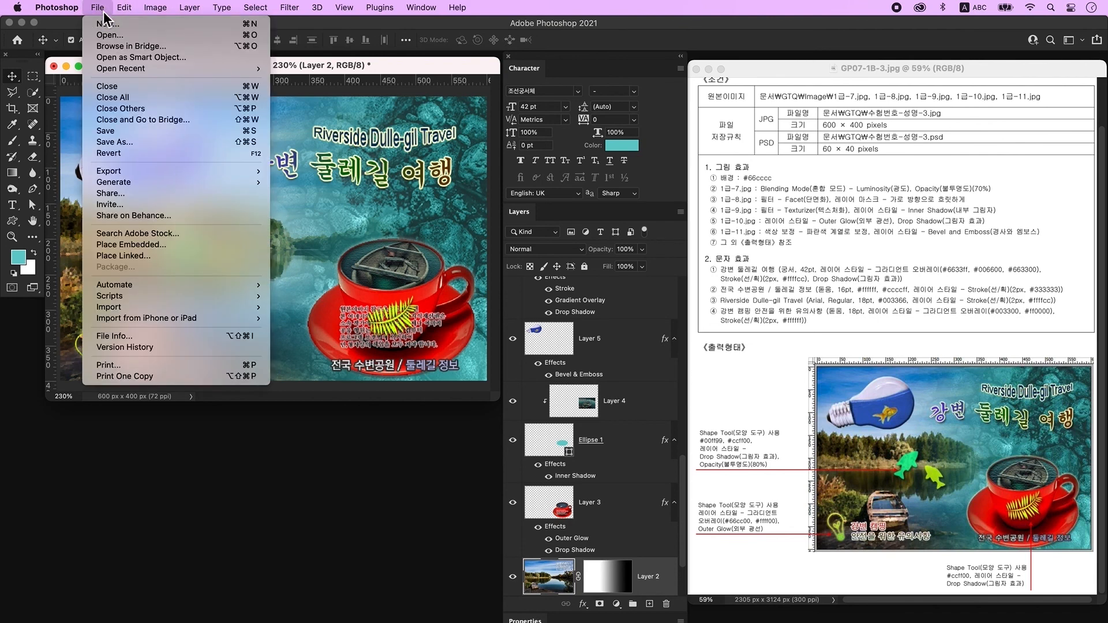
left_click(135, 142)
left_click(634, 455)
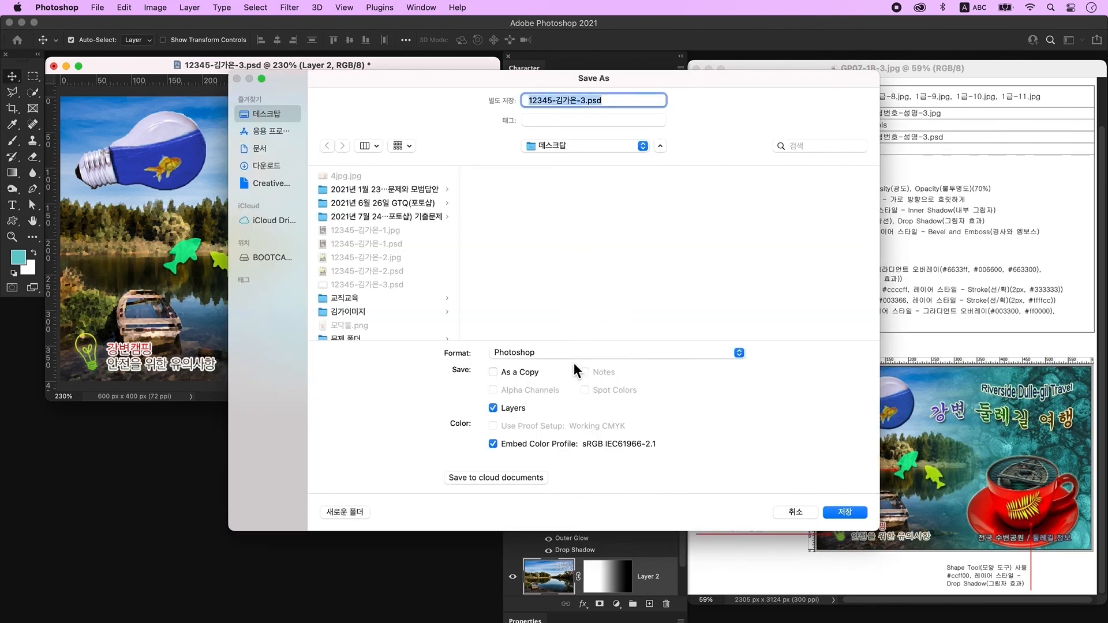
left_click(553, 353)
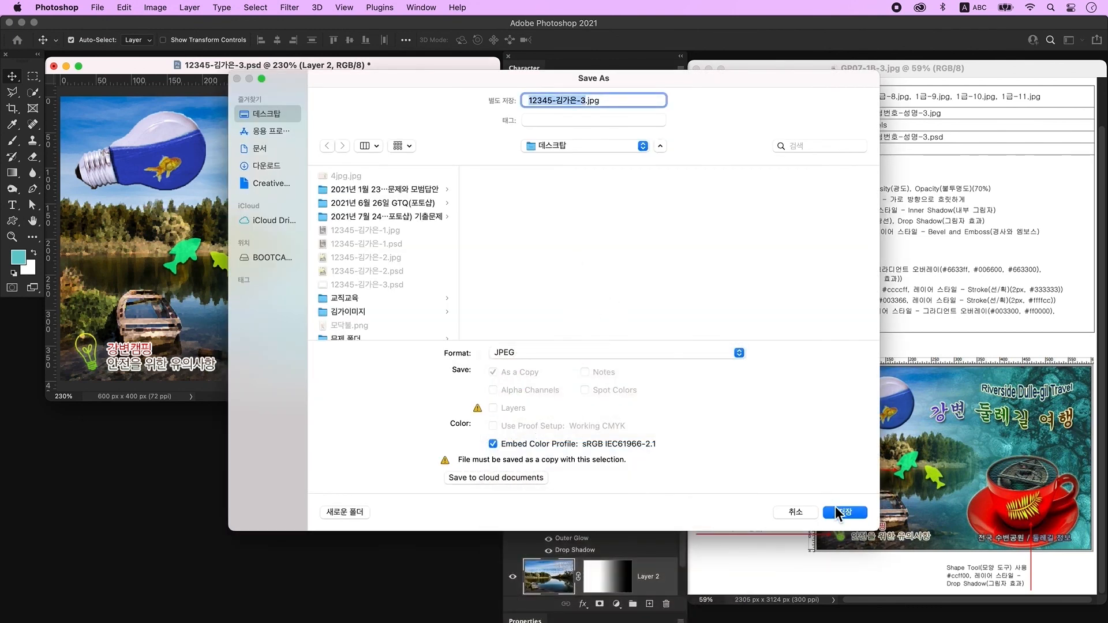
left_click(838, 512)
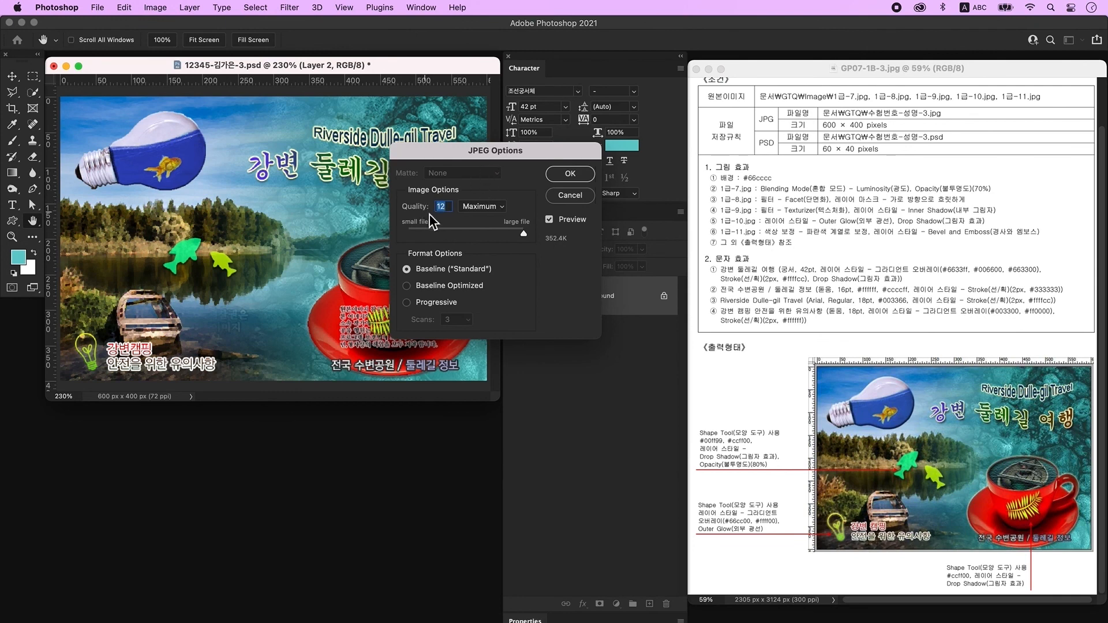
left_click(566, 178)
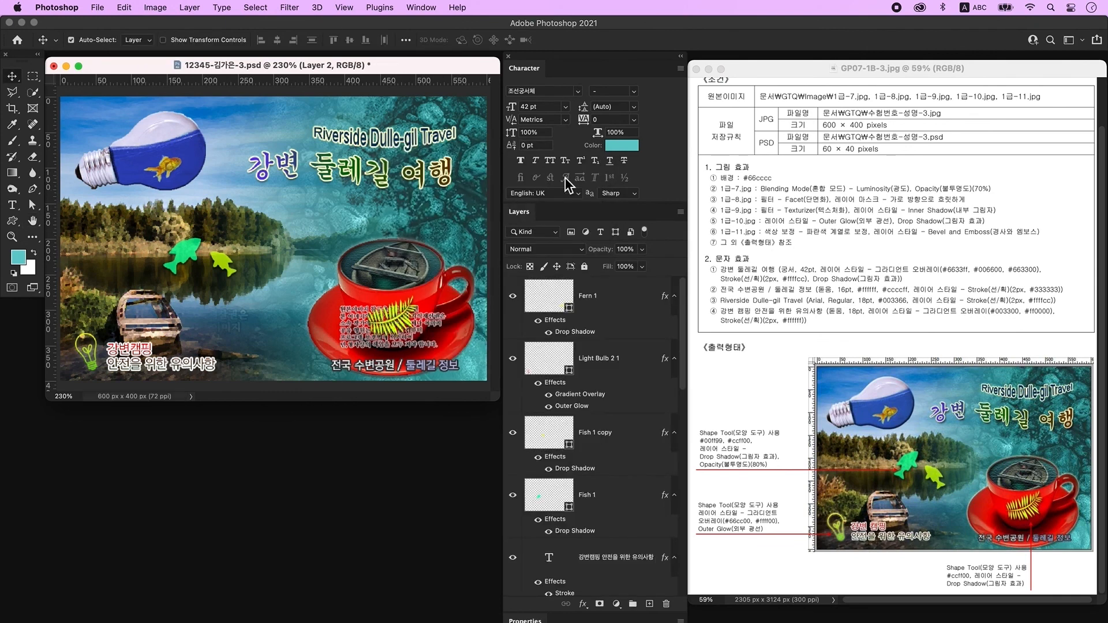
Resize the image to 60 px wide (60 × 40 px), then save the composite as a PSD.
left_click(155, 7)
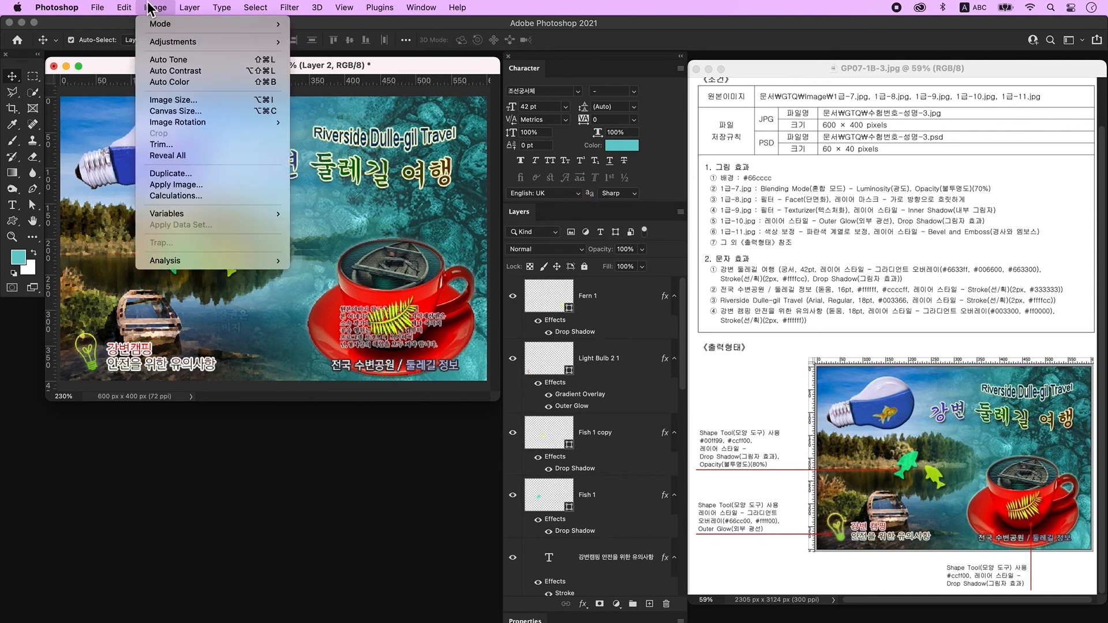
left_click(206, 101)
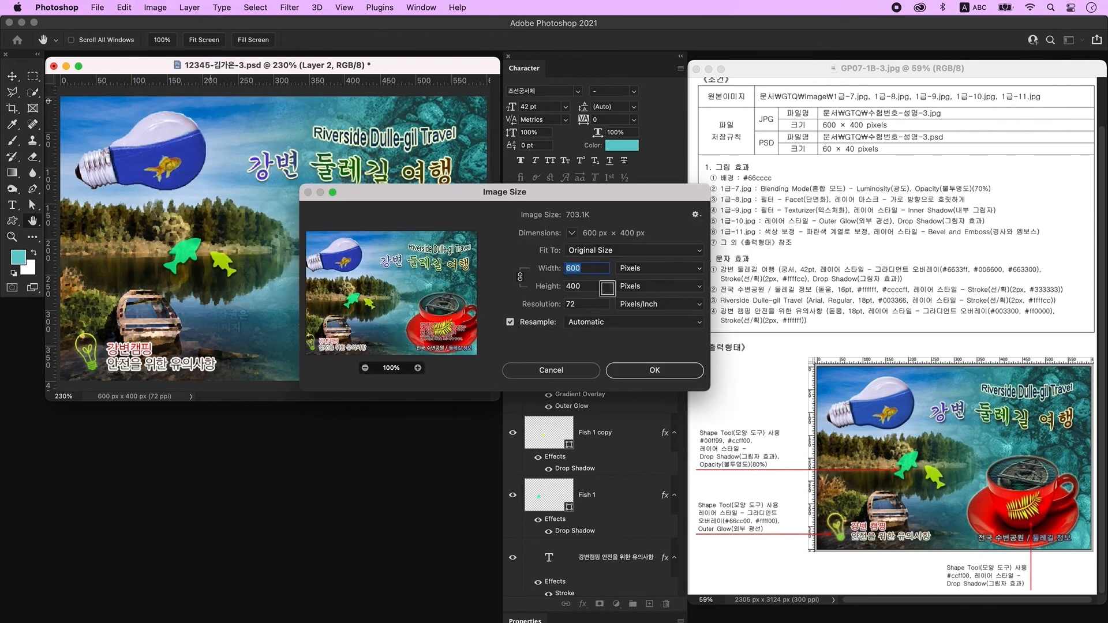
type("60")
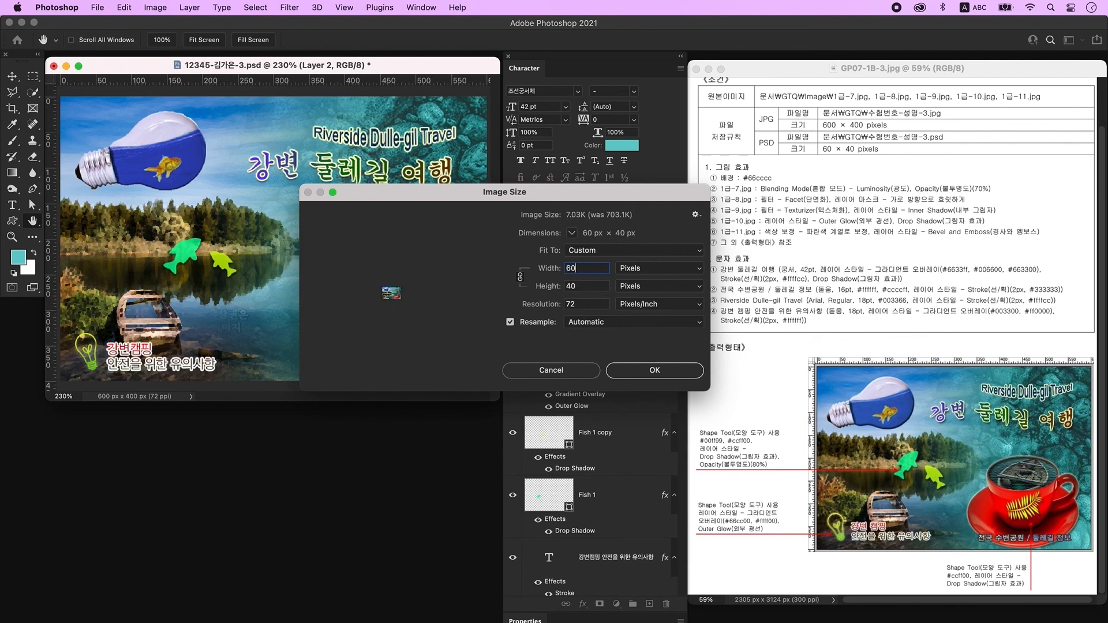
left_click(653, 373)
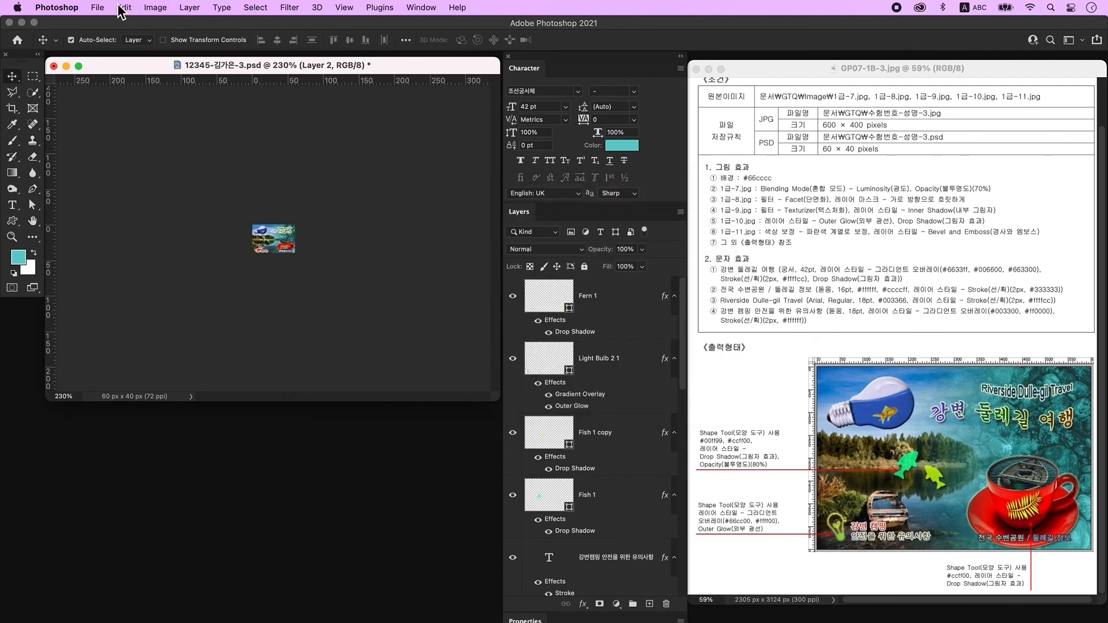
left_click(98, 8)
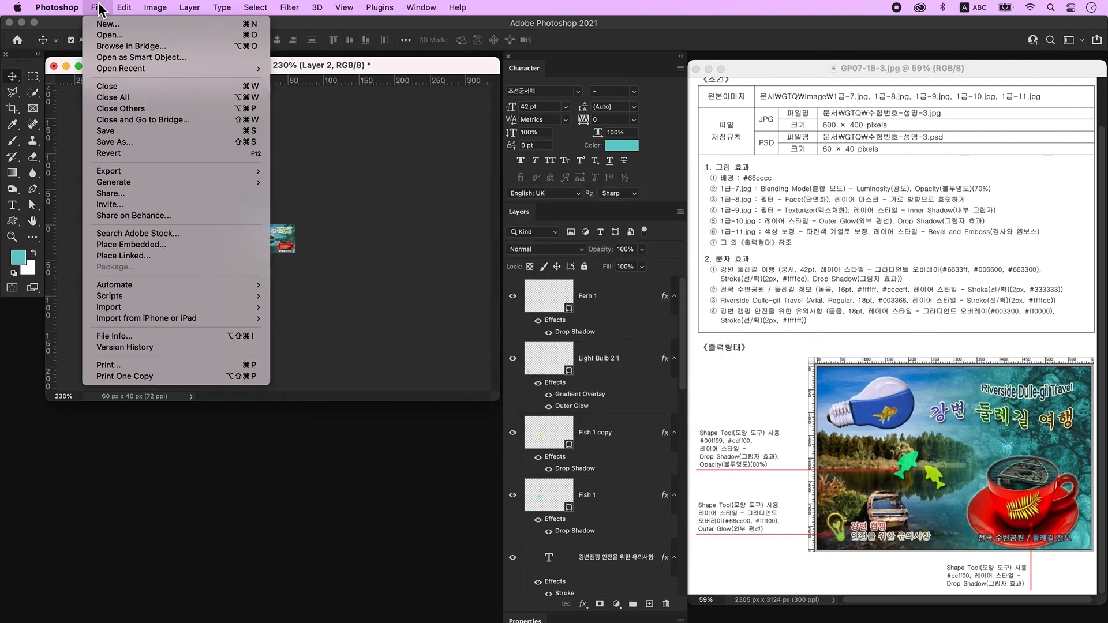
left_click(156, 134)
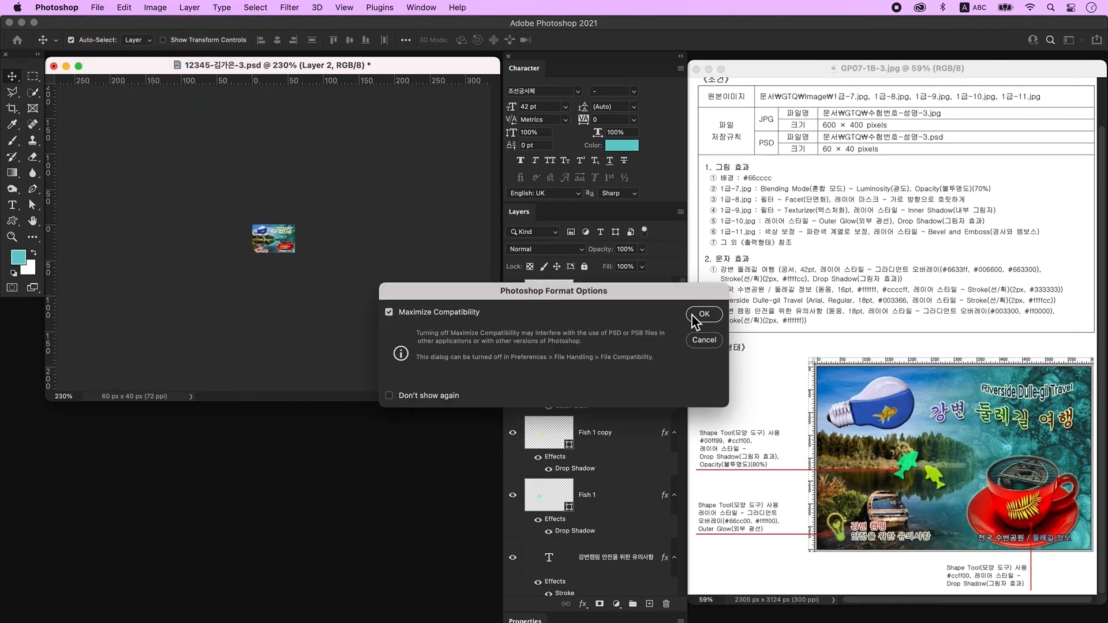